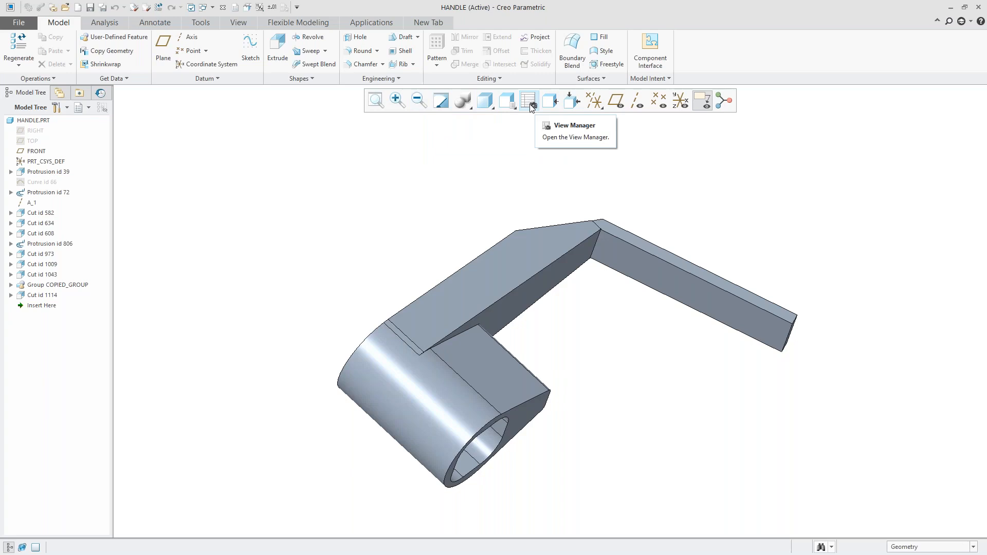
Step: Apply the red appearance from My Appearances to the entire HANDLE.PRT
click(239, 25)
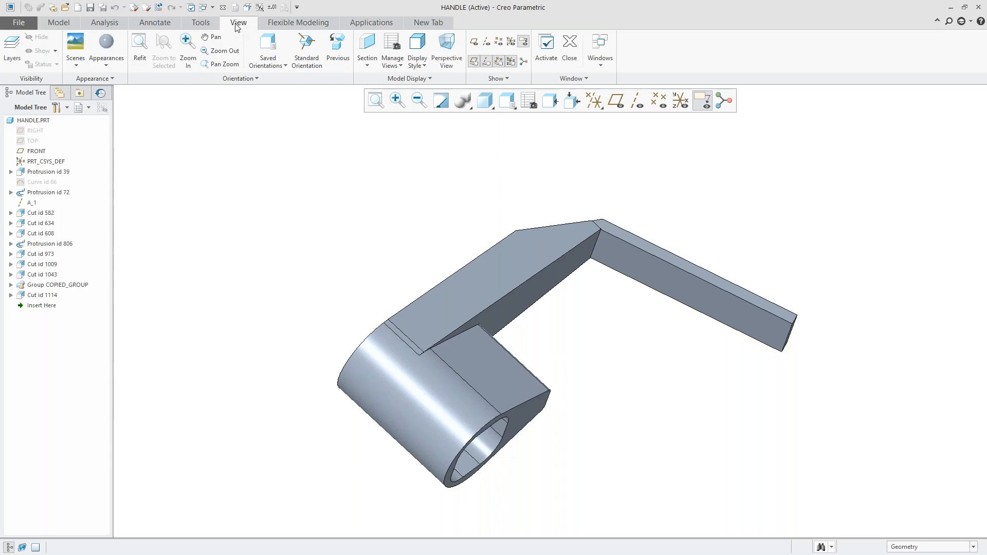
click(100, 69)
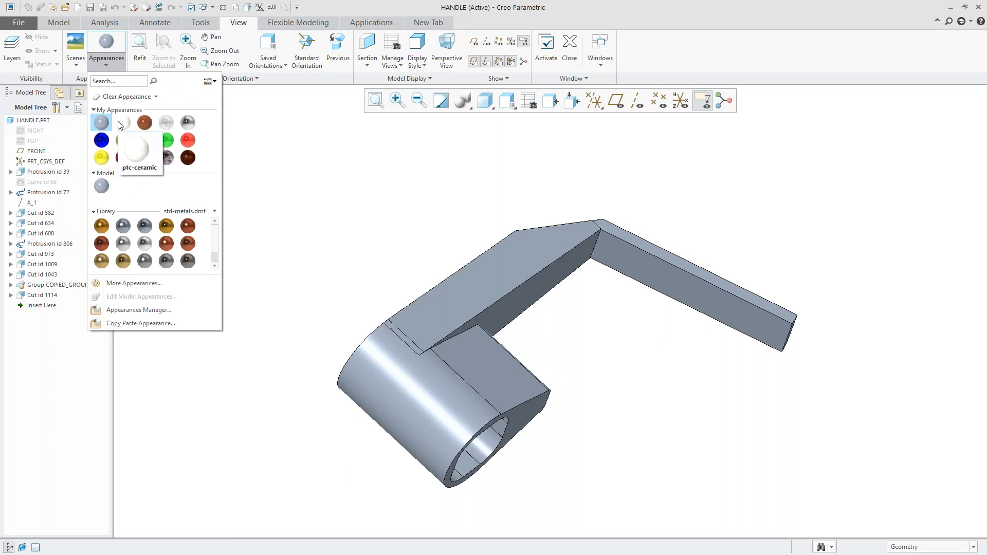
click(188, 141)
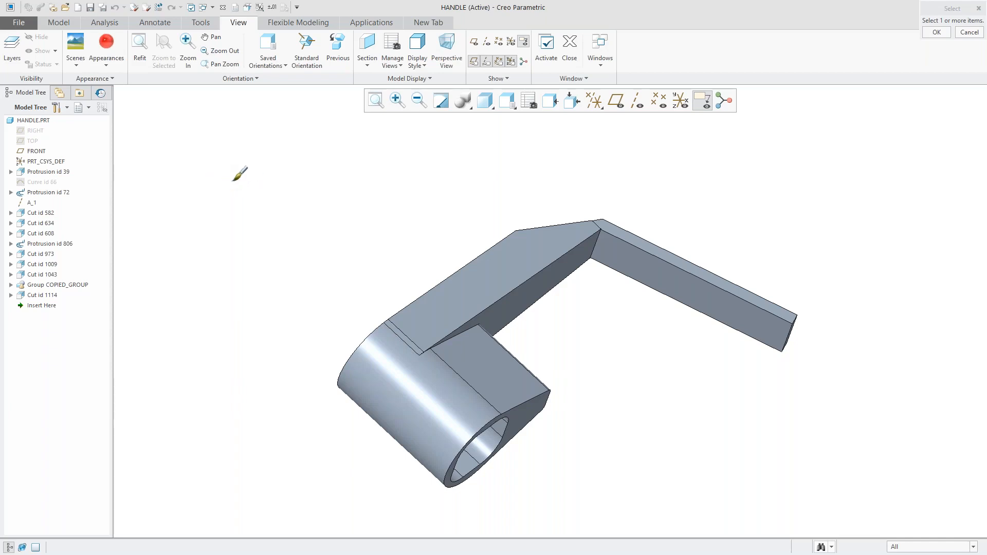
click(35, 121)
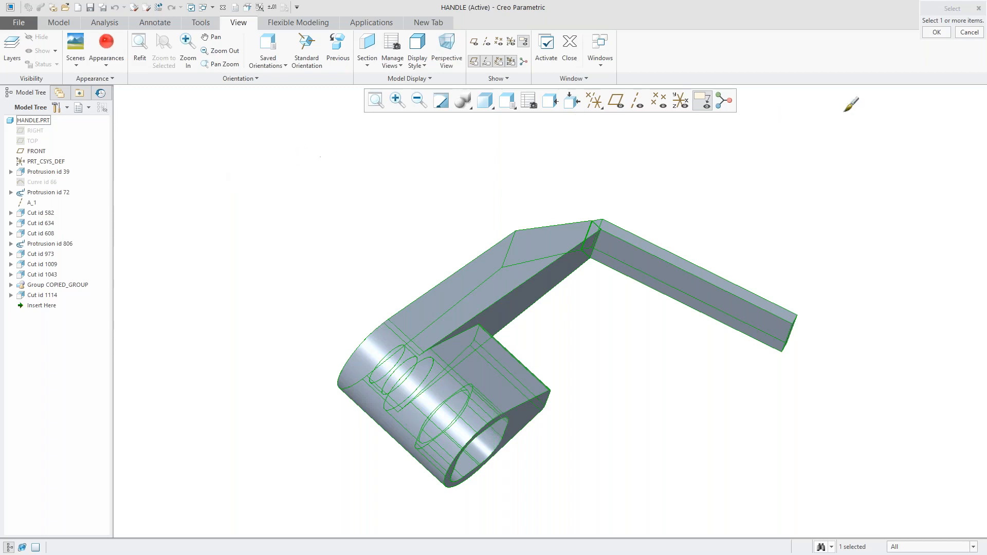
drag(938, 8, 668, 139)
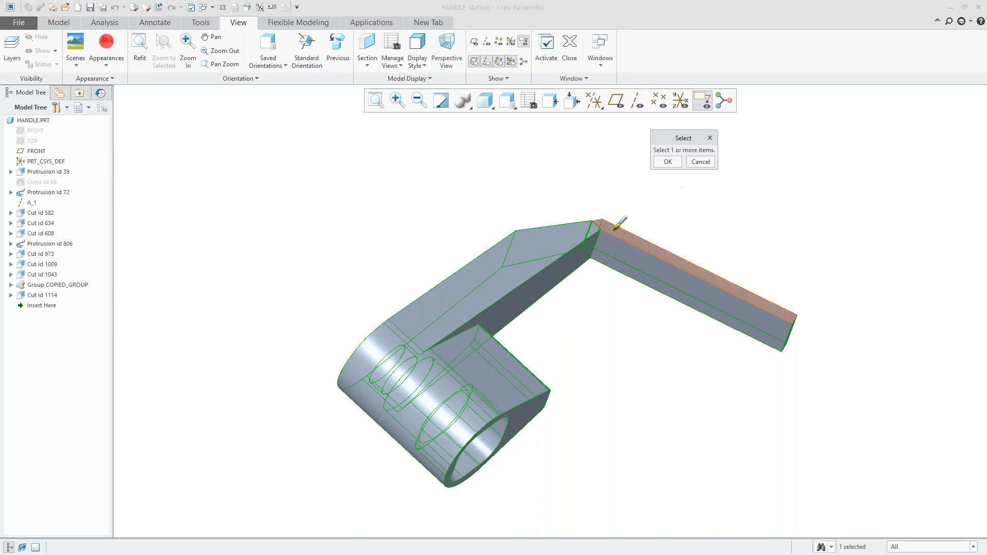
click(670, 163)
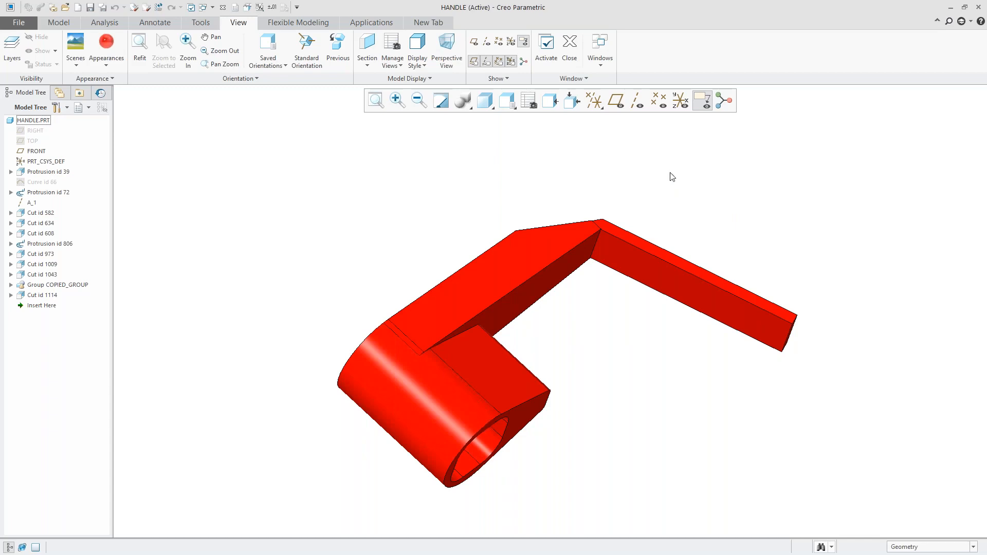
mouse_move(673, 225)
middle_down()
mouse_move(639, 191)
mouse_move(699, 212)
mouse_move(665, 202)
middle_up()
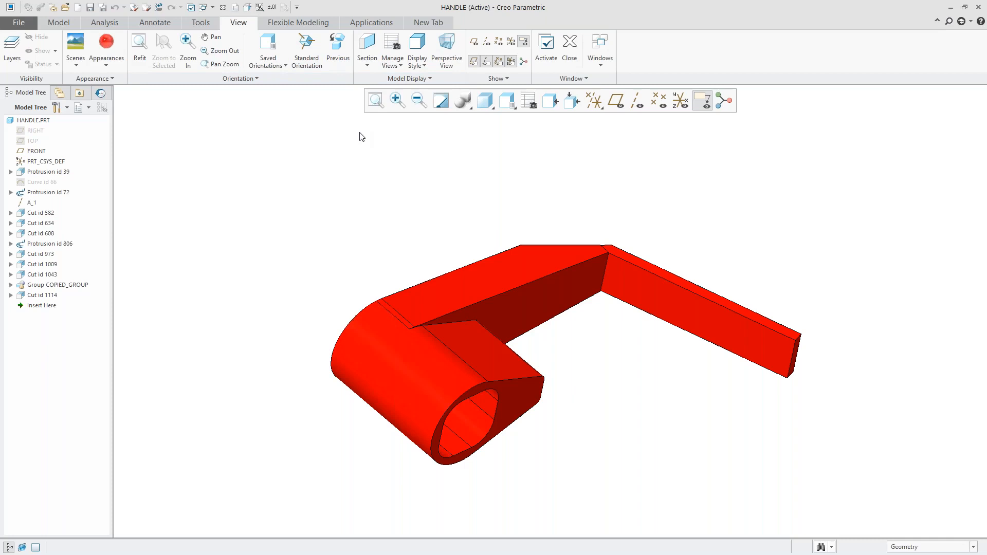
Step: Switch to the other Creo Parametric session's window, where the gray HANDLE part is open
key(alt+Tab)
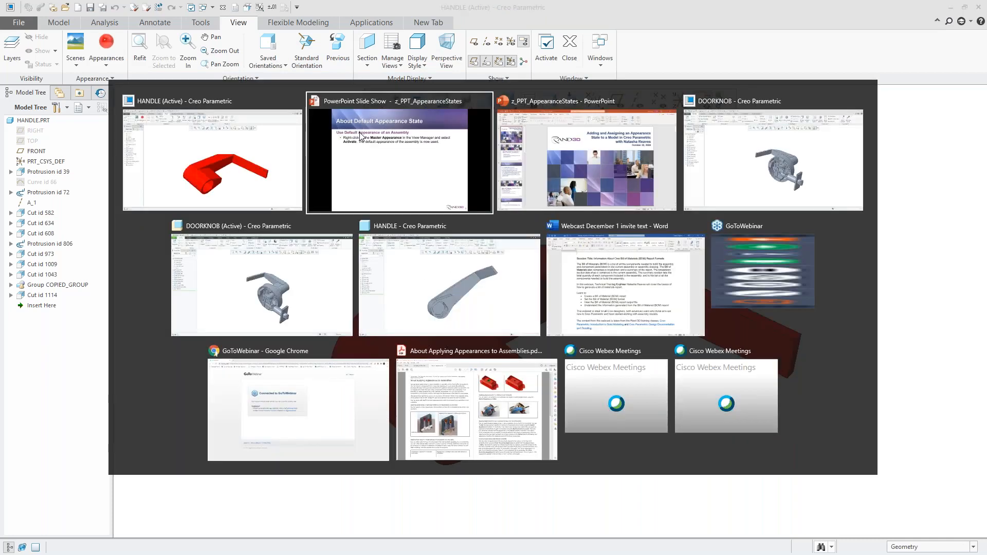
key(alt+Tab)
key(alt+Tab)
key(alt+Tab)
key(alt+Tab)
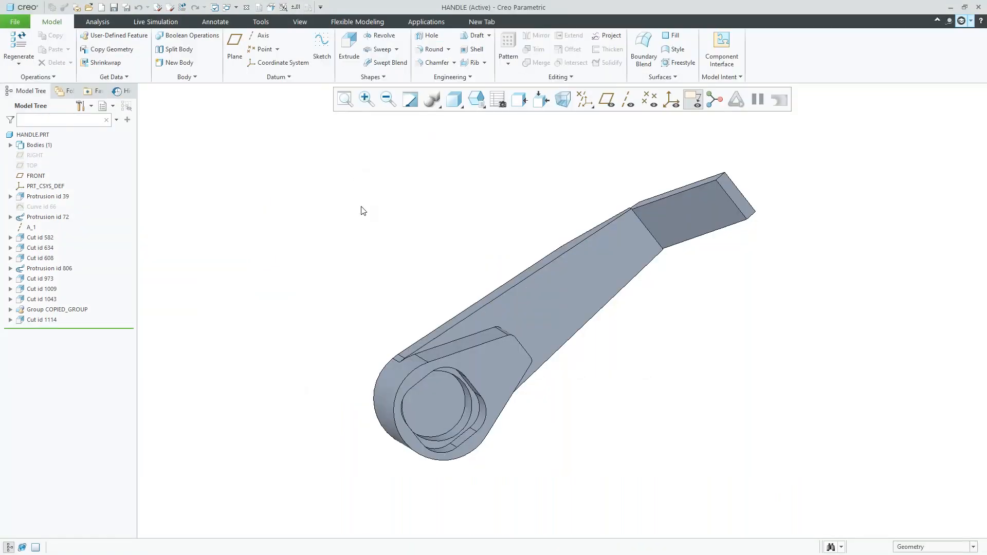
mouse_move(599, 308)
middle_down()
mouse_move(485, 198)
mouse_move(580, 305)
mouse_move(556, 155)
mouse_move(542, 144)
middle_up()
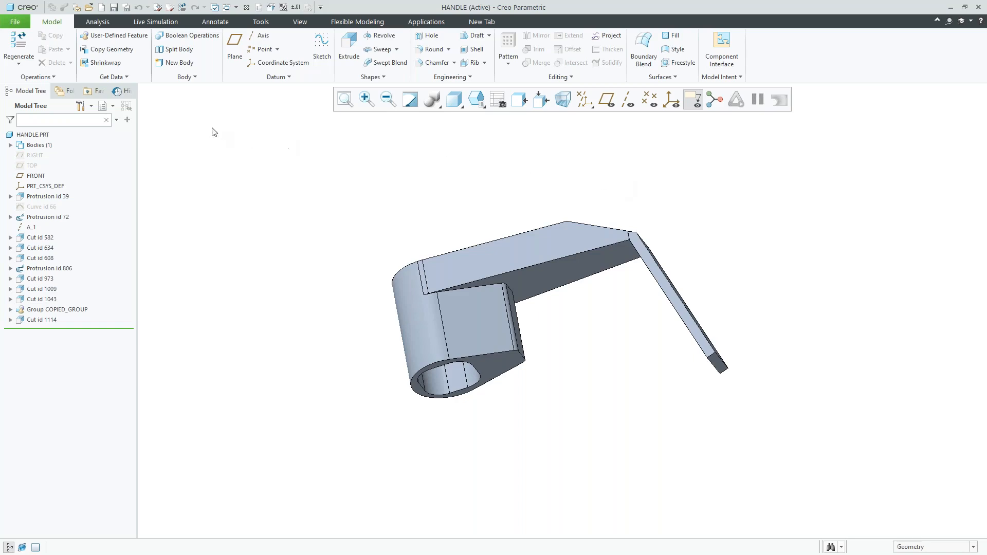
Step: Examine the available appearances and the handle's appearance states listed in the View Manager
click(300, 22)
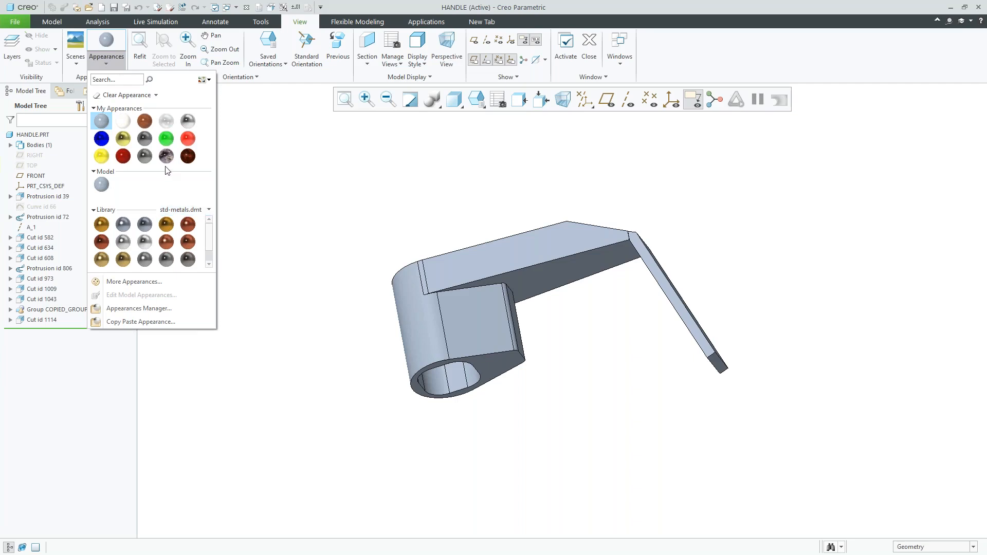
mouse_move(188, 141)
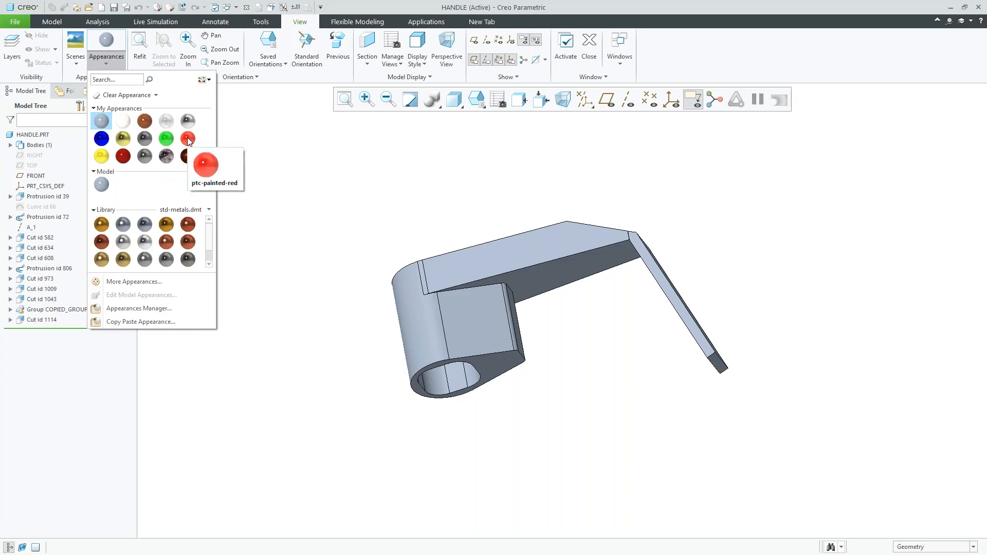
click(299, 162)
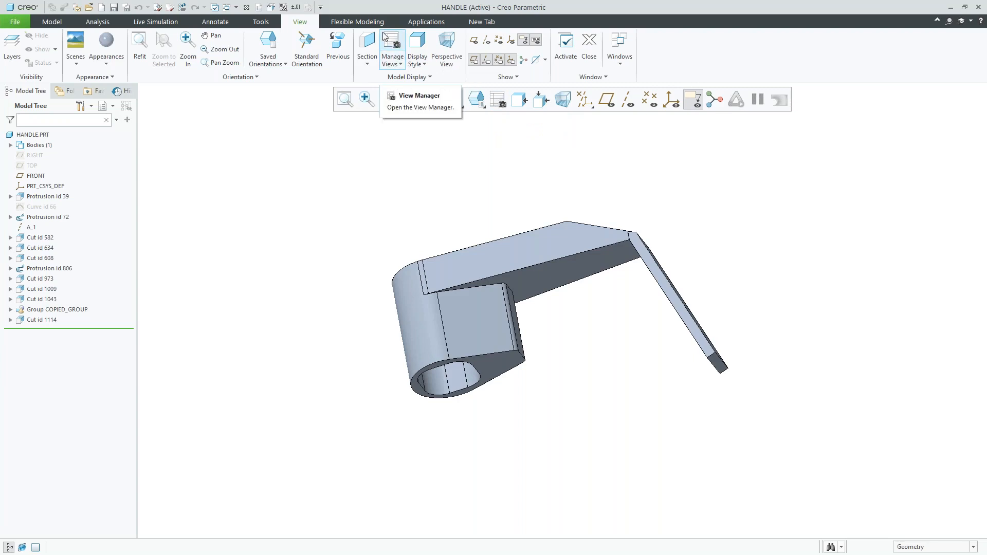
click(391, 45)
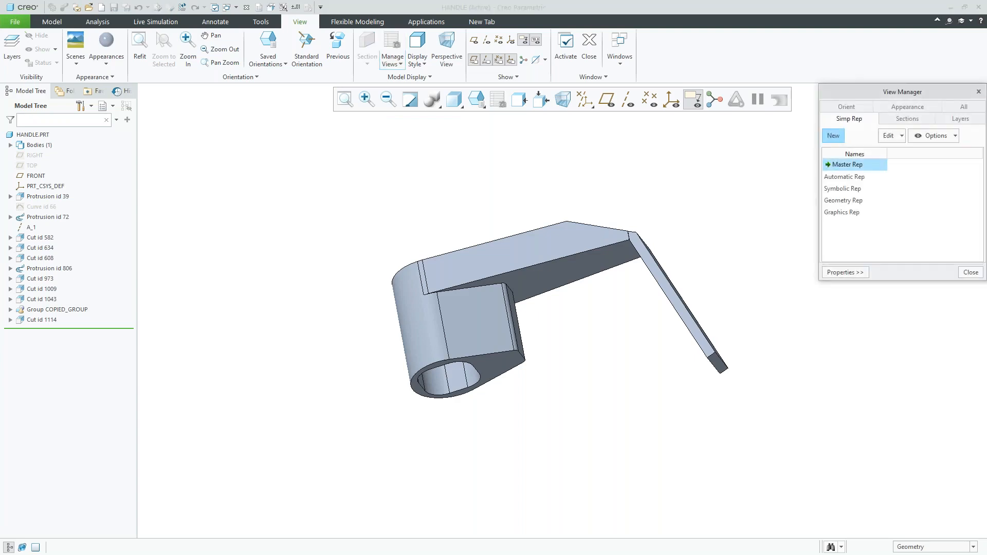
drag(854, 91, 258, 119)
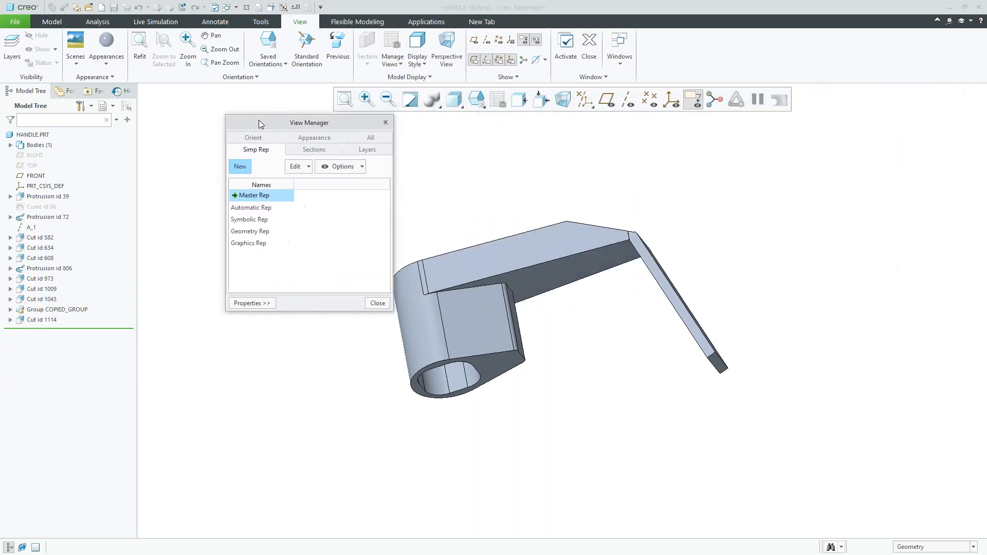
click(307, 136)
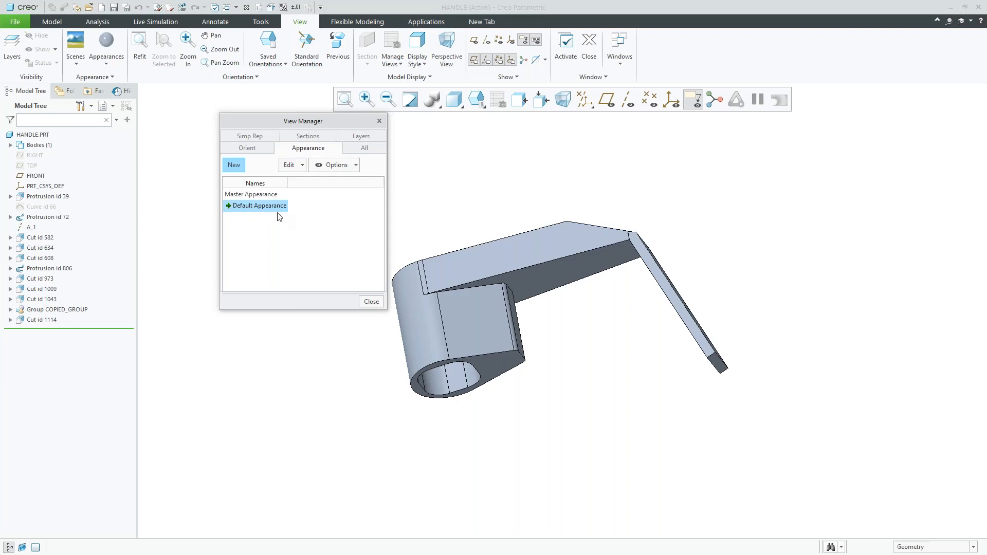
click(371, 302)
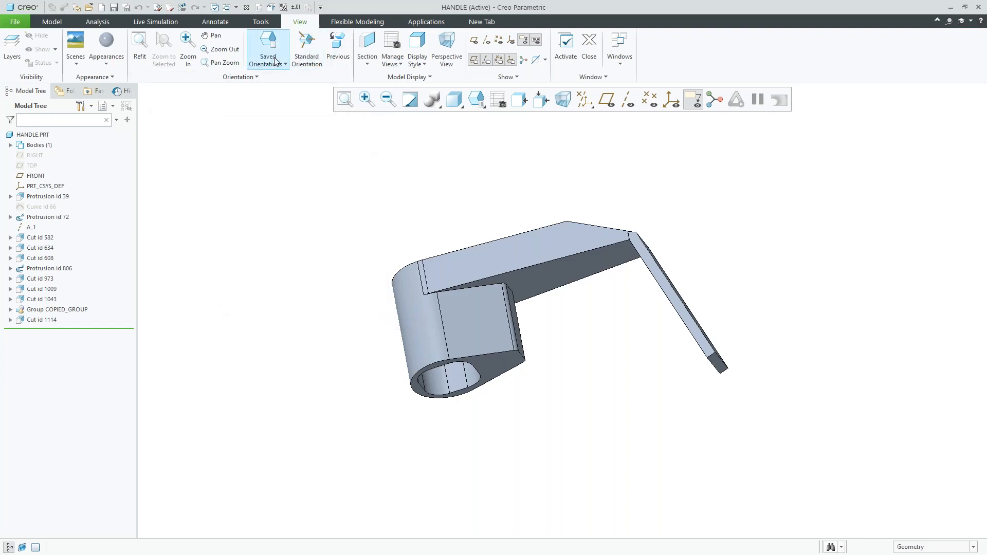
Step: Apply the ptc-painted-red appearance to the entire HANDLE.PRT
click(110, 64)
click(188, 138)
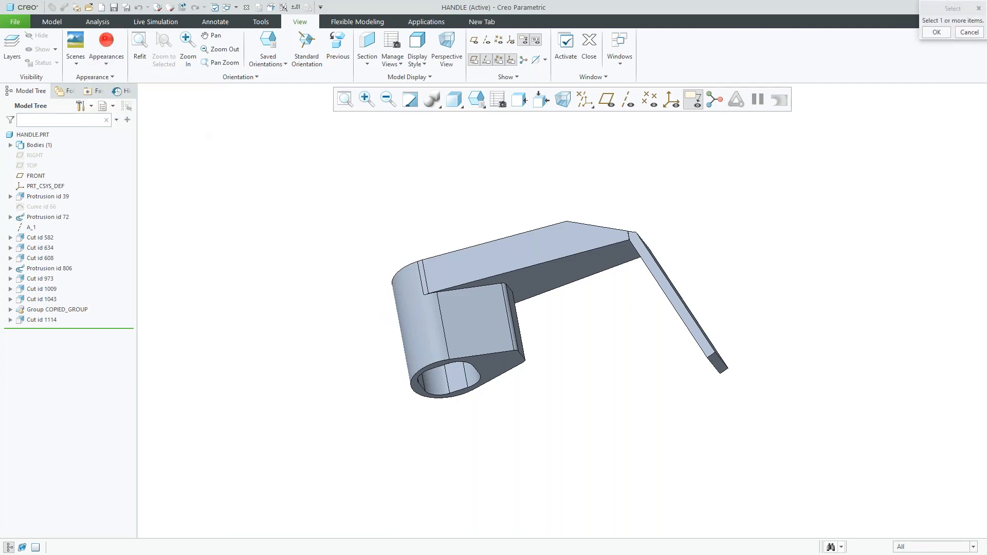
click(33, 134)
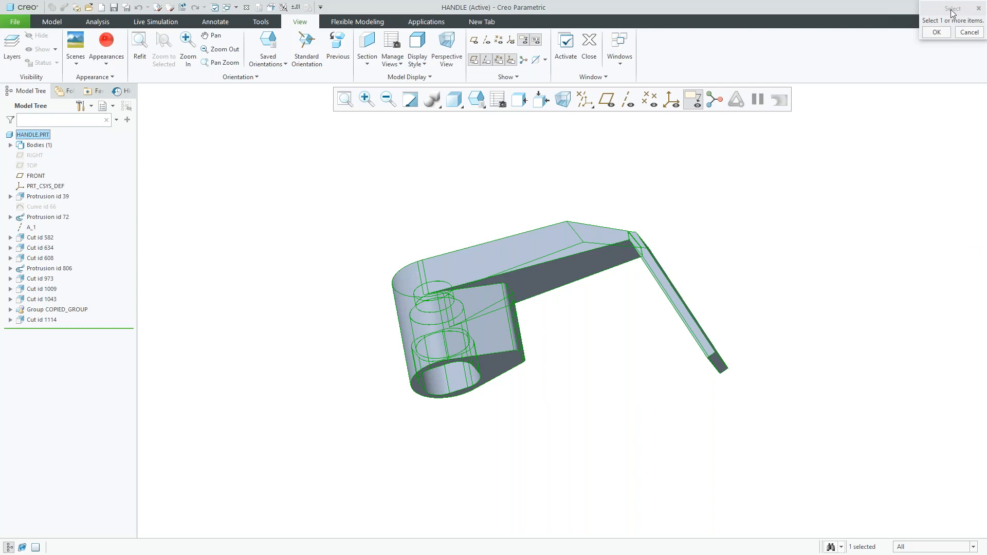
drag(935, 10, 694, 162)
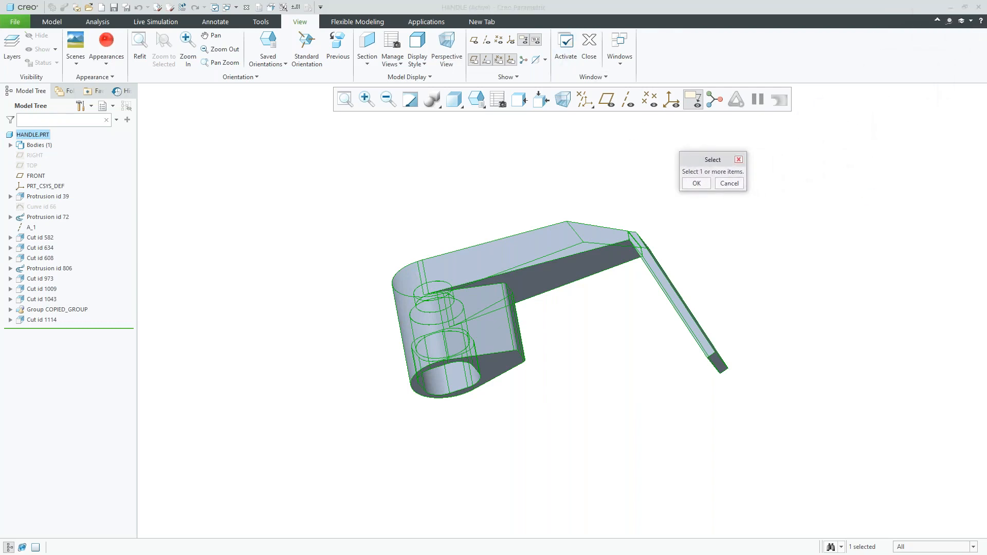
click(696, 183)
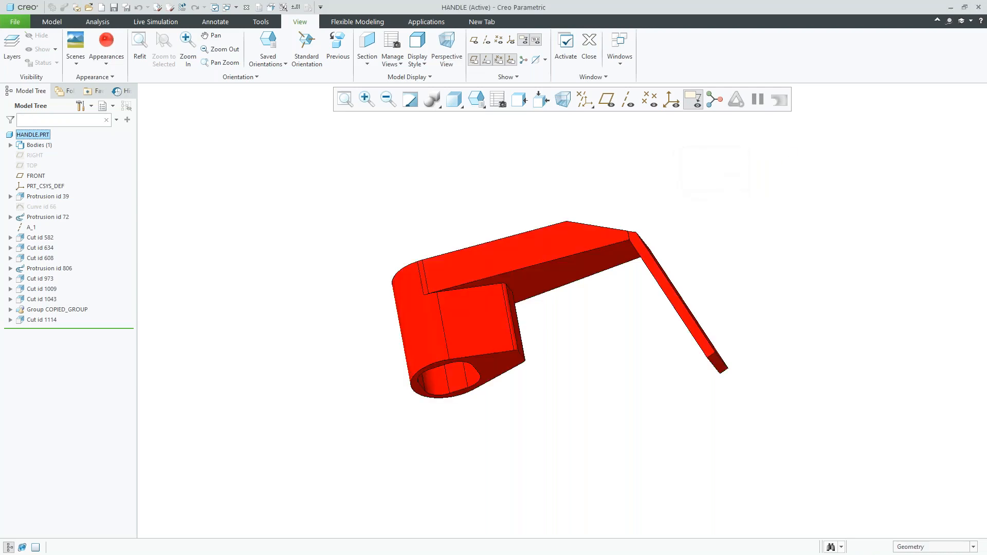
scroll(689, 180, up, 2)
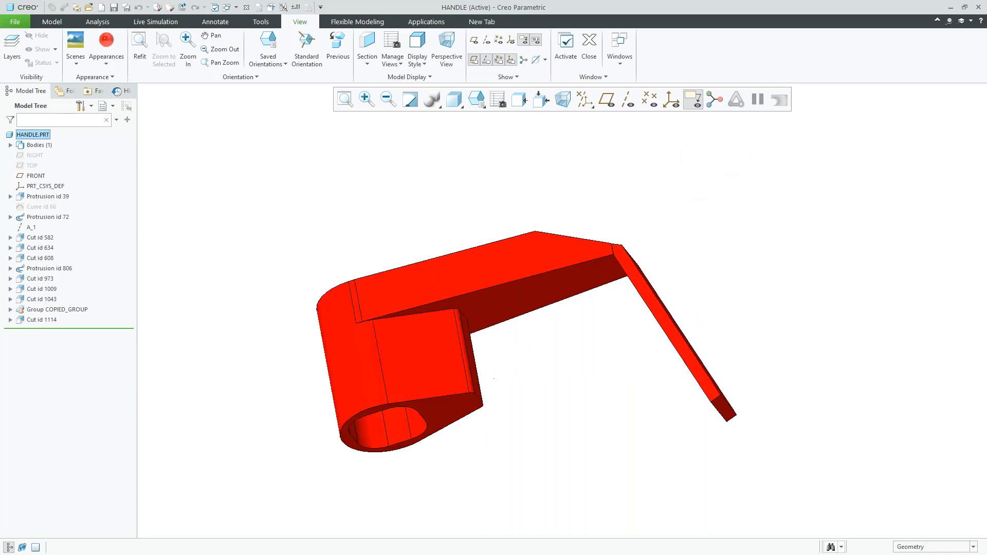
Step: Open the View Manager's appearance states and activate Default Appearance for the handle
click(499, 99)
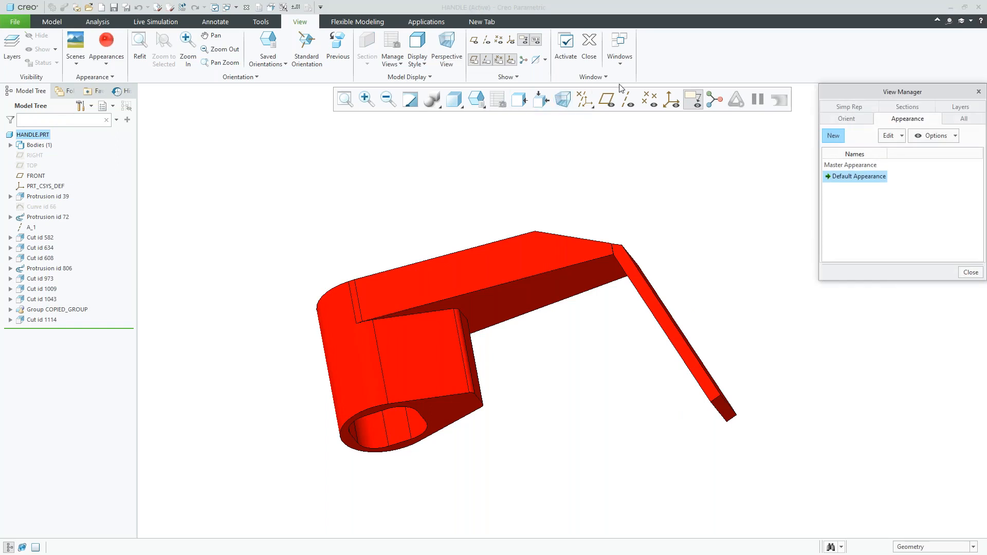
drag(868, 91, 746, 117)
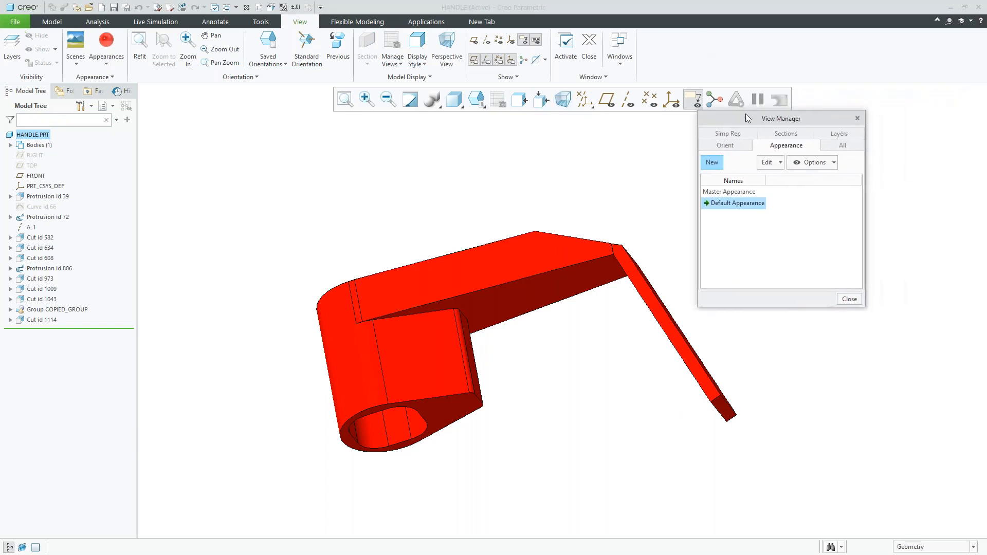
double_click(738, 194)
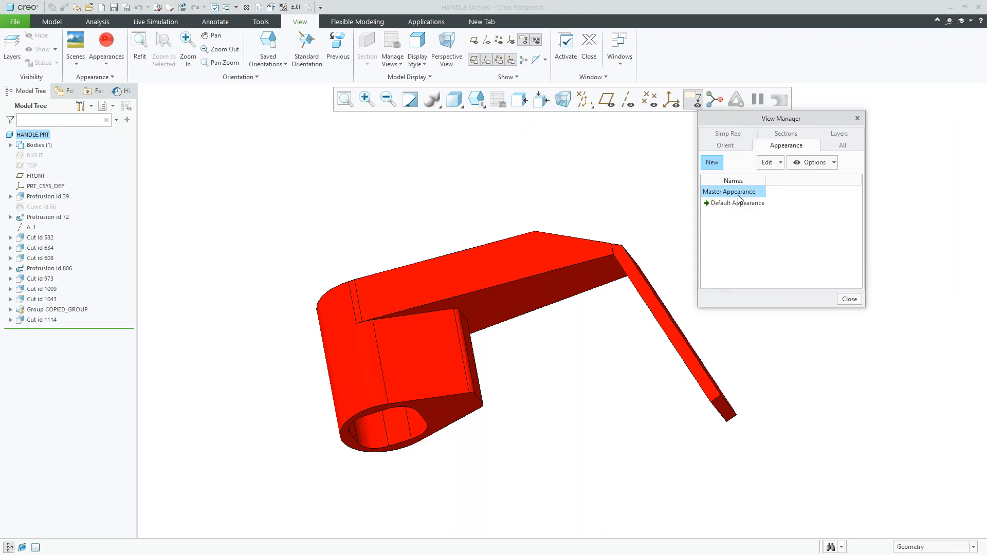
double_click(743, 204)
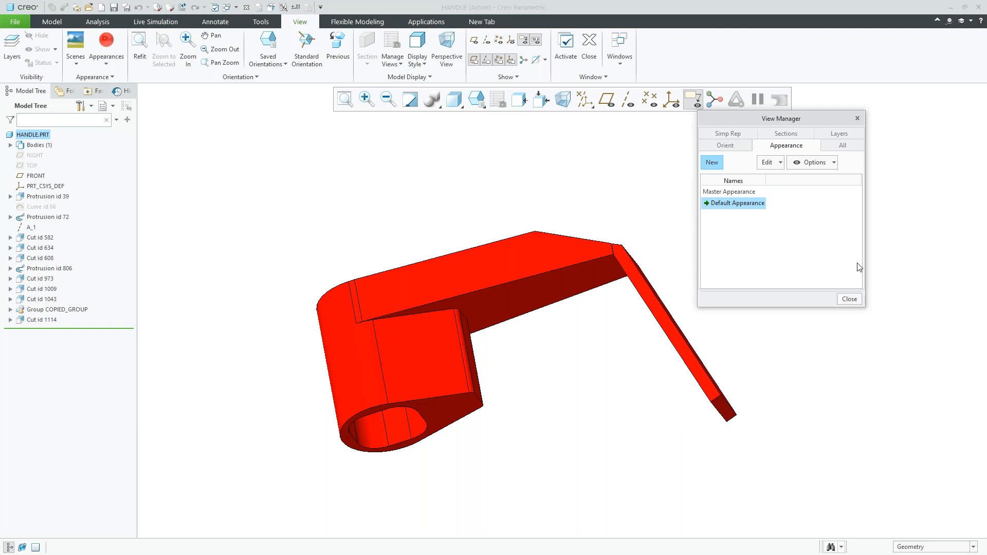
right_click(750, 206)
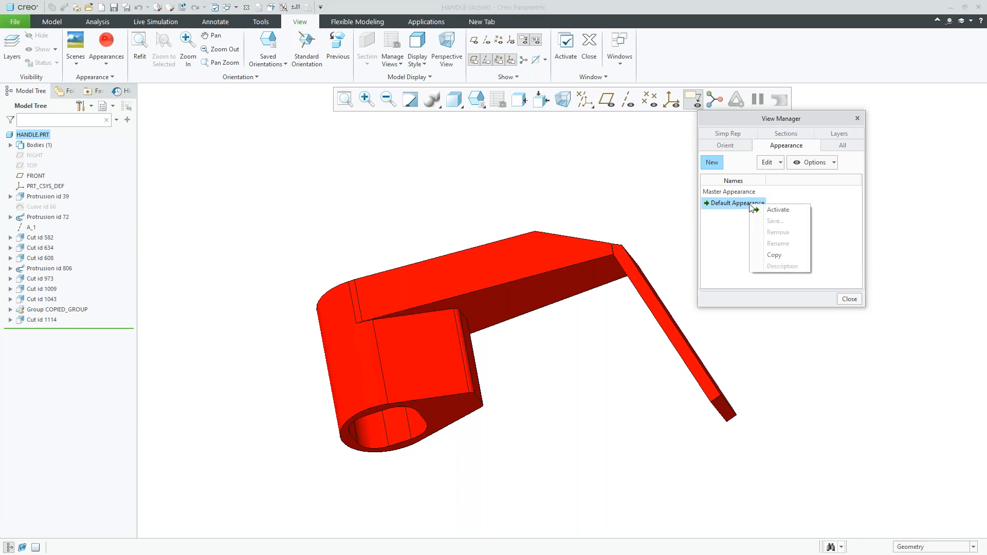
click(781, 214)
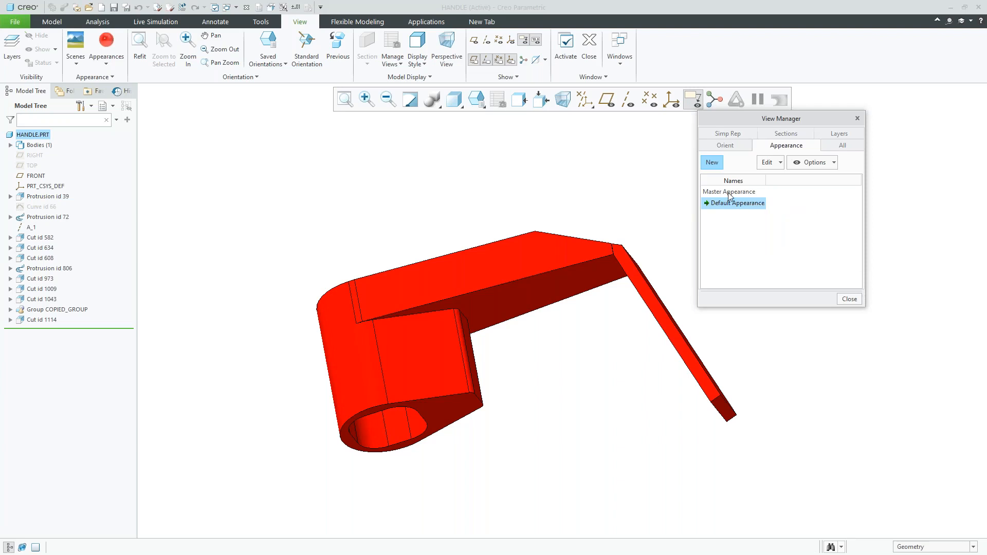
Step: Compare the handle's Master Appearance and Default Appearance states by activating them alternately, ending with Master Appearance active
right_click(729, 193)
click(755, 199)
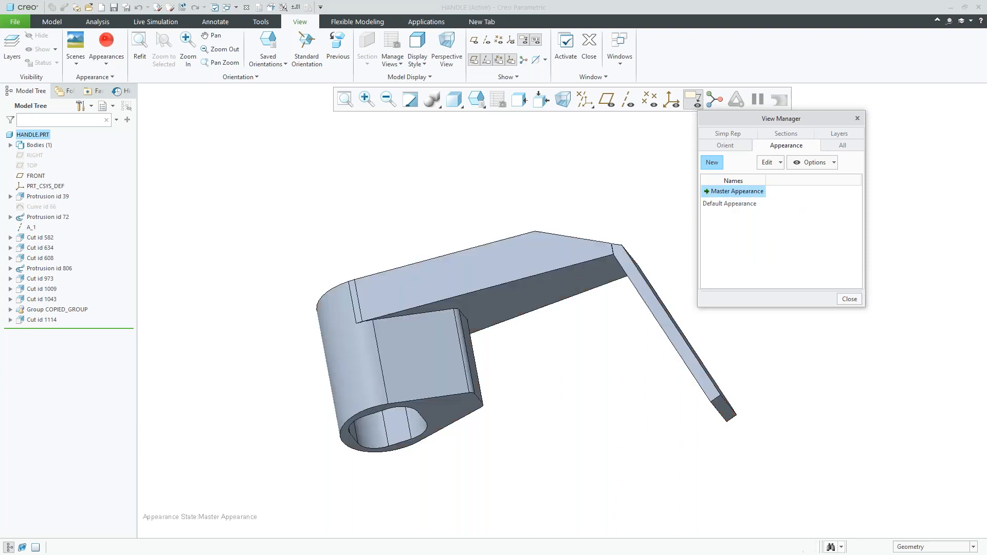
click(744, 206)
right_click(744, 205)
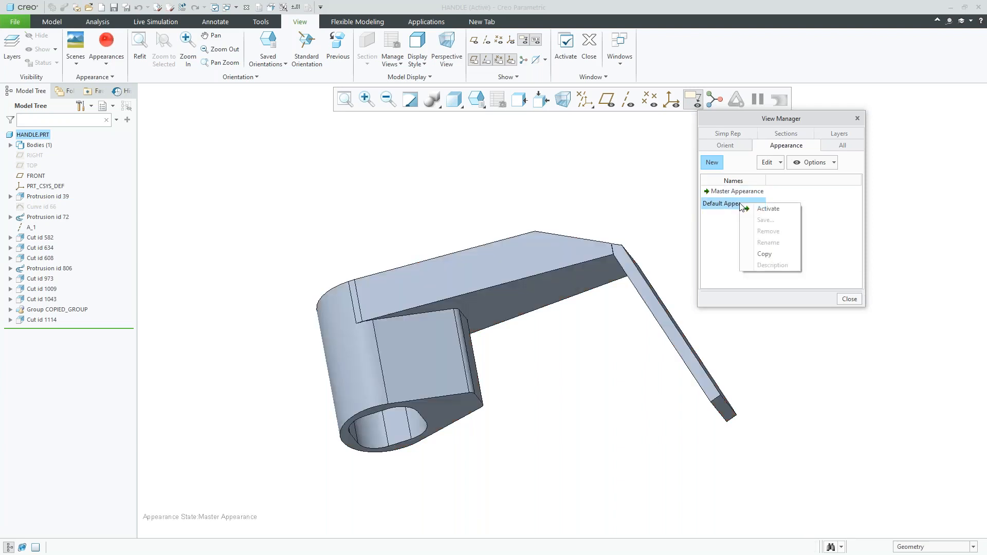
click(767, 209)
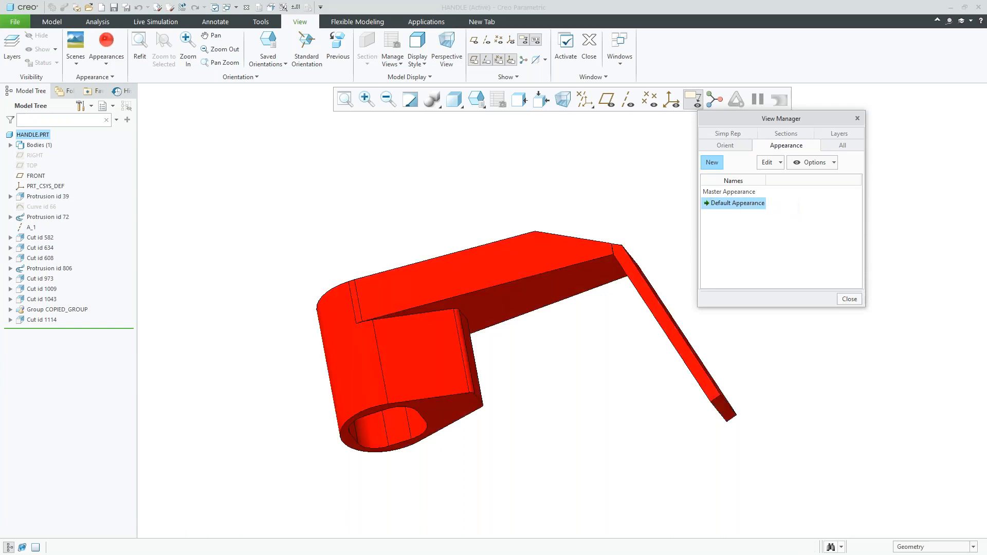
double_click(730, 192)
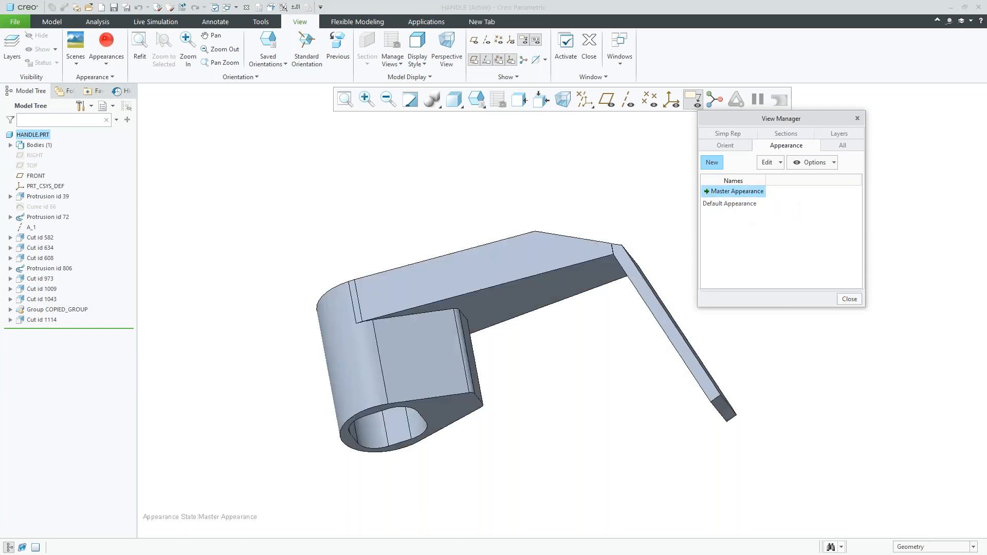
double_click(733, 204)
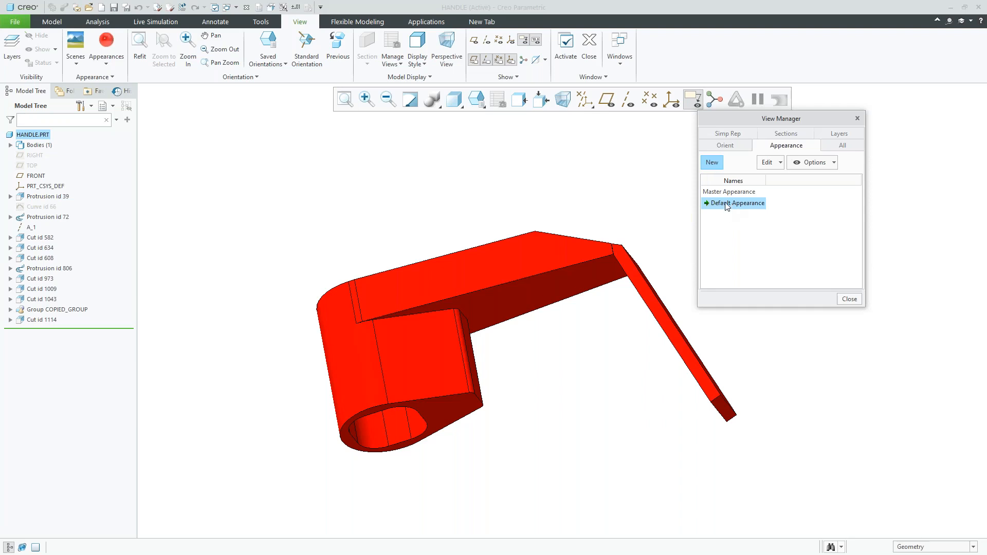
double_click(729, 192)
double_click(730, 203)
double_click(738, 193)
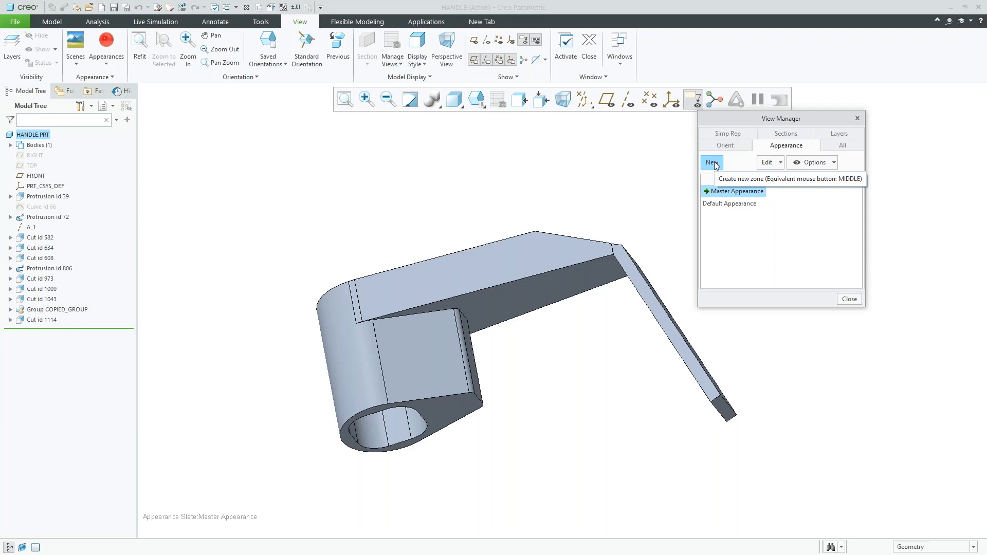
Step: Create a new appearance state with the default name and apply ptc-std-brass to the entire HANDLE.PRT
click(712, 163)
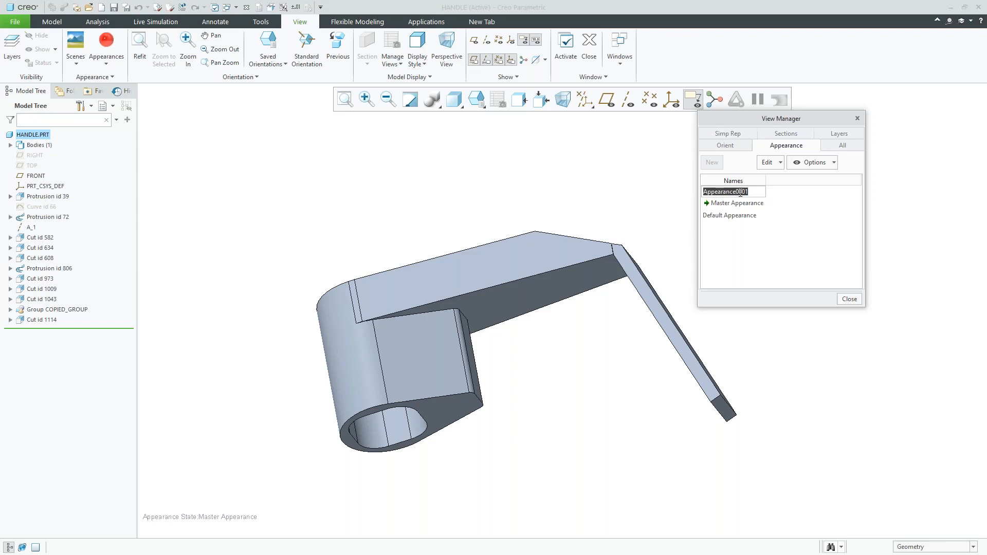
key(Return)
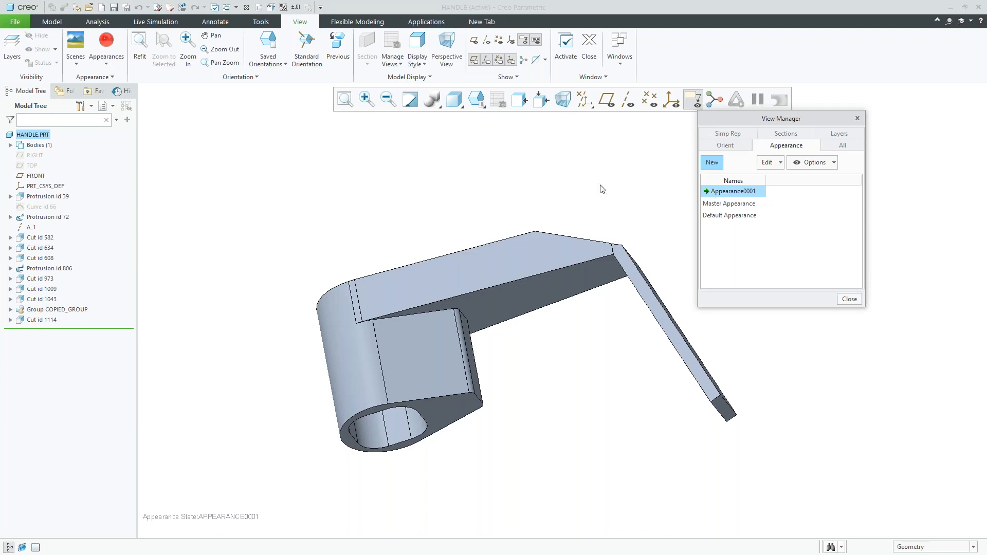
click(106, 66)
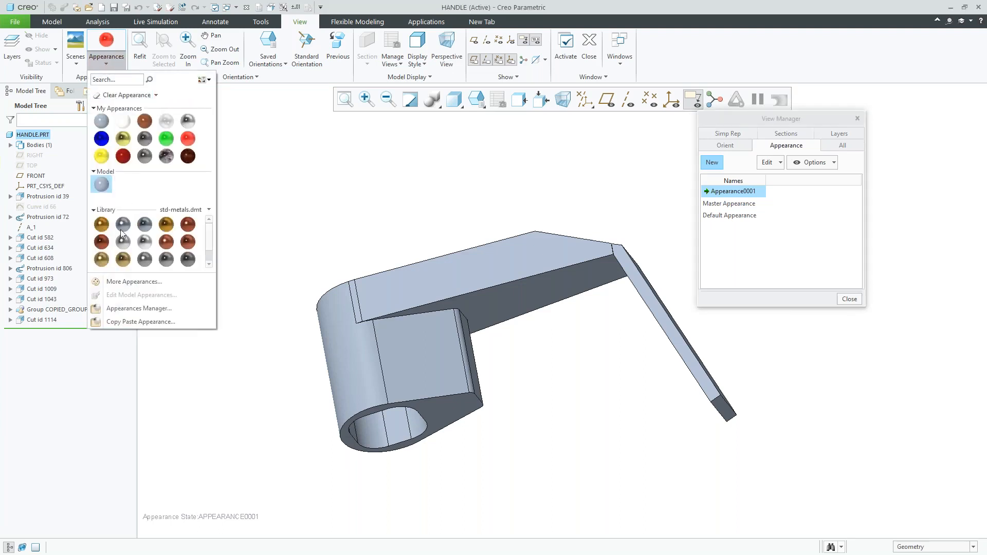
mouse_move(104, 224)
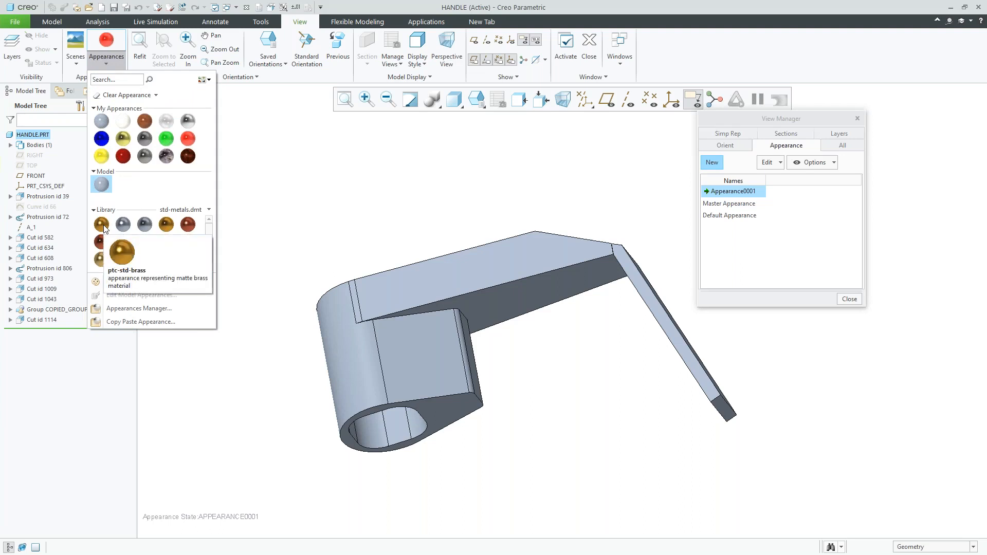
click(103, 224)
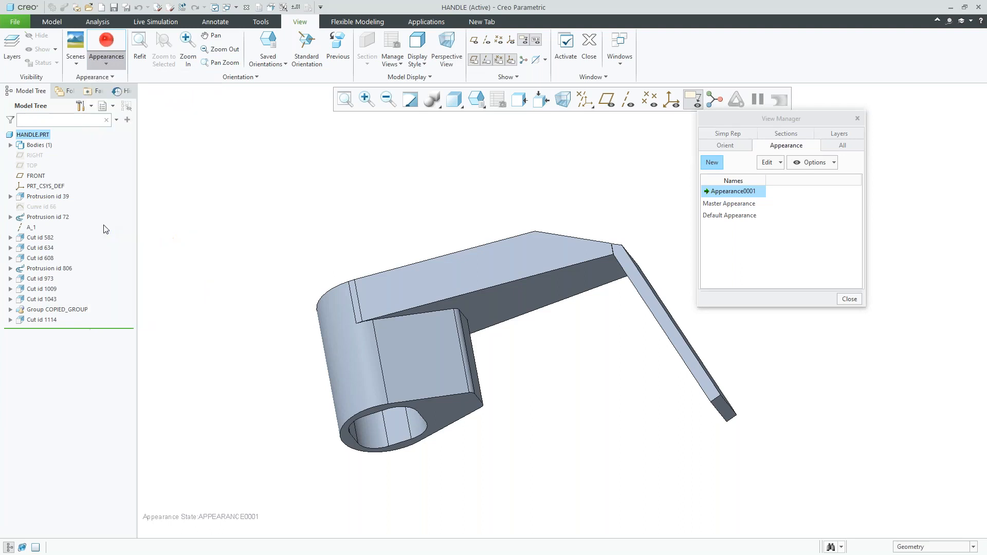
click(33, 135)
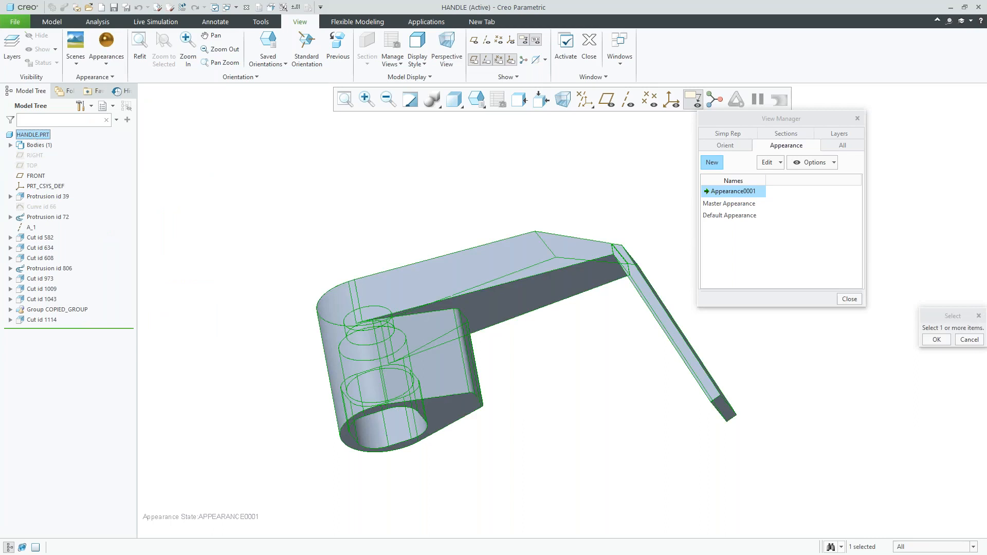
click(937, 339)
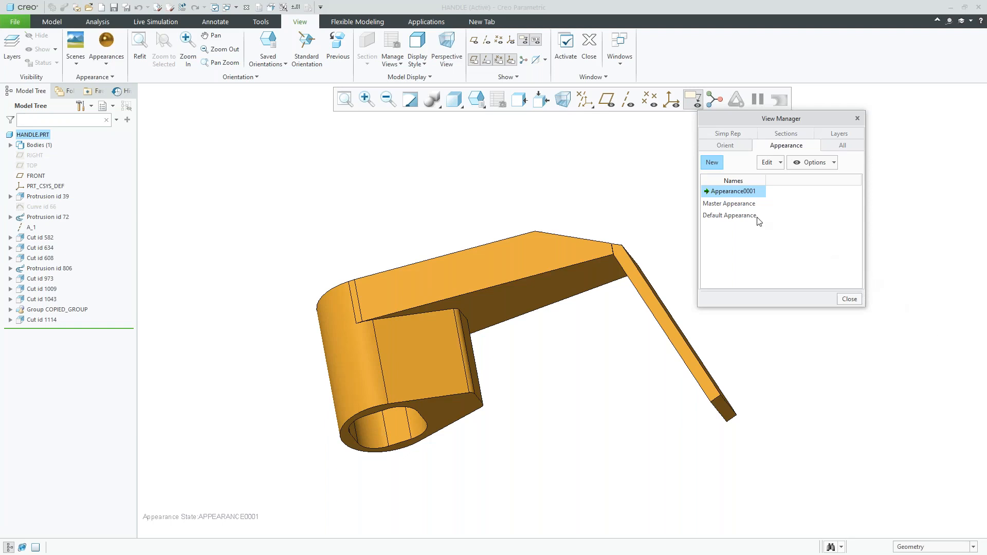
Step: Compare the Master Appearance, Default Appearance and Appearance0001 states by activating each, ending with Appearance0001 active
double_click(738, 204)
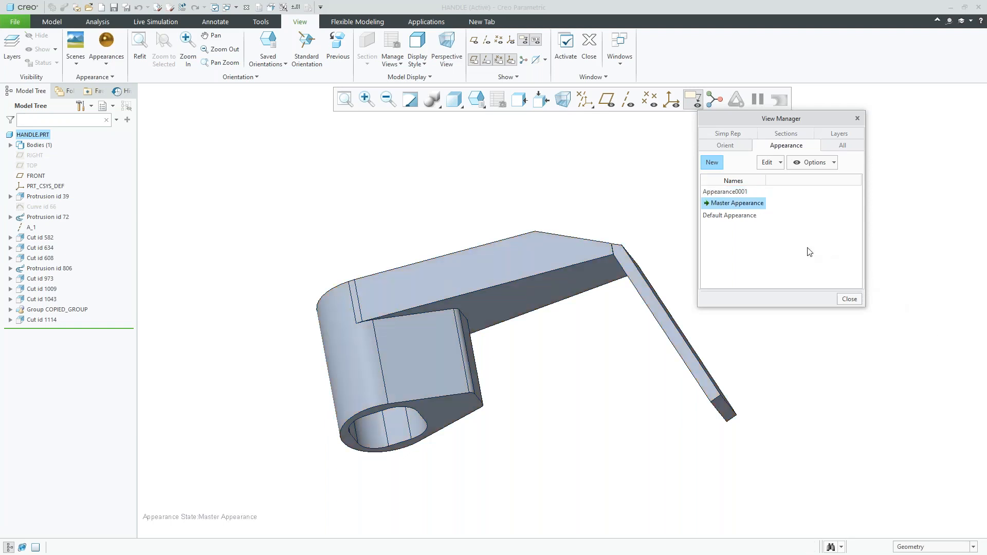
double_click(748, 215)
click(736, 192)
double_click(736, 193)
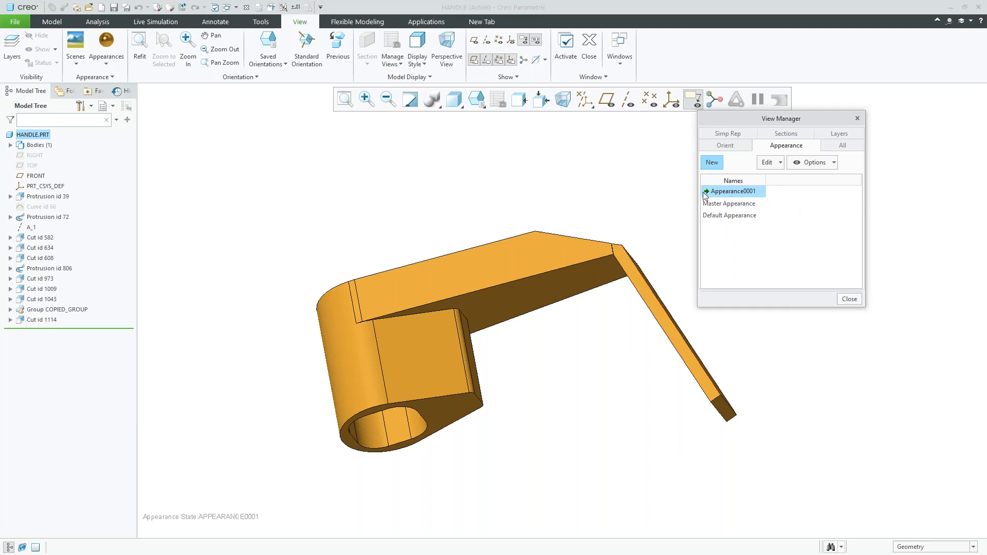
Step: Rename the Appearance0001 state as Goldenn
right_click(734, 195)
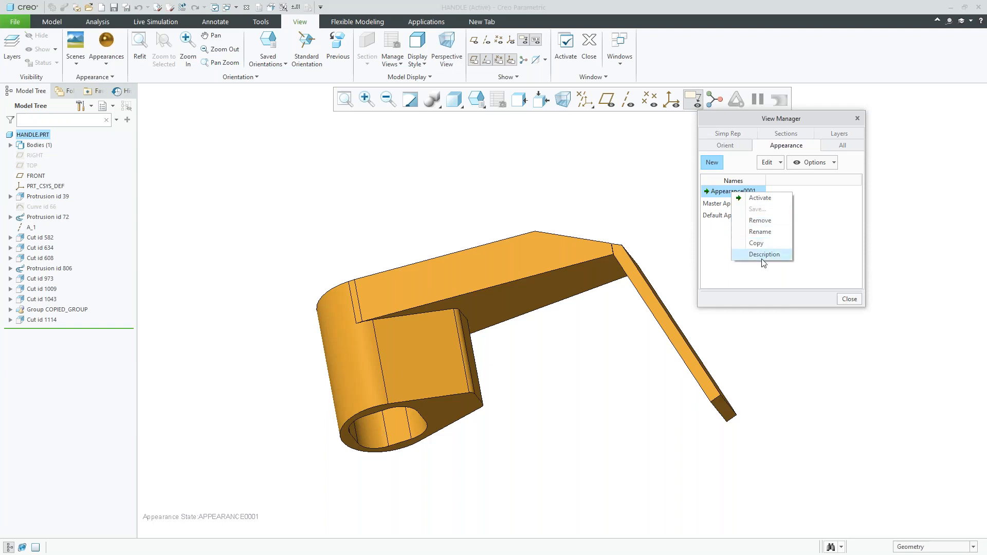
click(760, 231)
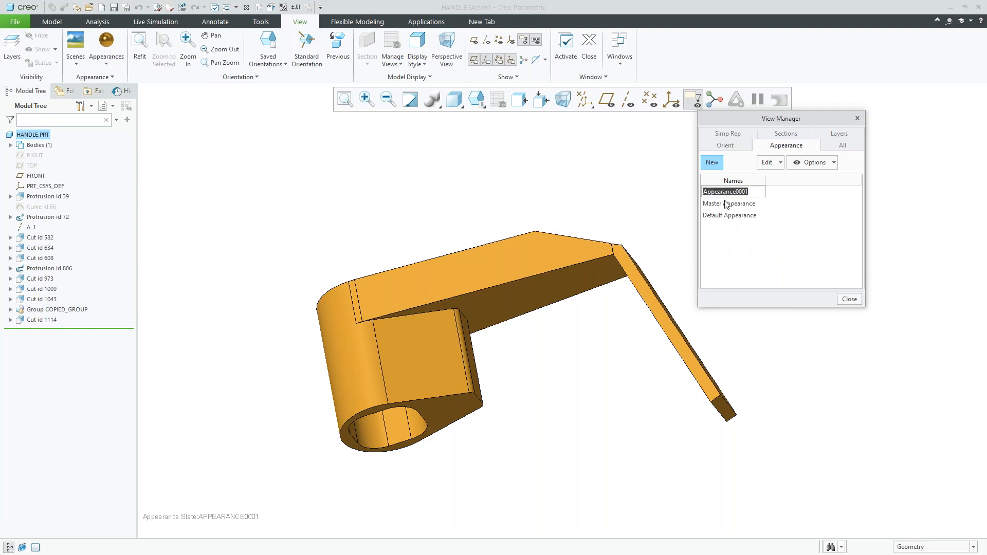
text(goldenn)
key(Return)
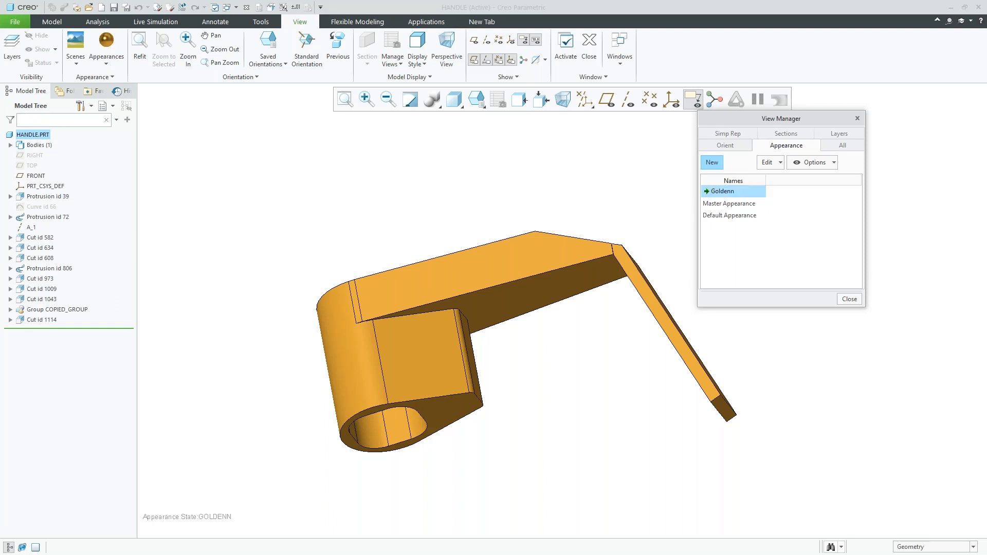
Step: Correct the spelling of the Goldenn appearance state's name to Golden
right_click(735, 194)
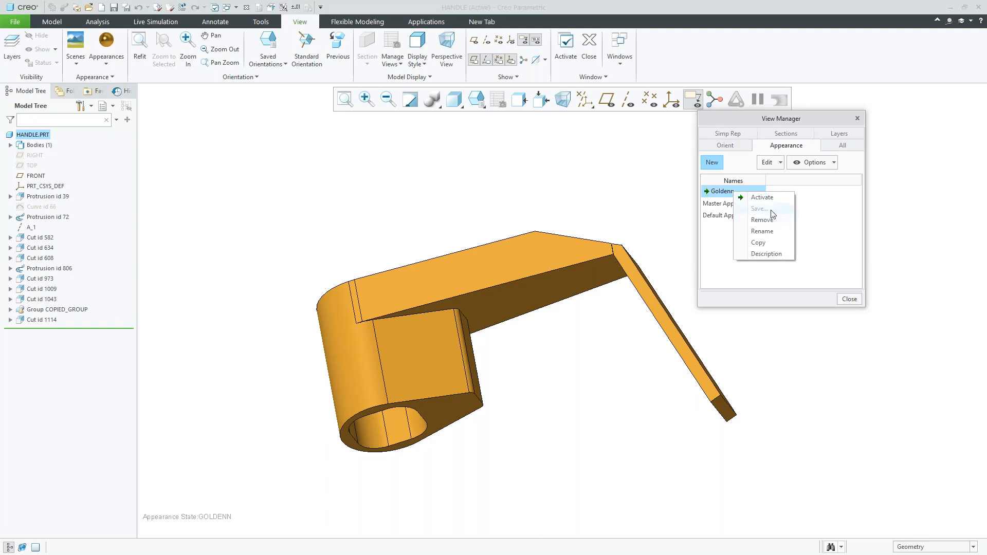
click(772, 177)
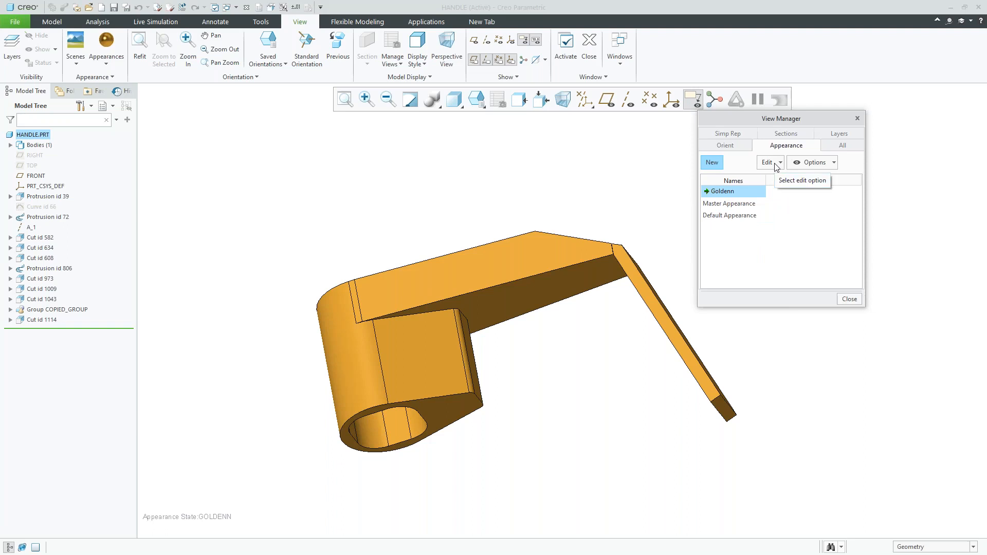
click(776, 164)
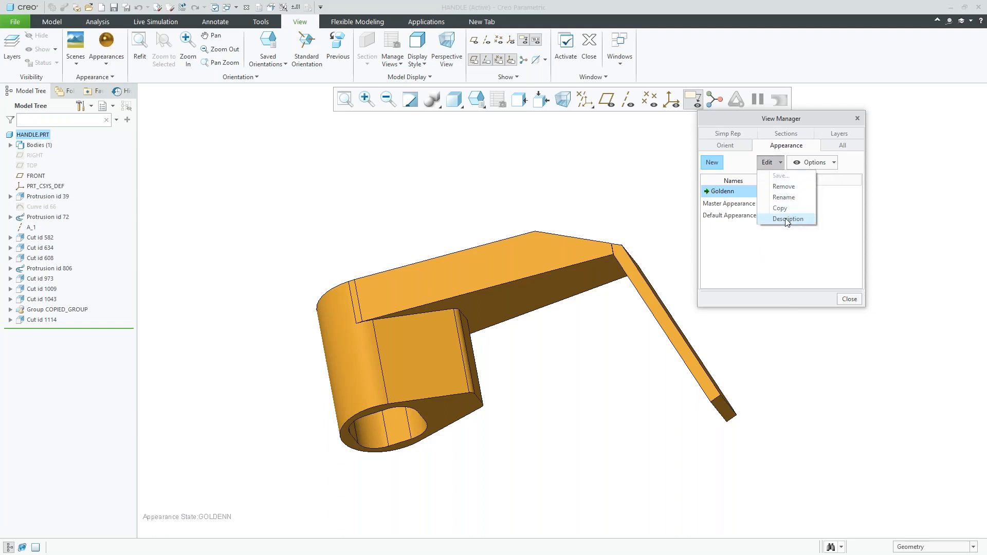
right_click(740, 195)
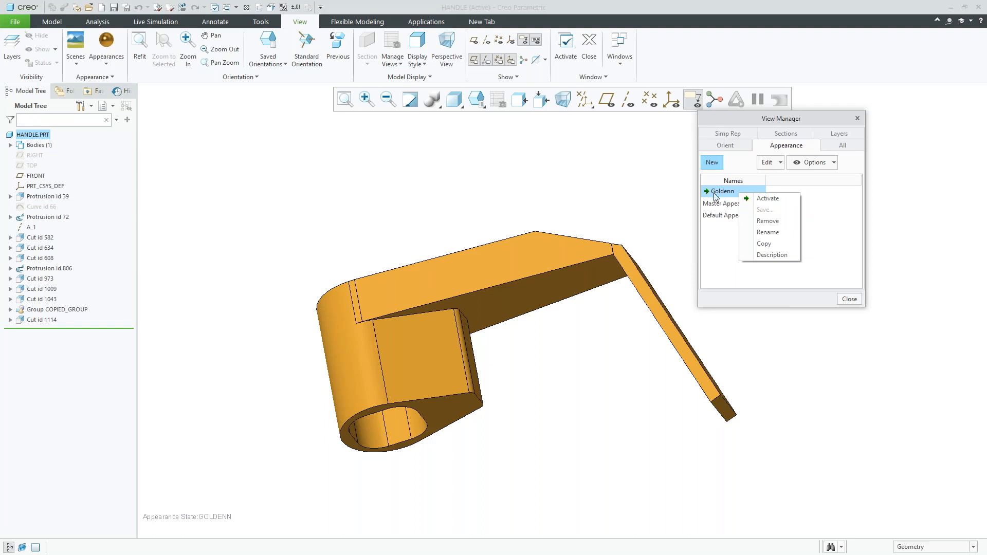
click(771, 164)
click(771, 163)
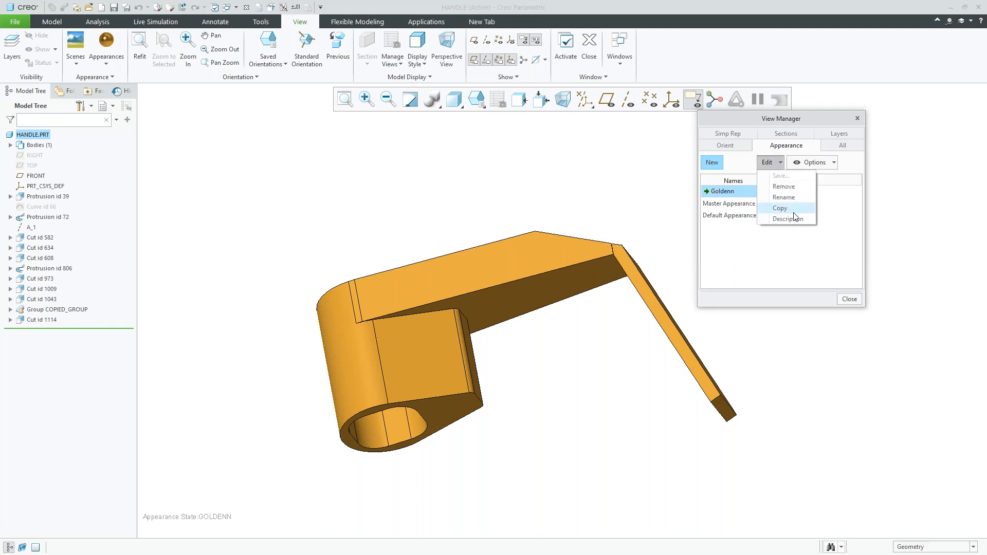
click(788, 197)
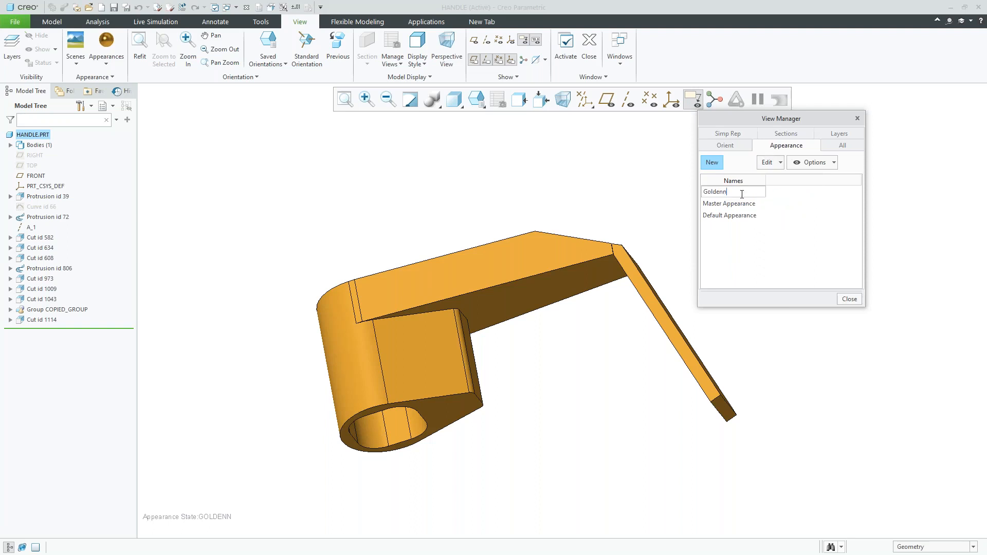
key(BackSpace)
key(Return)
click(806, 167)
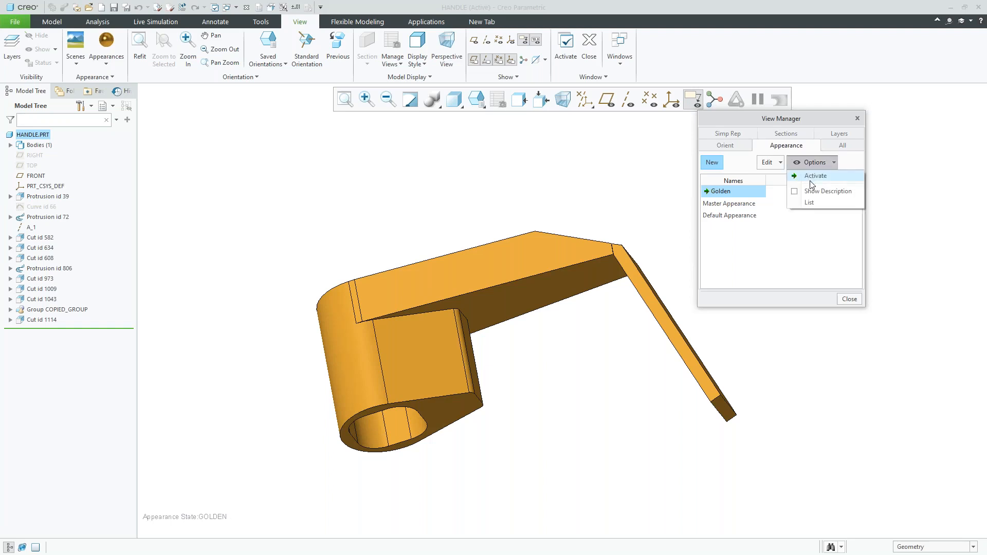
click(652, 182)
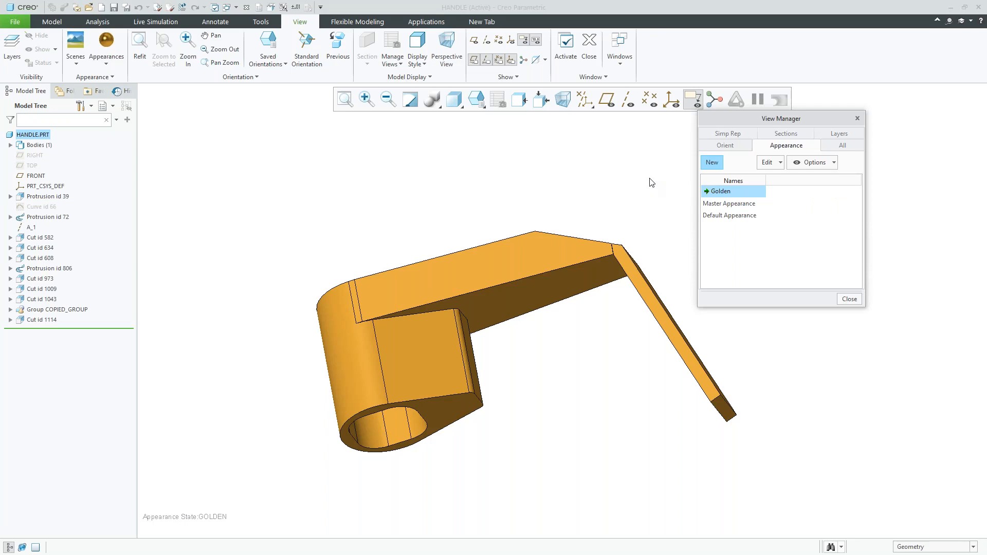
Step: Switch to the other Creo Parametric window showing the red handle and open the View Manager's appearance states
key(alt+Tab)
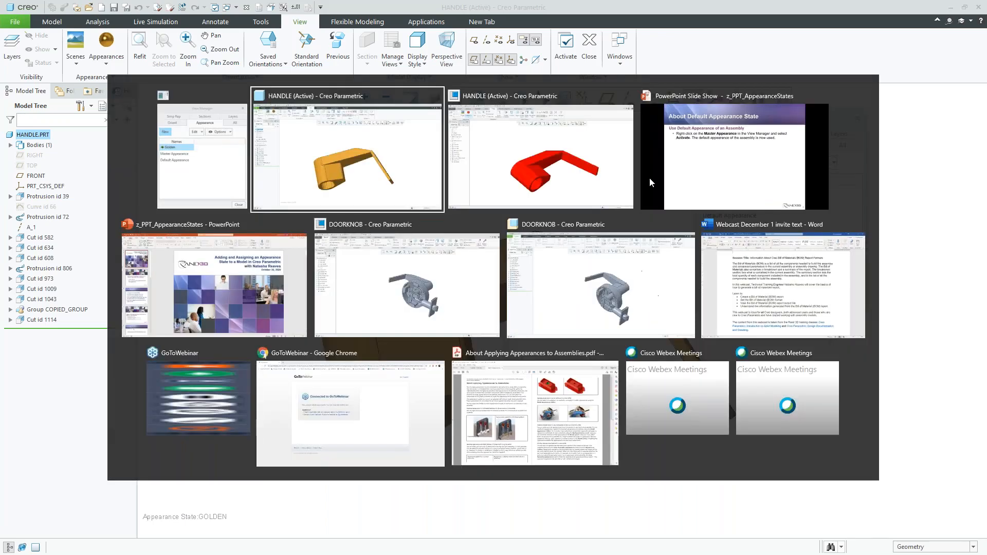
key(alt+Tab)
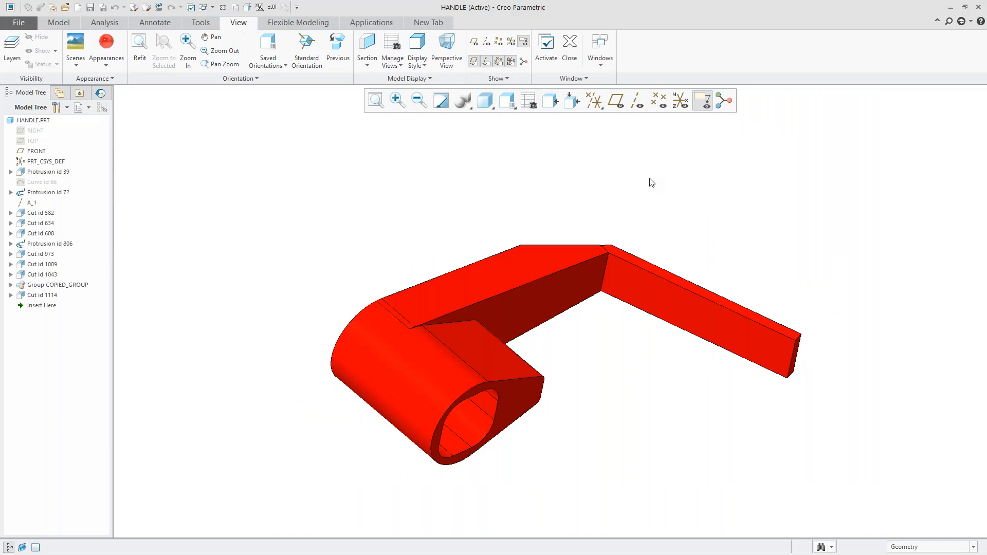
click(537, 110)
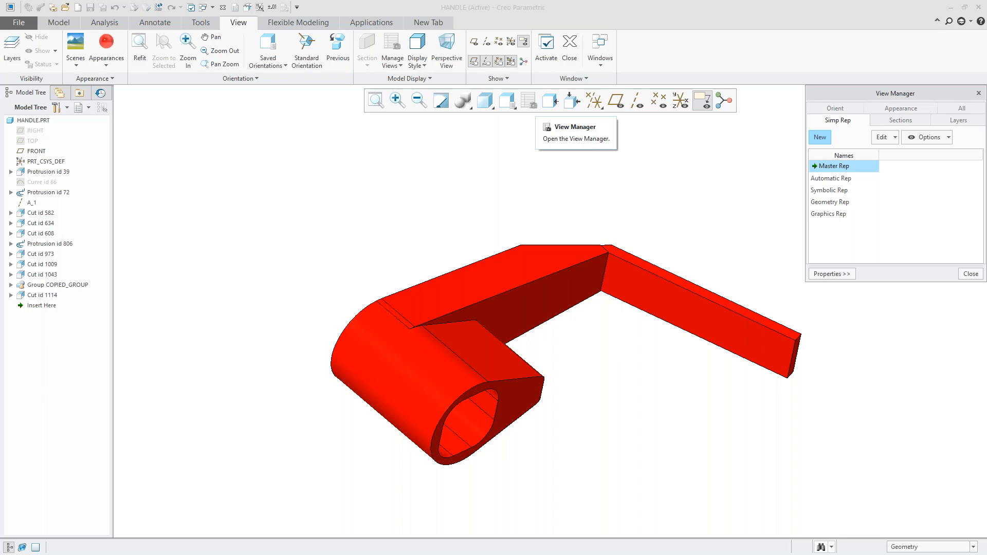
drag(840, 97, 693, 128)
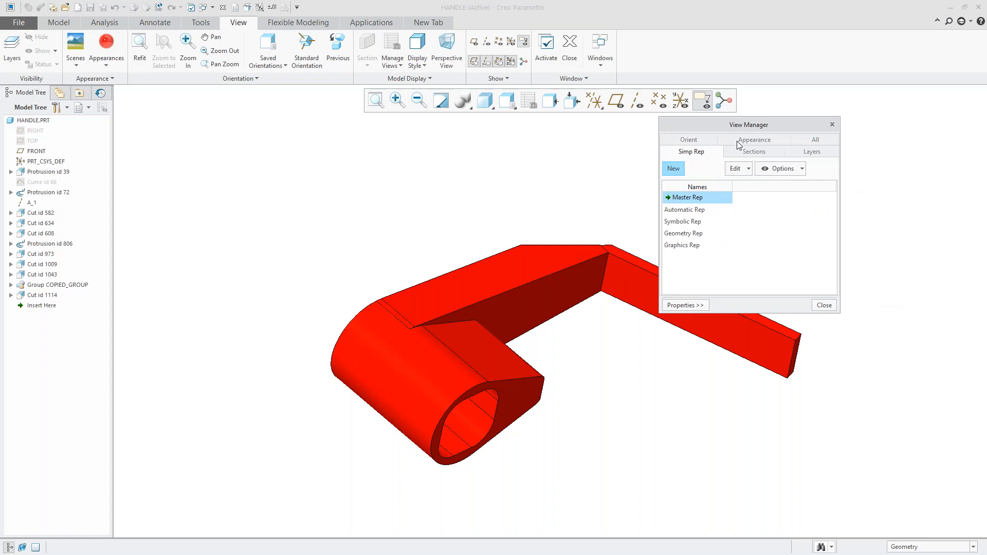
click(737, 142)
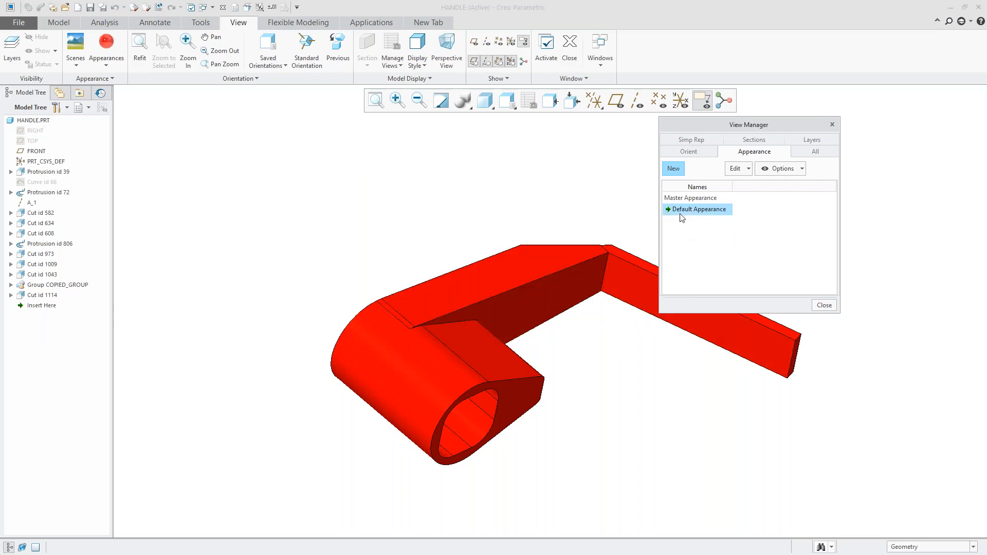
Step: Compare the red handle's Master Appearance and Default Appearance states, ending with Default Appearance active
double_click(698, 199)
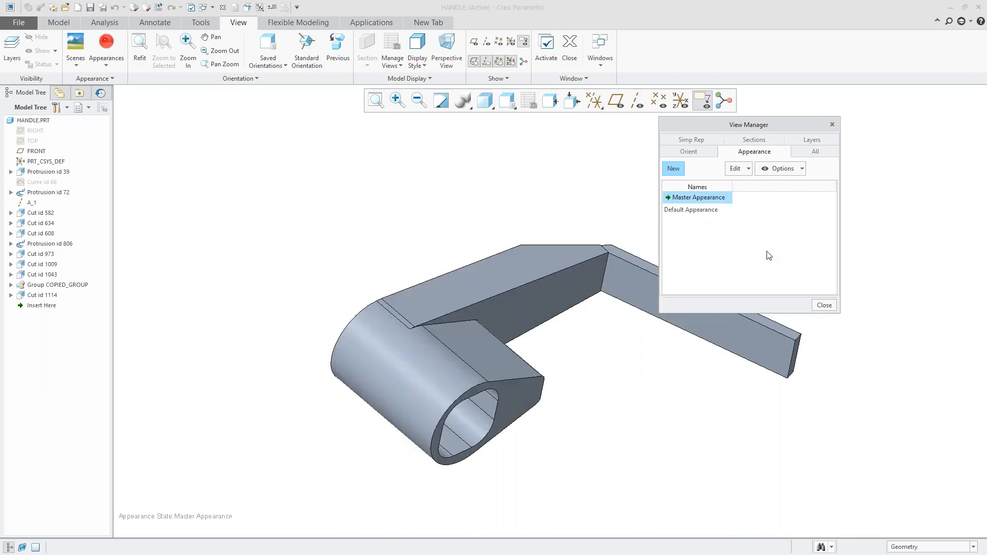
click(697, 211)
double_click(698, 210)
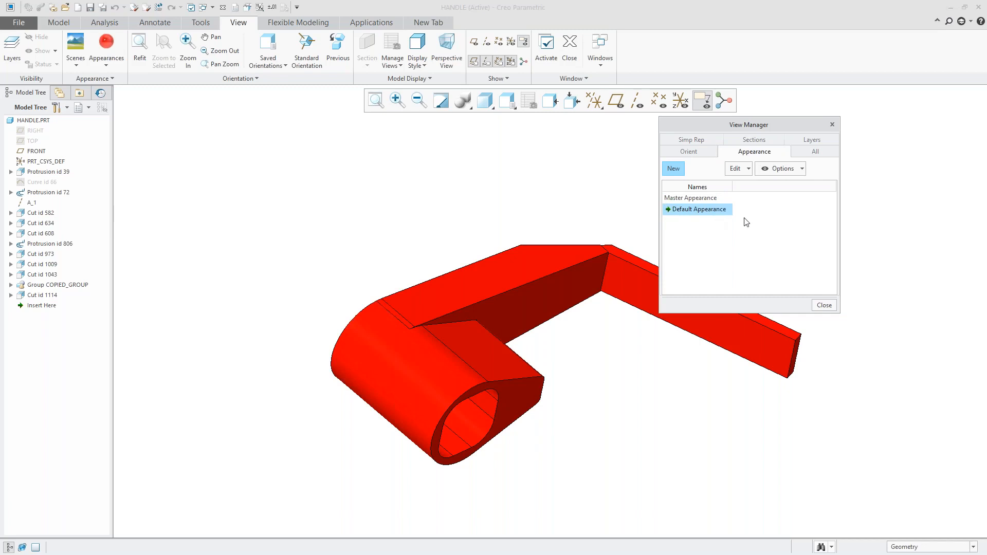
Step: Create a default-named appearance state from the active Default Appearance and compare it with the other states, ending with Master Appearance active
click(673, 168)
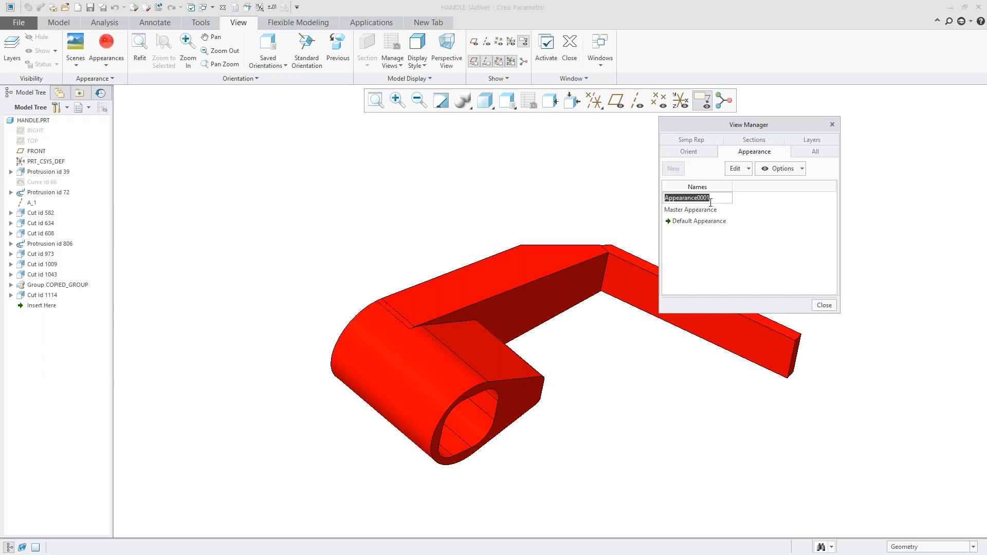
key(Return)
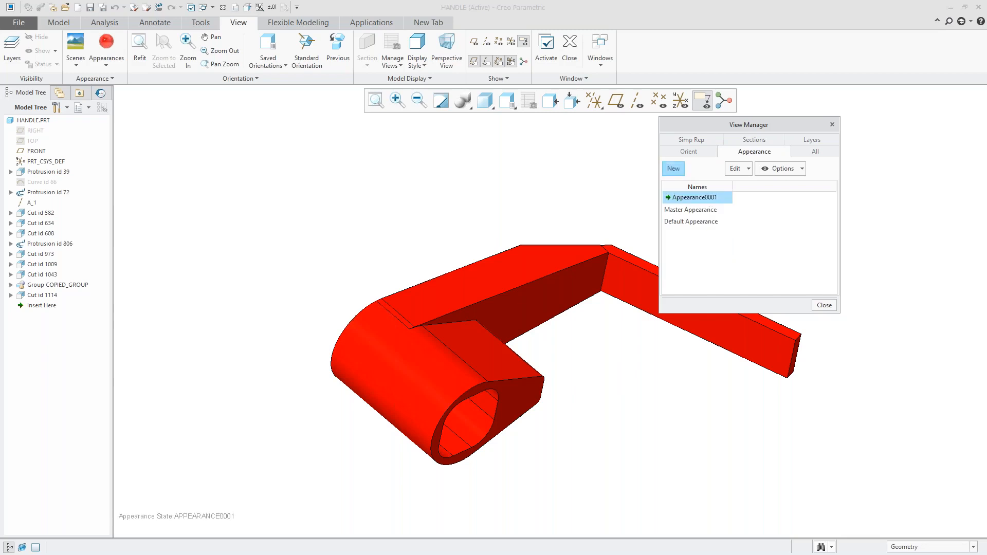
double_click(697, 210)
double_click(698, 223)
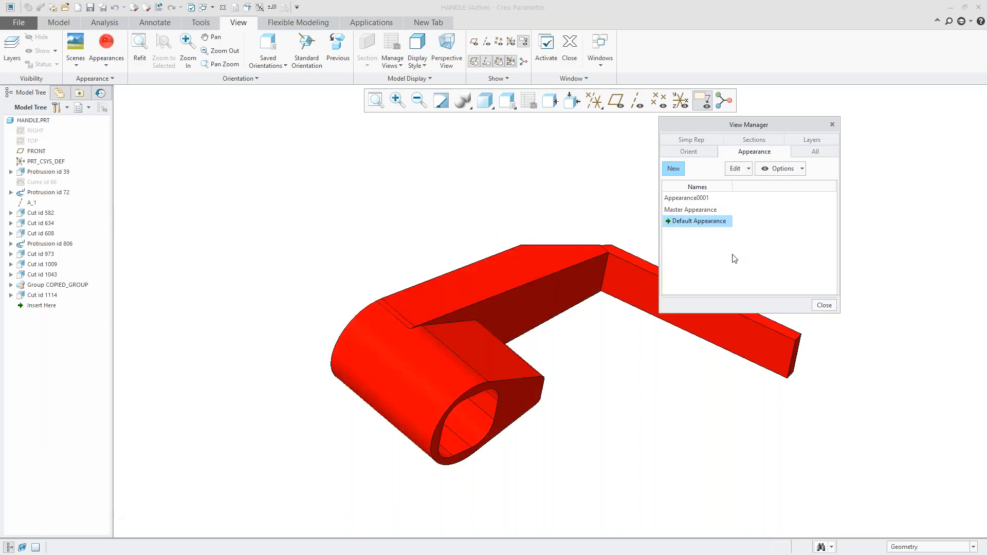
double_click(689, 199)
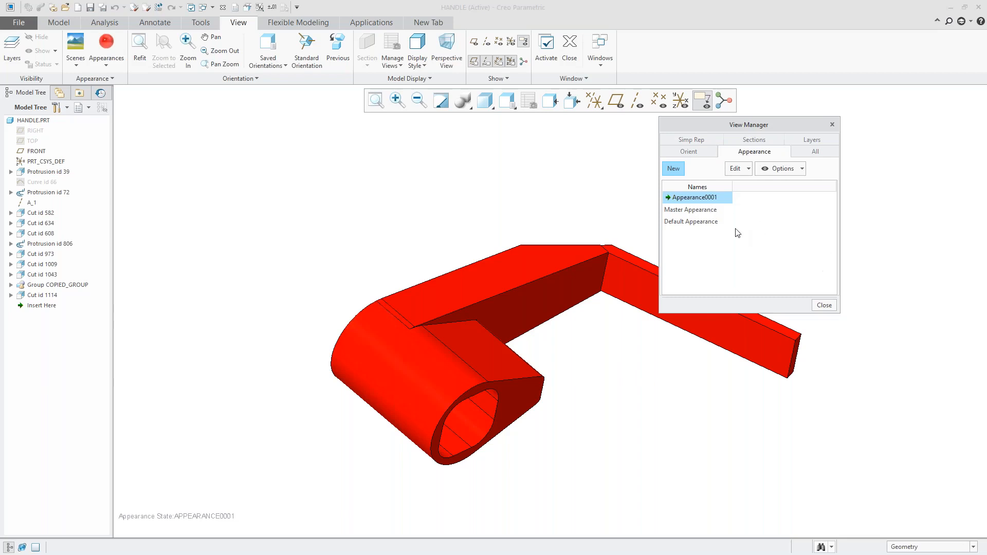
double_click(708, 211)
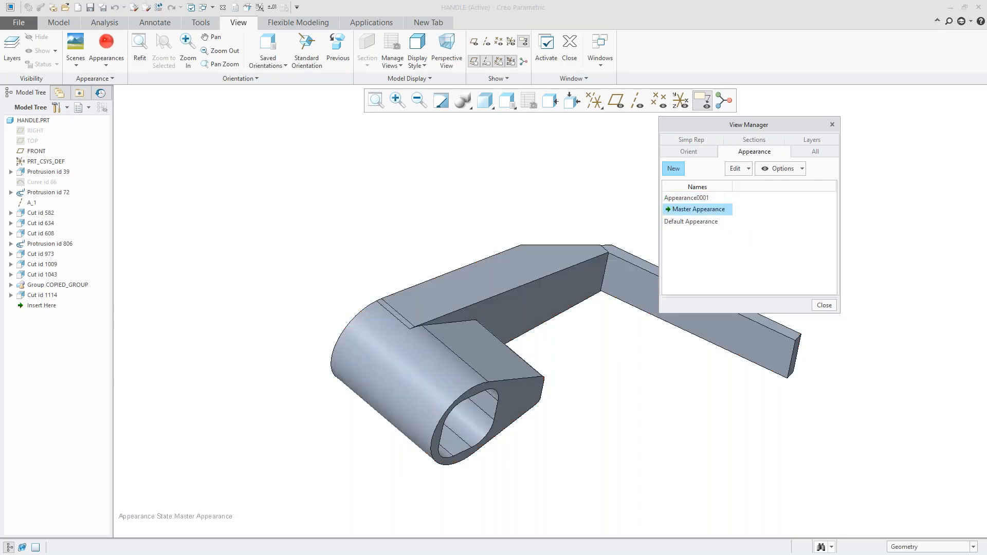
Step: Close the View Manager in both HANDLE windows, ending in the Creo Parametric window where the Golden state is active
click(824, 305)
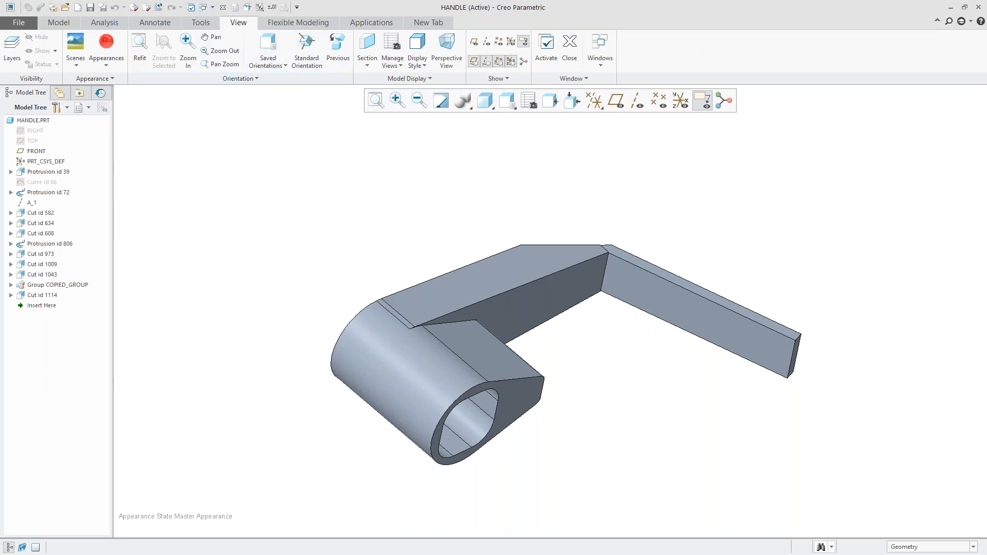
key(alt+Tab)
key(Tab)
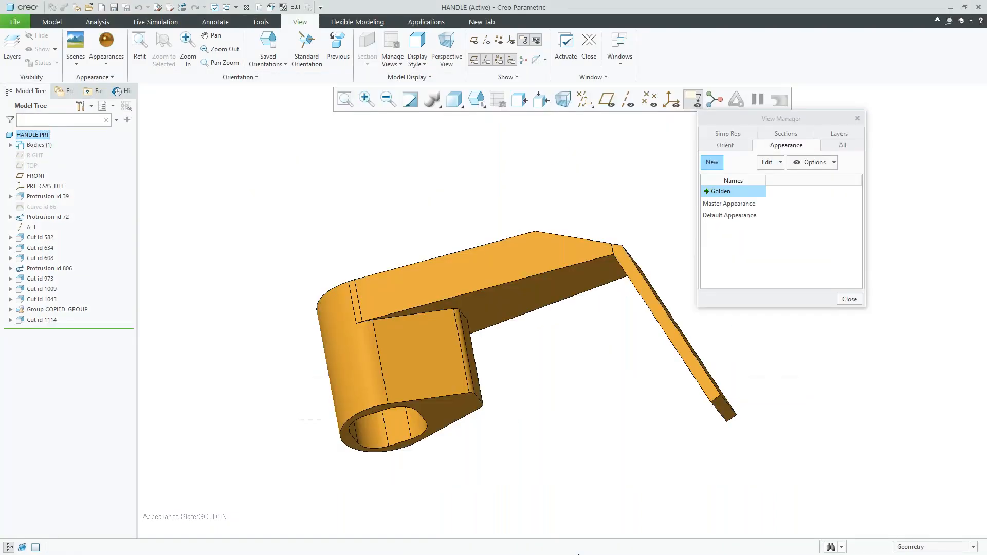
click(849, 299)
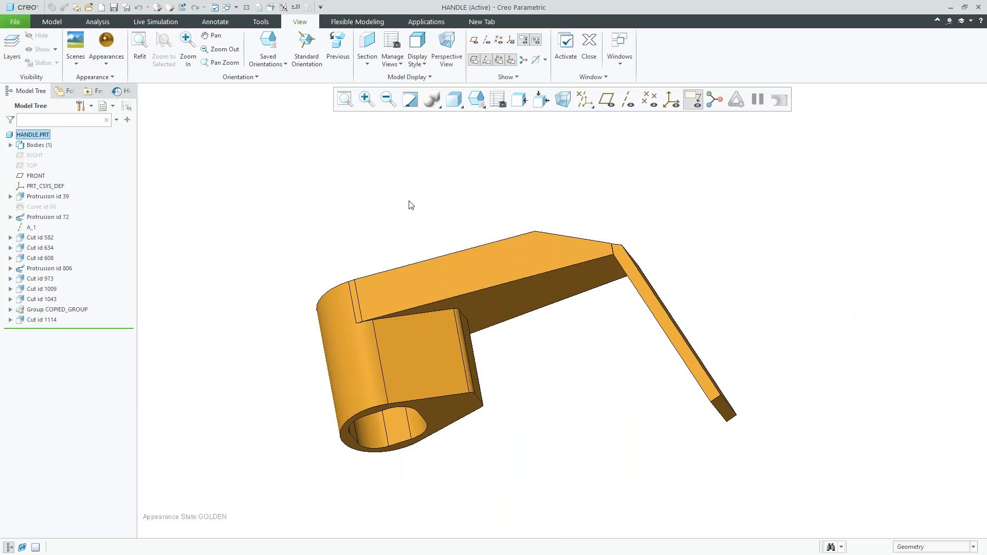
Step: Activate the handle's Master Appearance state in the View Manager and close the manager
click(498, 100)
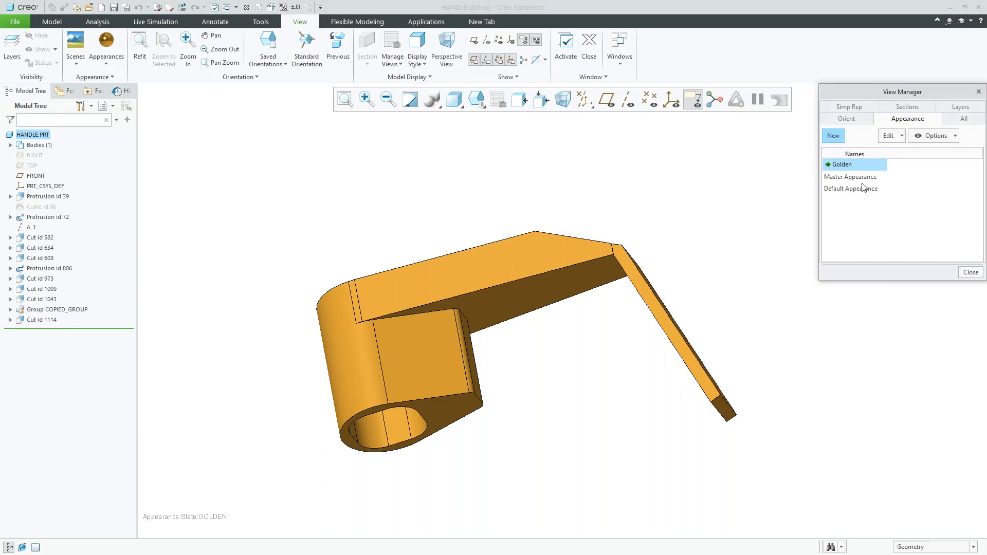
double_click(850, 177)
drag(860, 88, 739, 121)
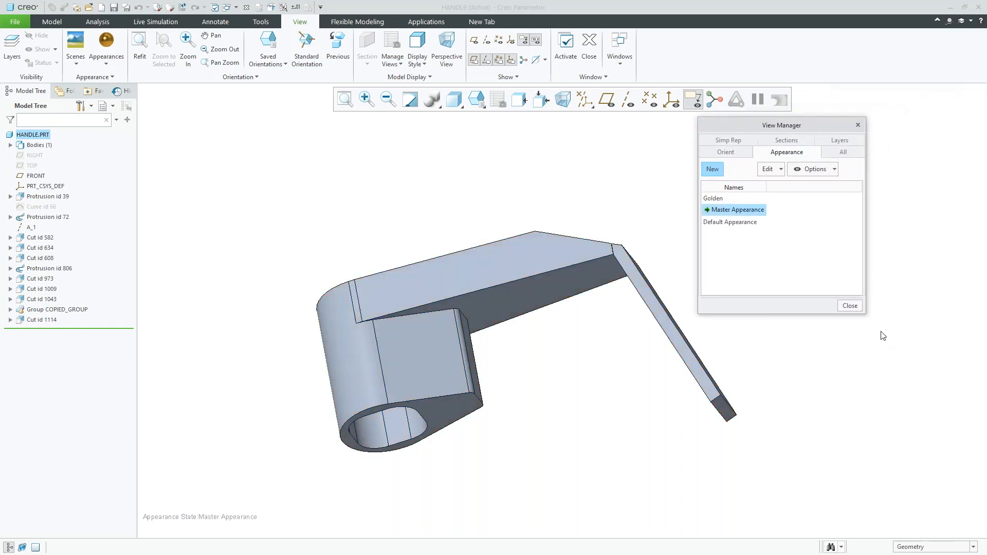
click(850, 306)
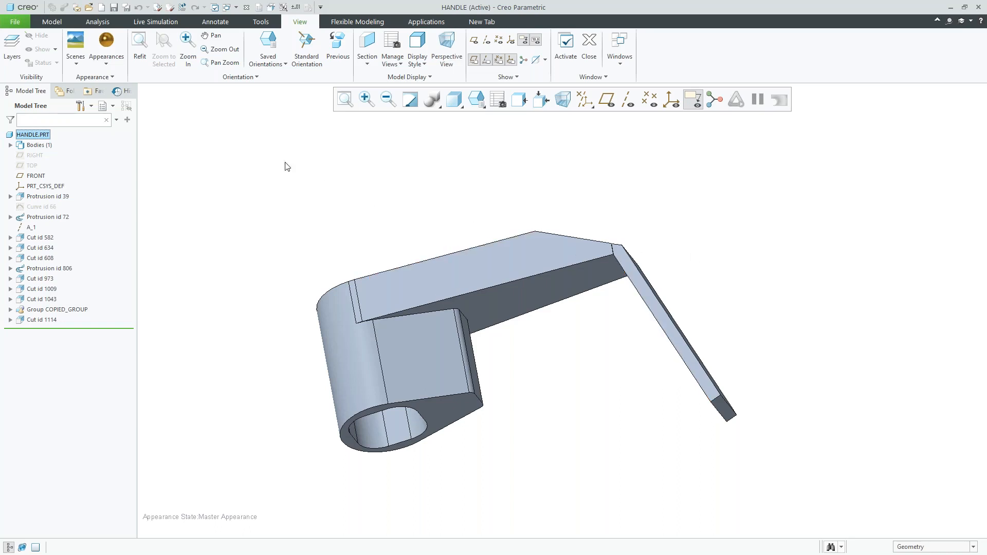
Step: Apply the bright red appearance from My Appearances to the two side faces and the underside of the handle's upper arm
click(106, 61)
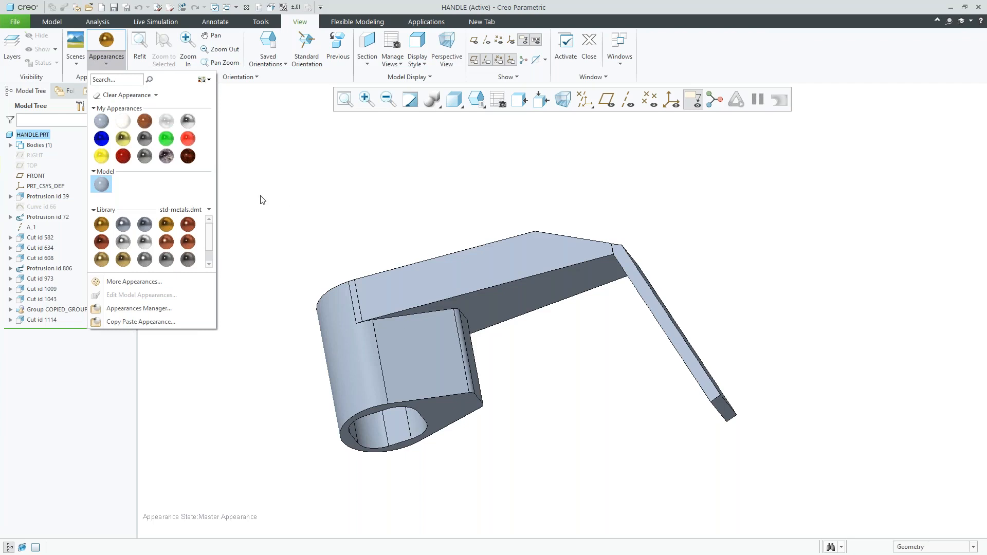
click(187, 139)
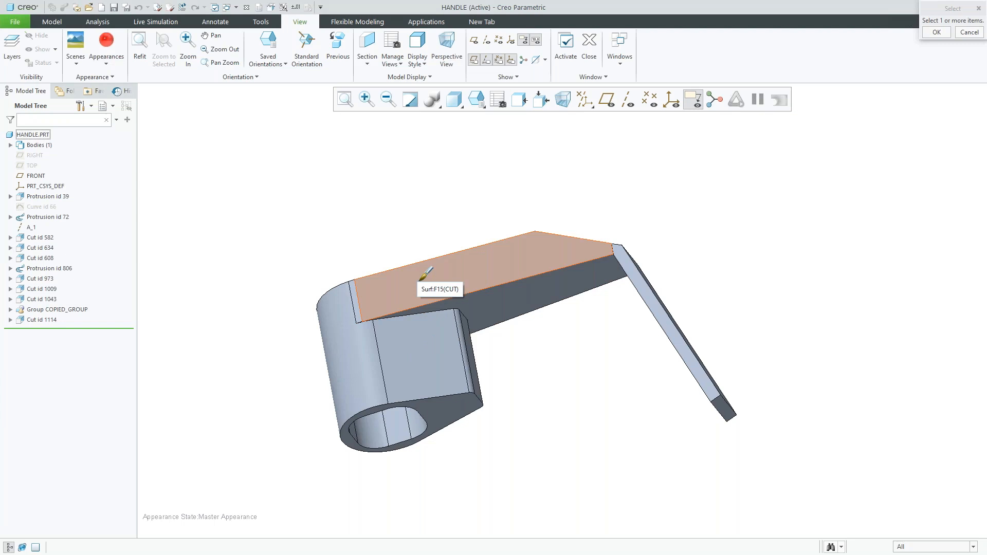
drag(961, 10, 764, 154)
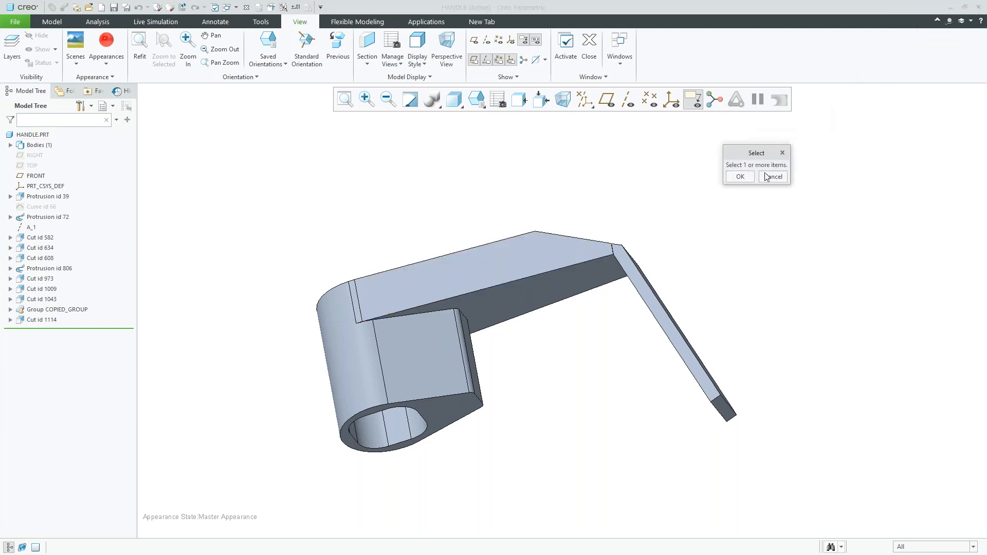
click(499, 266)
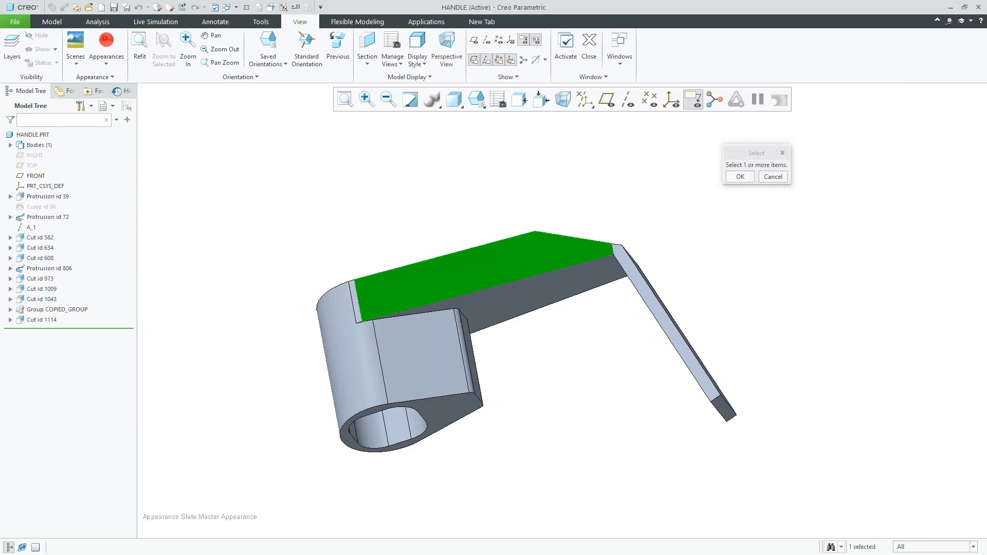
click(520, 304)
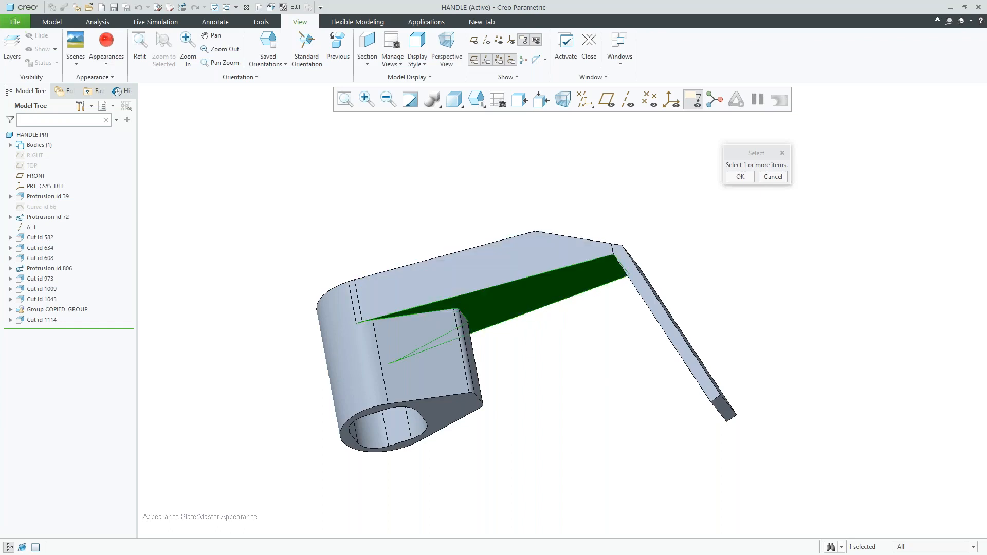
ctrl+click(489, 263)
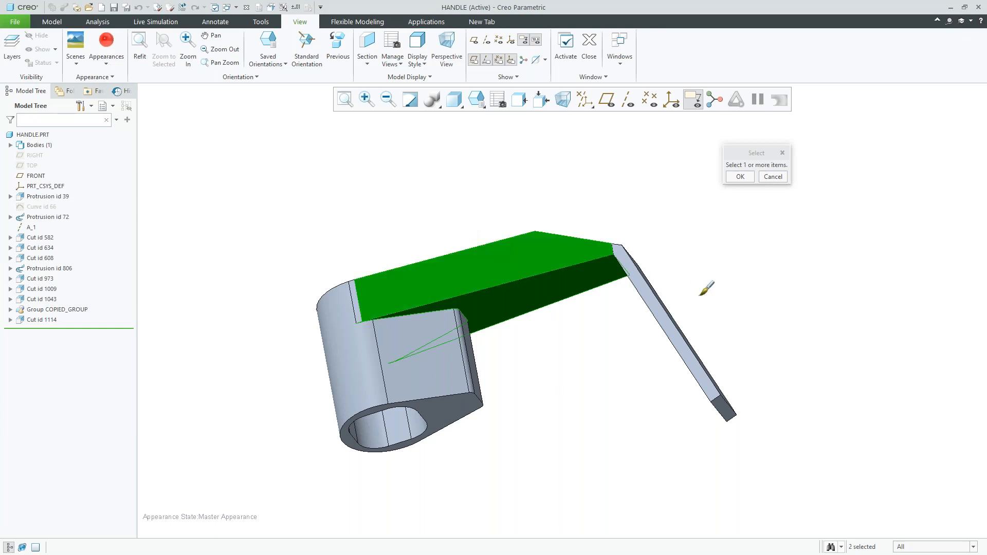
middle_drag(521, 298, 398, 300)
ctrl+click(523, 278)
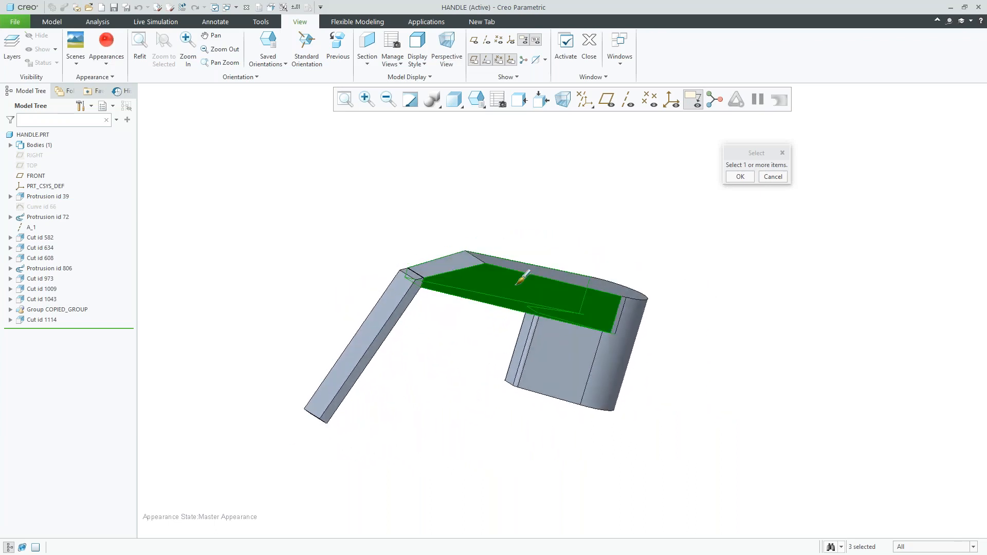
middle_drag(562, 284, 747, 193)
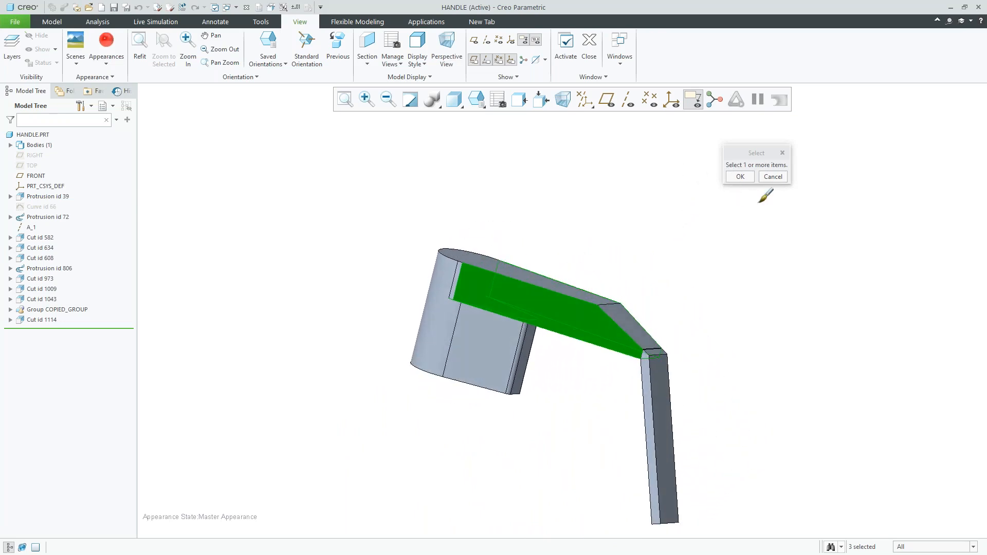
click(740, 176)
mouse_move(612, 237)
middle_down()
mouse_move(583, 183)
mouse_move(461, 190)
mouse_move(433, 161)
mouse_move(496, 181)
mouse_move(602, 170)
mouse_move(608, 161)
mouse_move(596, 154)
mouse_move(526, 180)
mouse_move(624, 194)
middle_up()
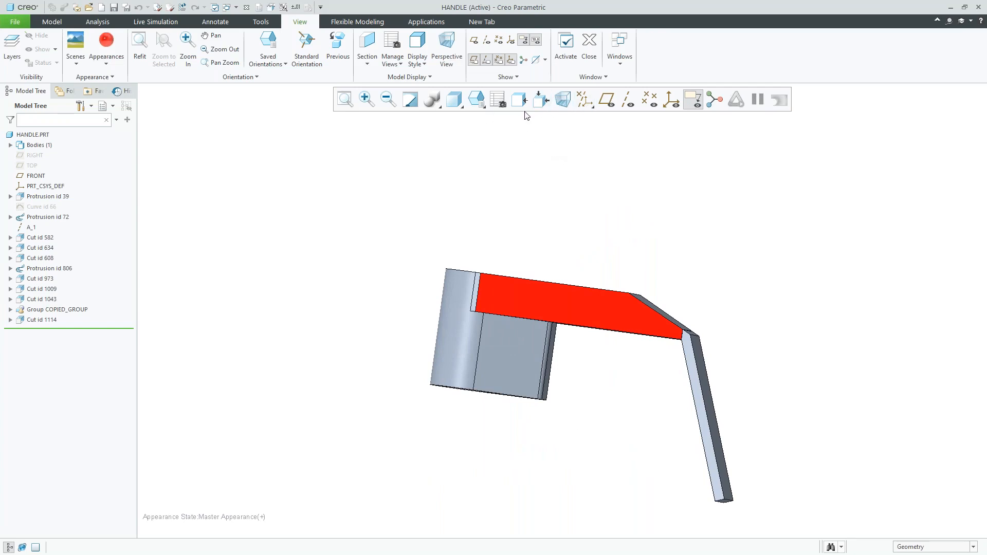
Step: Create a new appearance state with the default name from the red-faced handle, without saving the modifications to Master Appearance
click(494, 105)
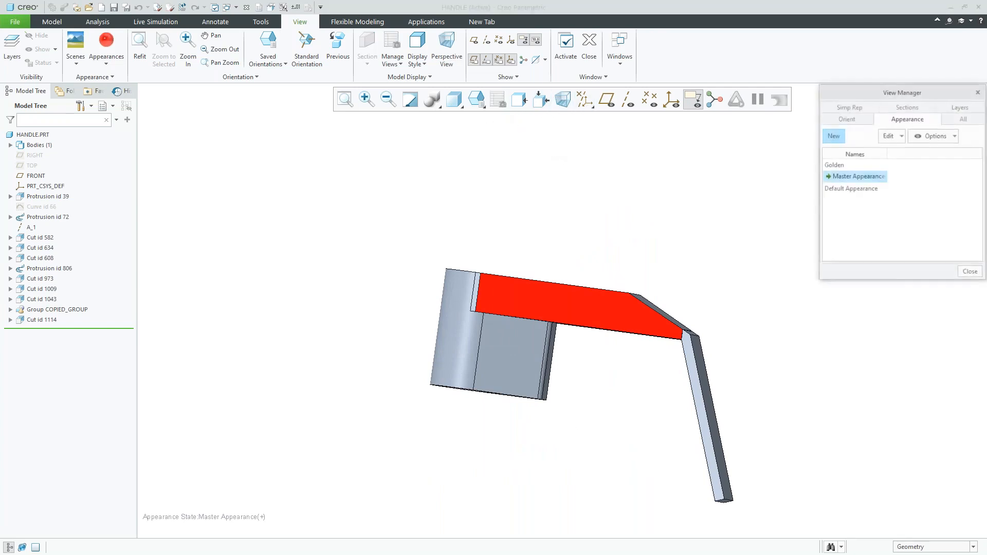
click(843, 139)
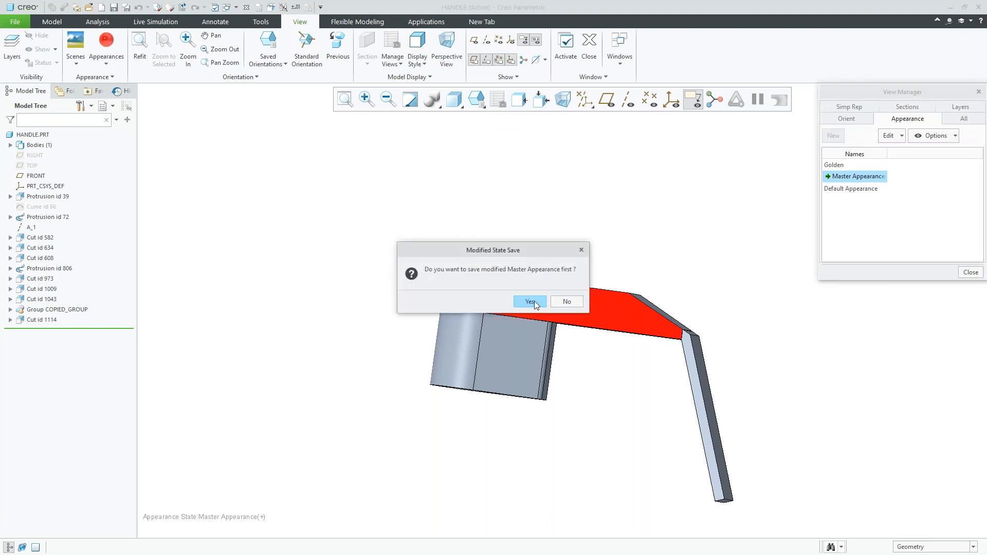
click(580, 302)
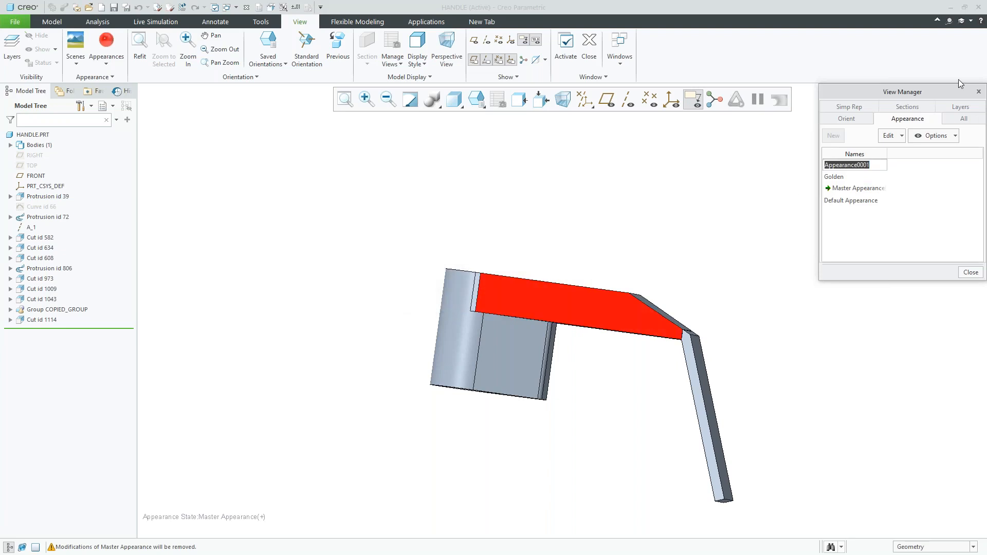
drag(881, 88, 727, 103)
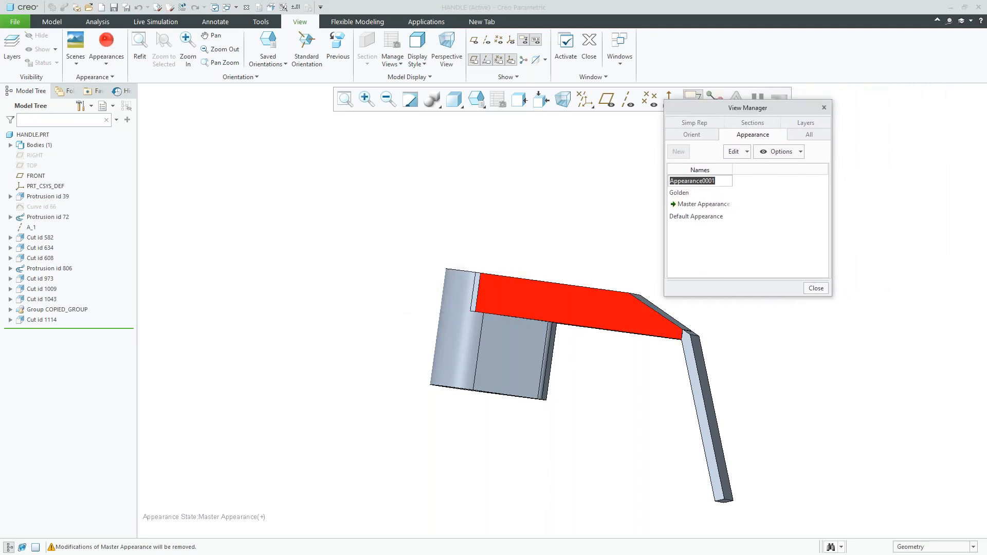
key(Return)
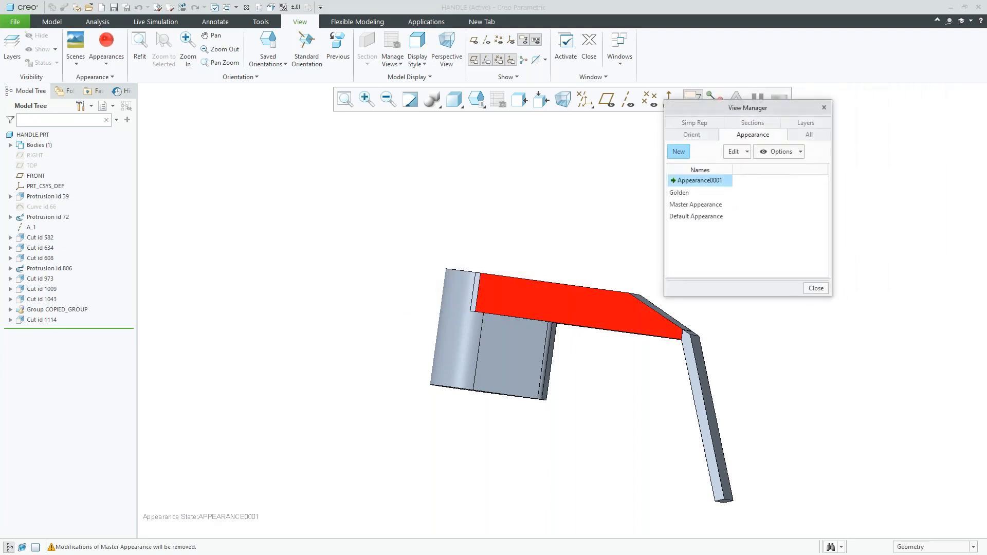
Step: Compare the Master Appearance, Golden and Appearance0001 states, ending with Appearance0001 active and the View Manager closed
double_click(701, 205)
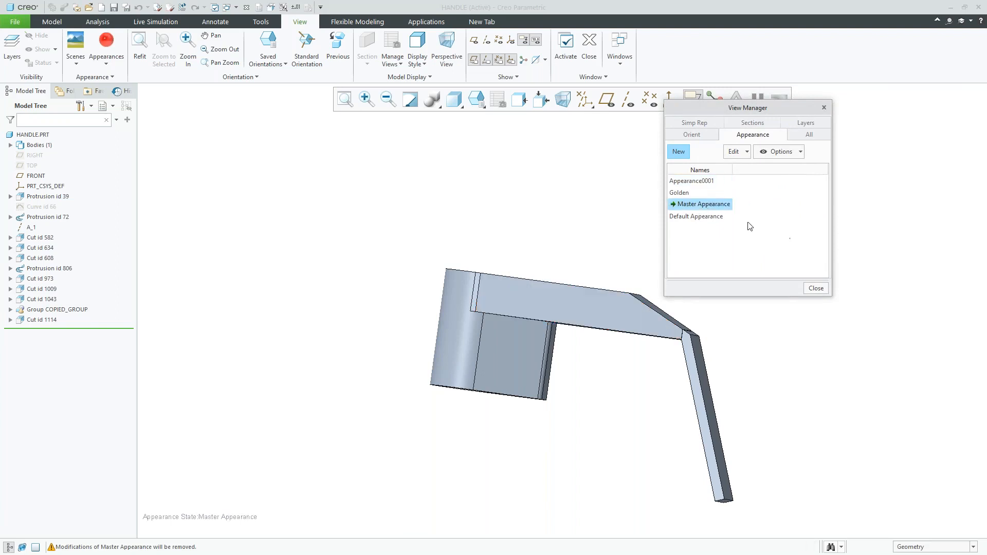
click(680, 194)
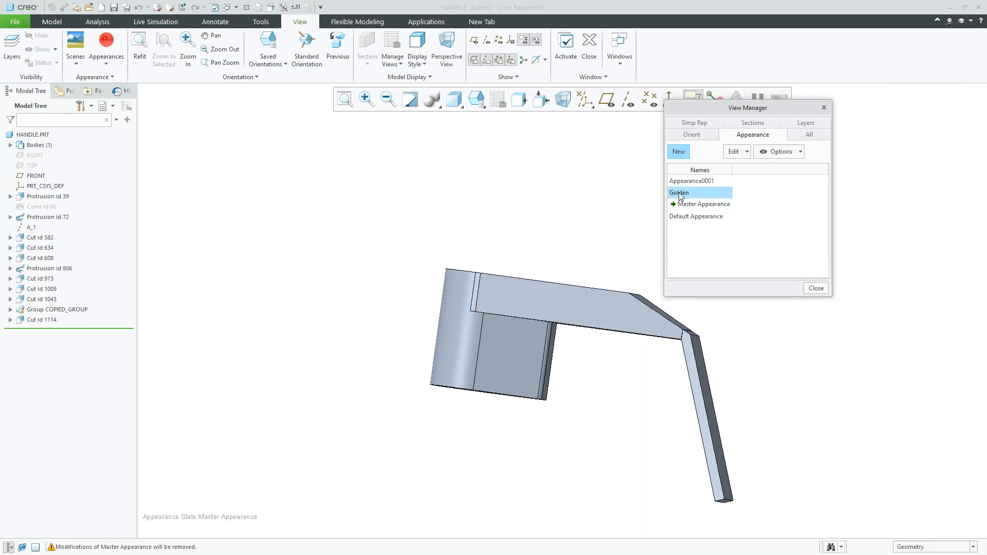
double_click(681, 194)
double_click(699, 182)
middle_drag(568, 230, 434, 197)
scroll(433, 197, down, 1)
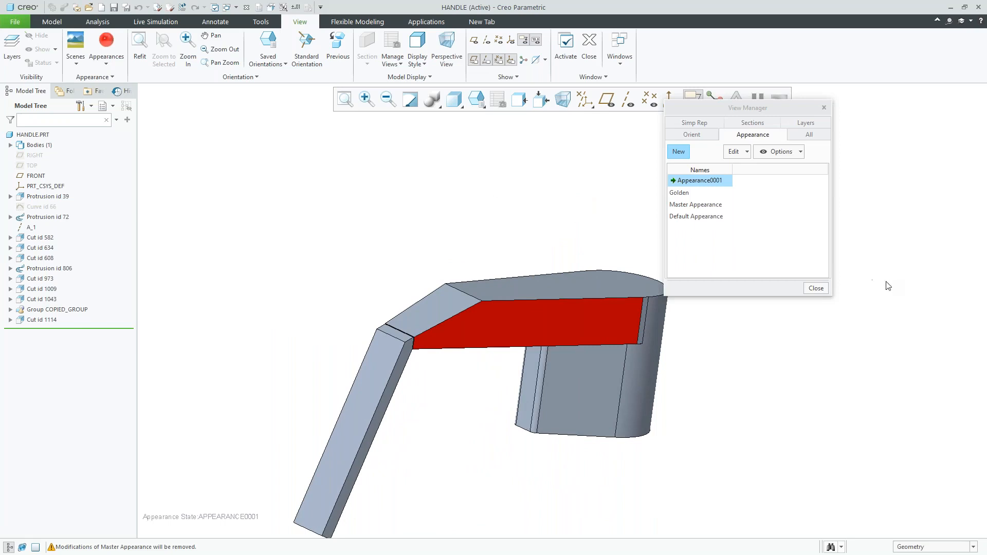
click(816, 288)
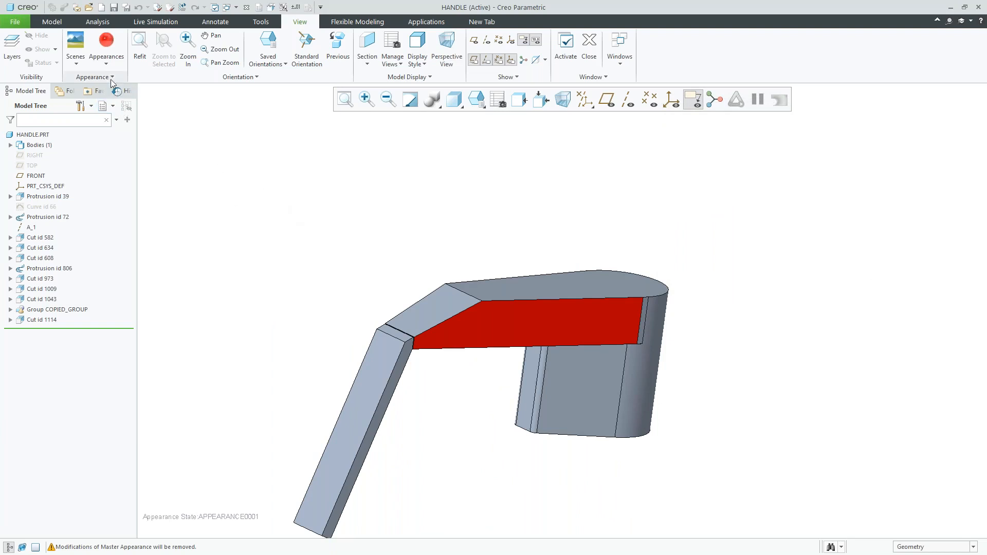
Step: Apply the blue appearance from My Appearances to the whole HANDLE.PRT part
click(101, 62)
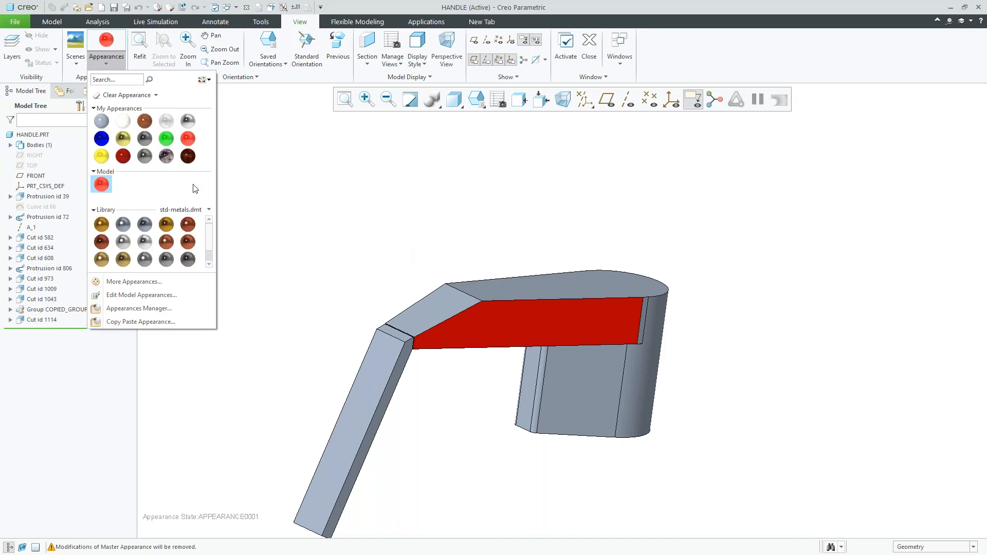
click(101, 139)
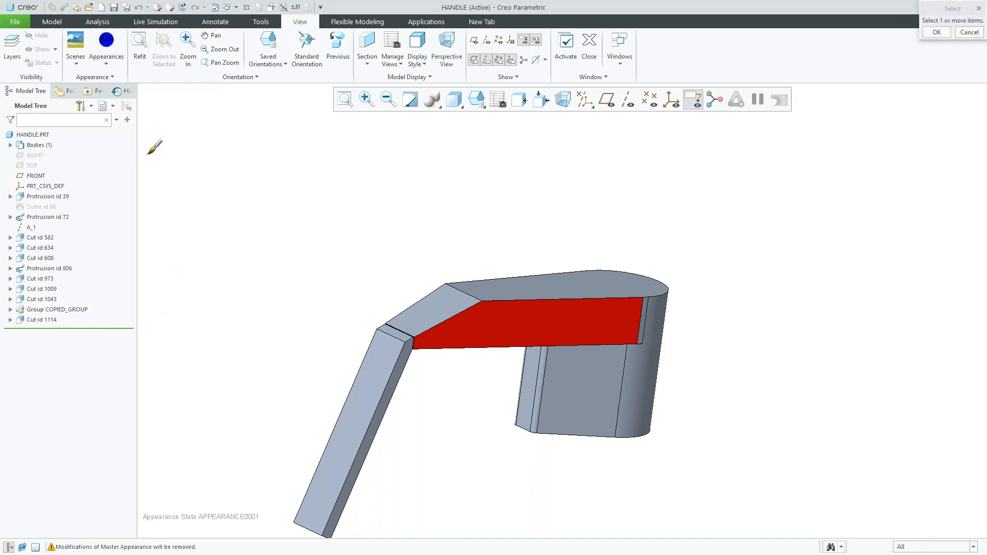
click(31, 135)
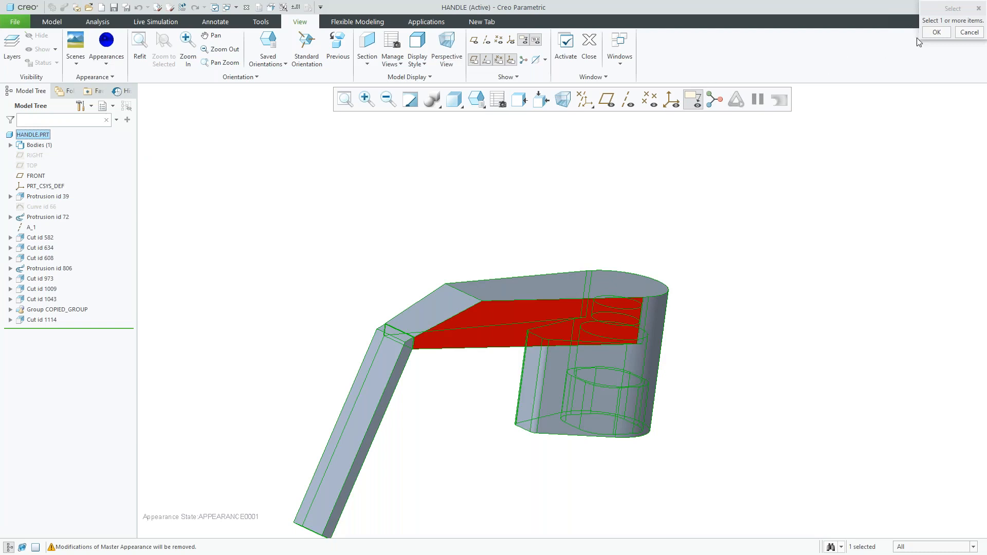
click(937, 32)
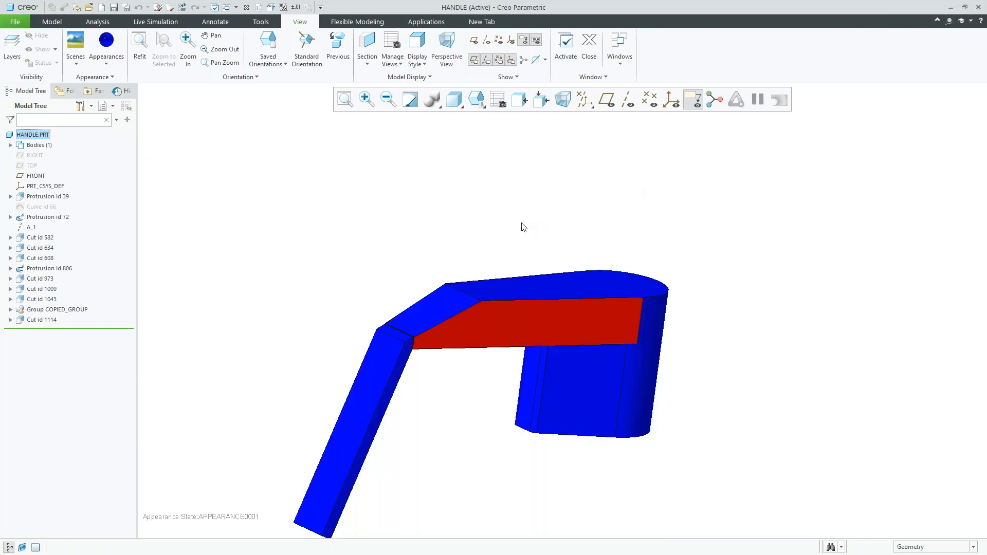
mouse_move(520, 224)
middle_down()
mouse_move(511, 164)
mouse_move(473, 190)
mouse_move(434, 190)
mouse_move(532, 186)
mouse_move(639, 161)
mouse_move(670, 132)
mouse_move(670, 101)
mouse_move(615, 119)
mouse_move(612, 139)
middle_up()
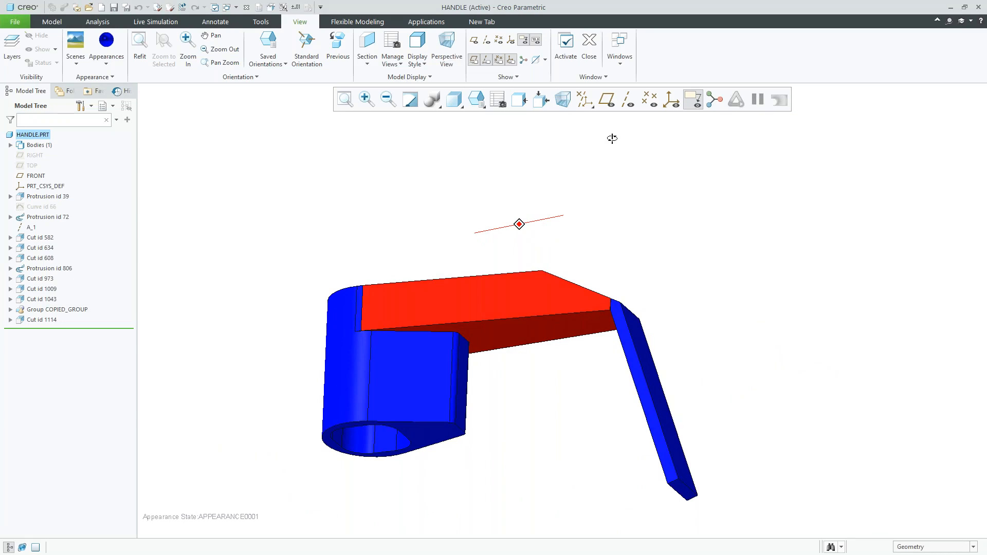
Step: Apply the blue appearance to the three red surfaces of the handle's upper arm
click(117, 56)
click(530, 308)
click(535, 329)
middle_drag(628, 318, 475, 300)
click(695, 329)
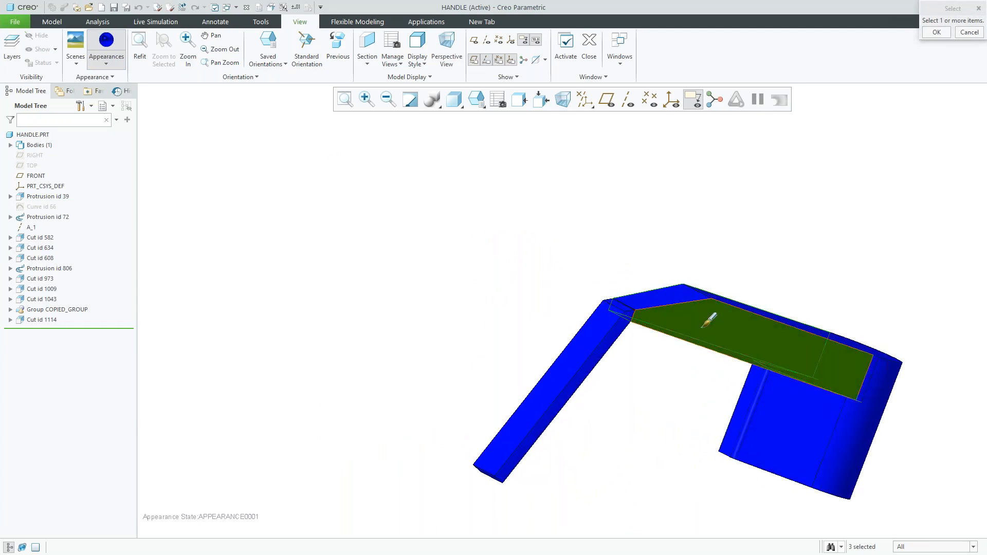
click(937, 32)
middle_drag(684, 197, 440, 144)
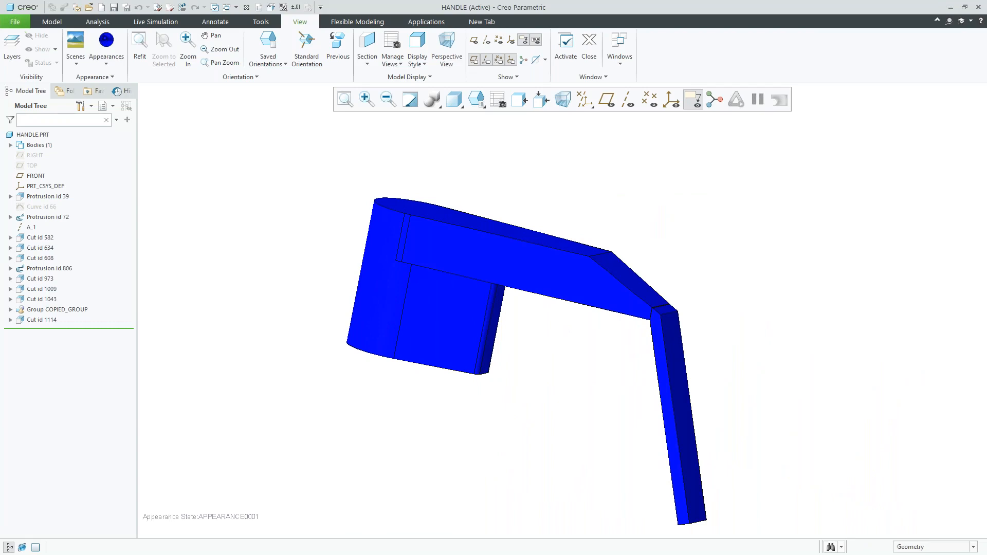
Step: Apply the reddish-brown appearance from My Appearances to the whole HANDLE.PRT part
click(106, 61)
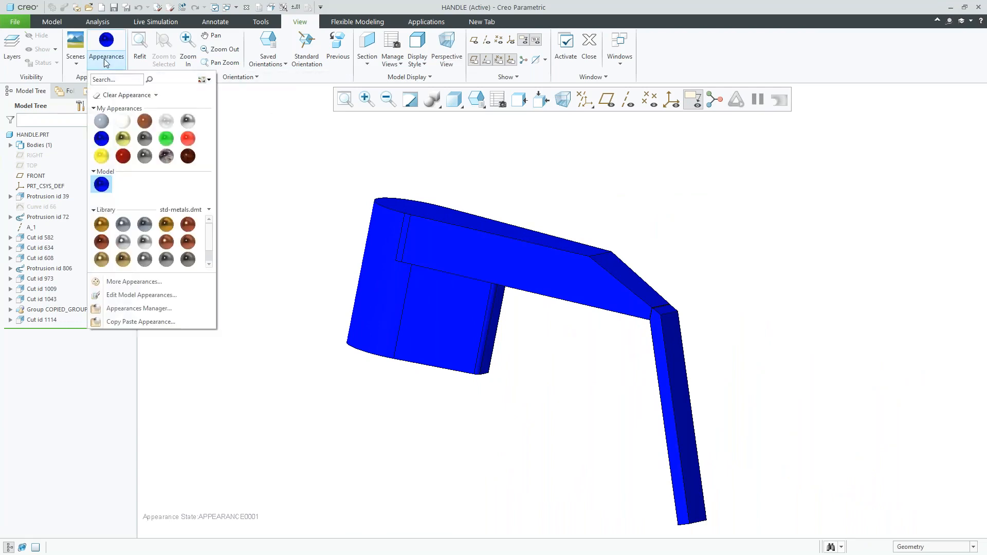
click(144, 122)
click(45, 135)
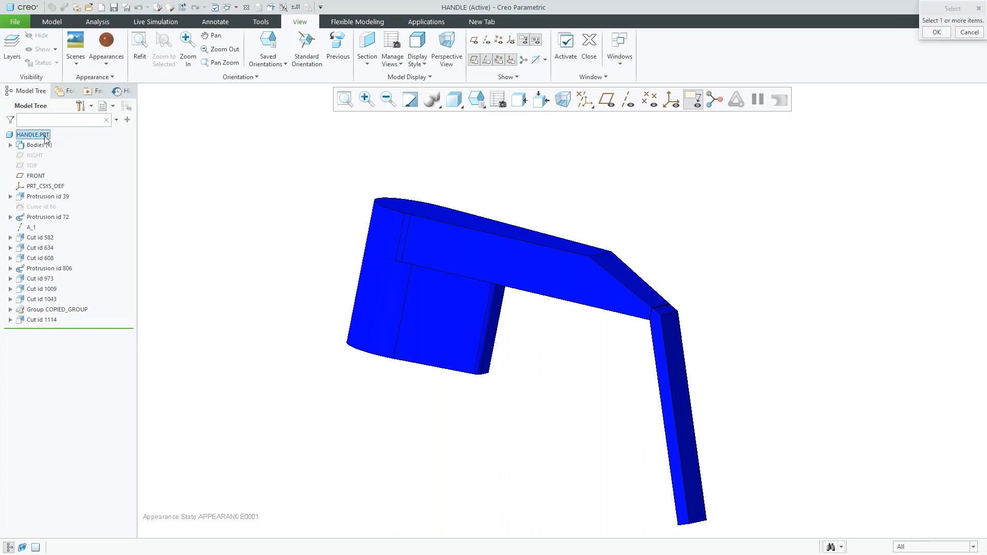
click(936, 32)
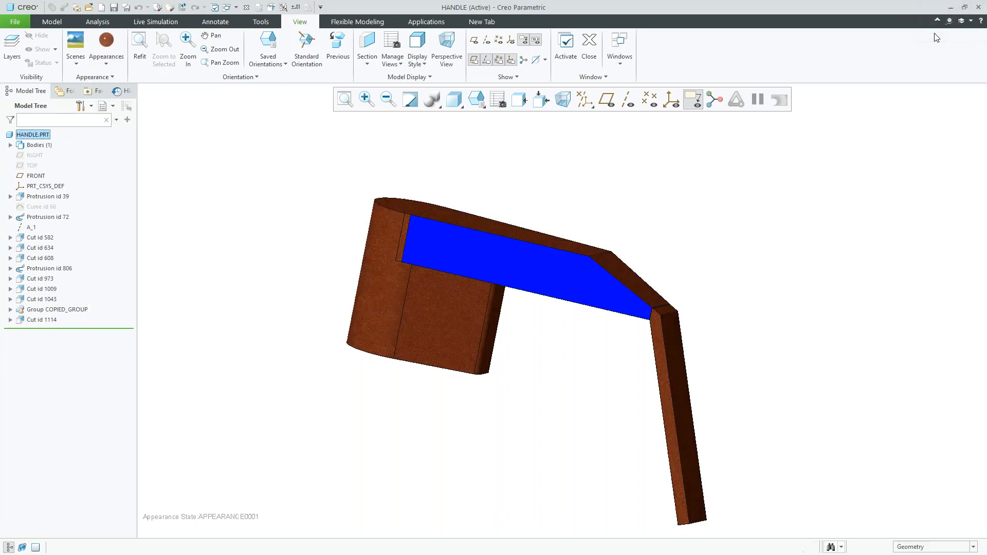
mouse_move(549, 305)
middle_down()
mouse_move(540, 218)
mouse_move(574, 278)
mouse_move(676, 270)
mouse_move(699, 214)
mouse_move(806, 253)
mouse_move(750, 224)
mouse_move(531, 190)
mouse_move(460, 78)
mouse_move(527, 152)
mouse_move(575, 165)
mouse_move(636, 162)
mouse_move(540, 146)
mouse_move(533, 110)
mouse_move(537, 121)
middle_up()
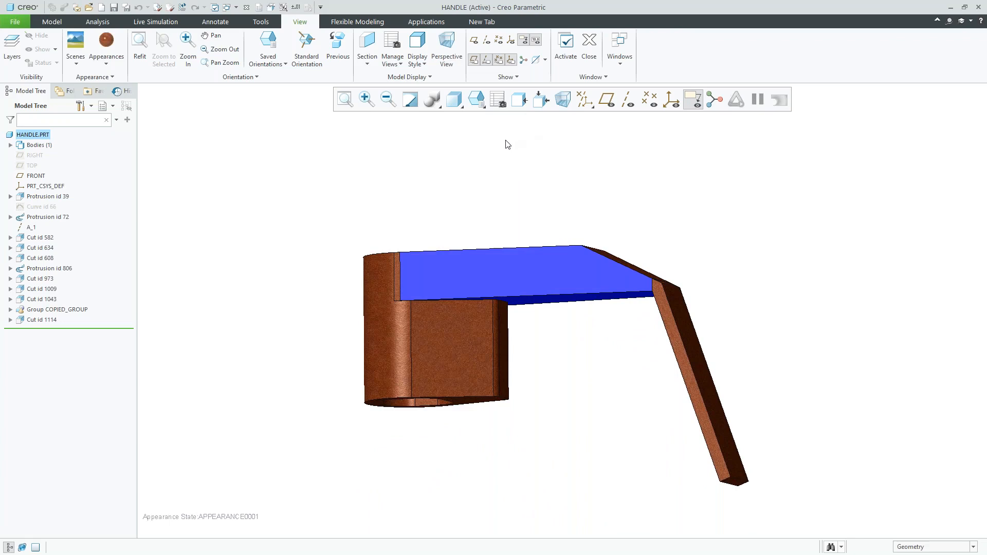
Step: Clear the blue appearance from the large side surface of the handle's upper arm
click(113, 66)
click(112, 65)
click(112, 65)
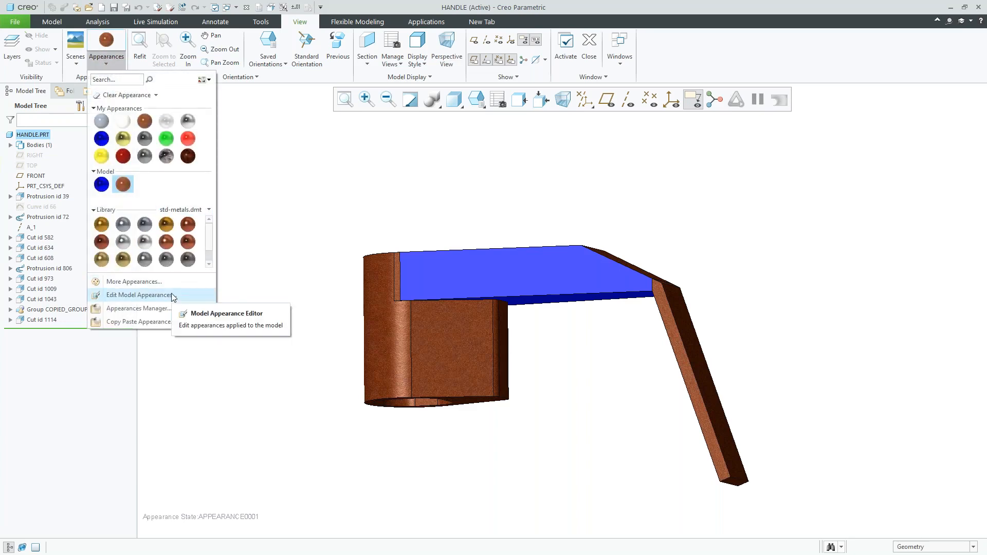
click(156, 95)
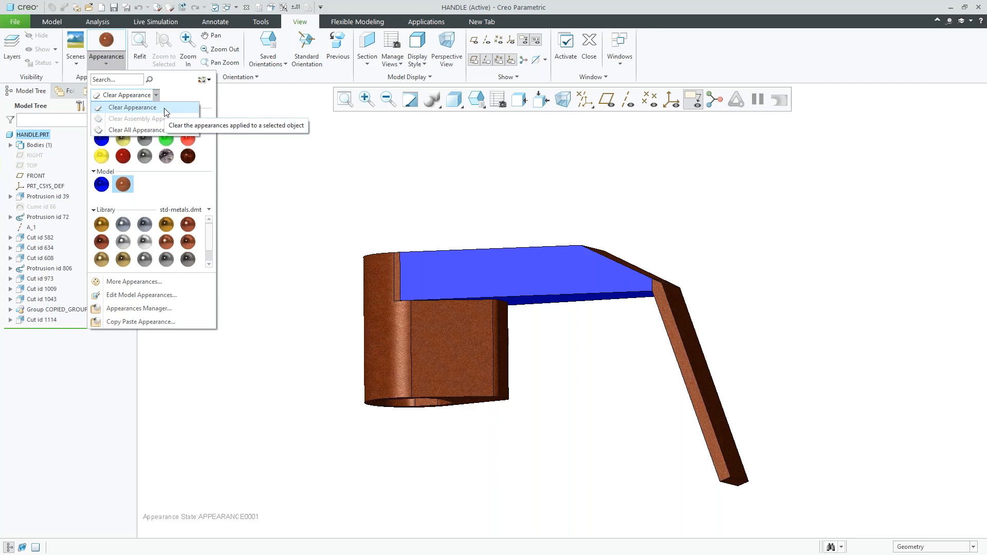
click(164, 108)
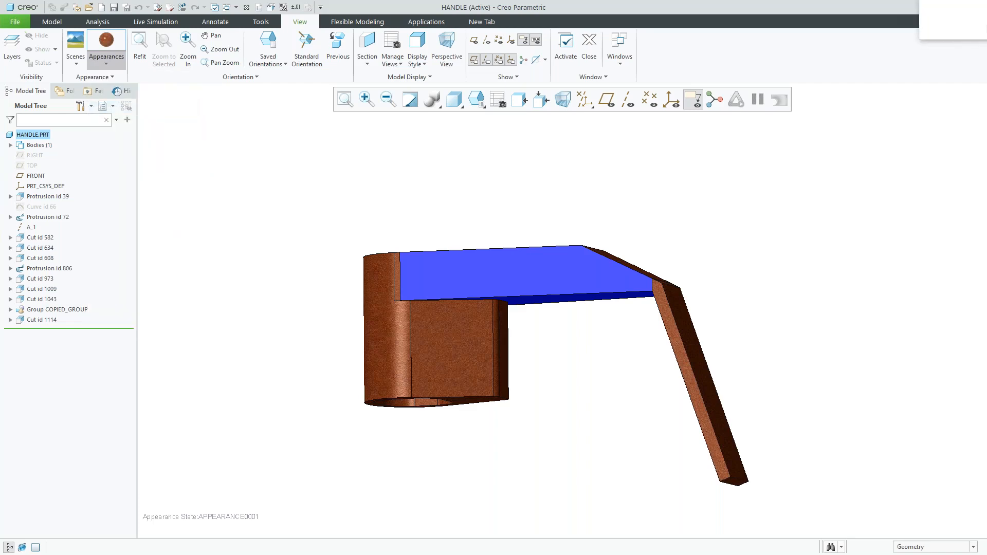
click(480, 259)
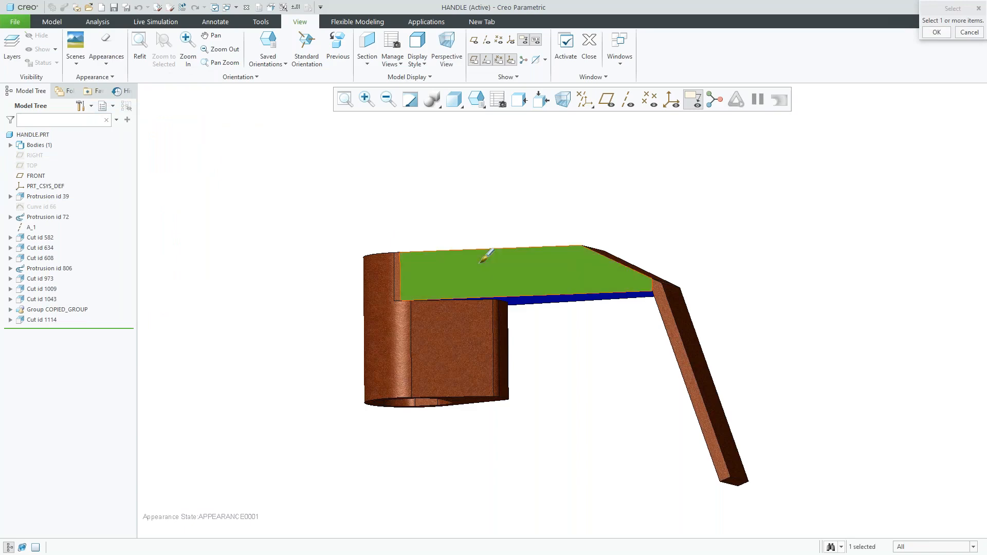
click(938, 32)
Step: Clear all active appearances from the handle in the Appearance0001 state, leaving the non-active states' appearances in place
mouse_move(666, 181)
middle_down()
mouse_move(673, 146)
mouse_move(584, 139)
mouse_move(661, 157)
mouse_move(674, 129)
mouse_move(646, 144)
mouse_move(641, 125)
mouse_move(631, 130)
middle_up()
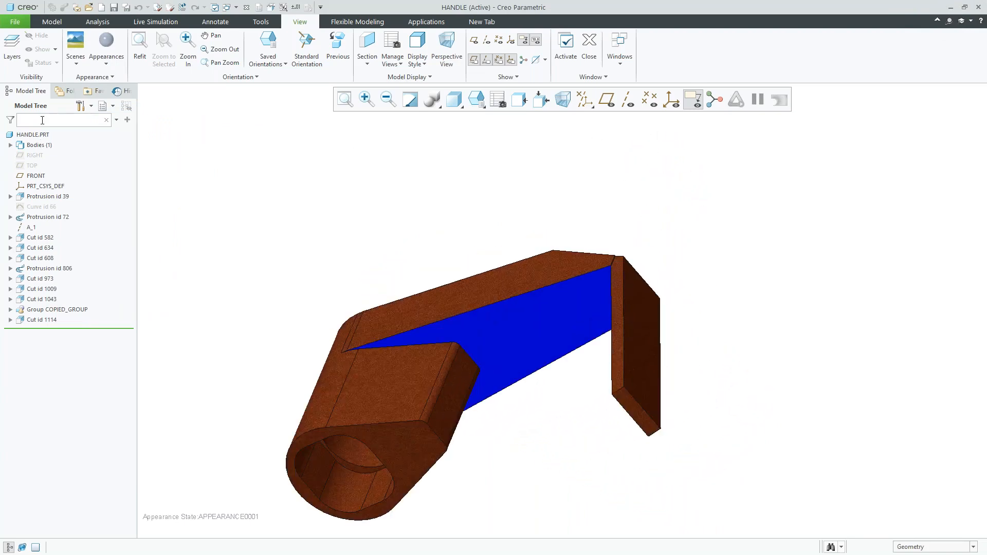
click(101, 65)
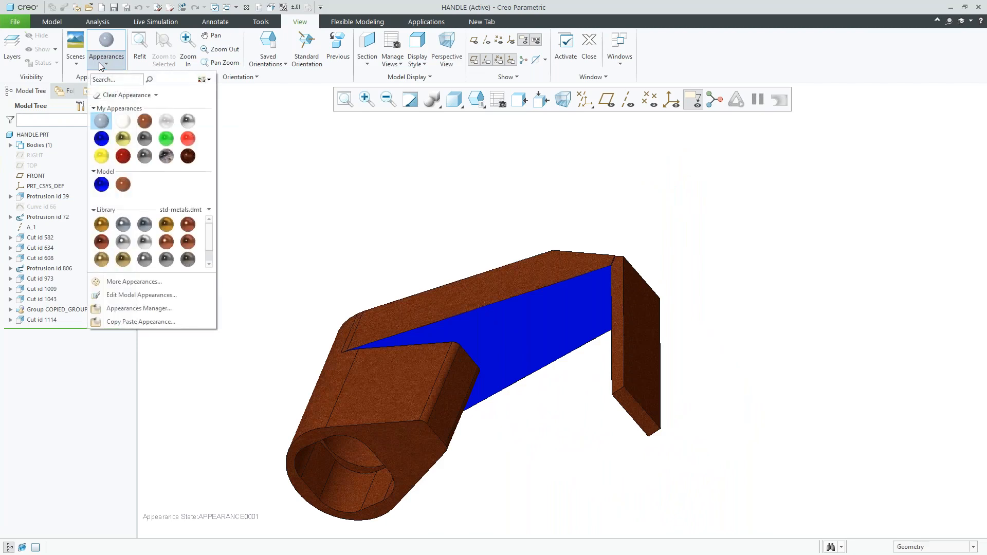
click(156, 96)
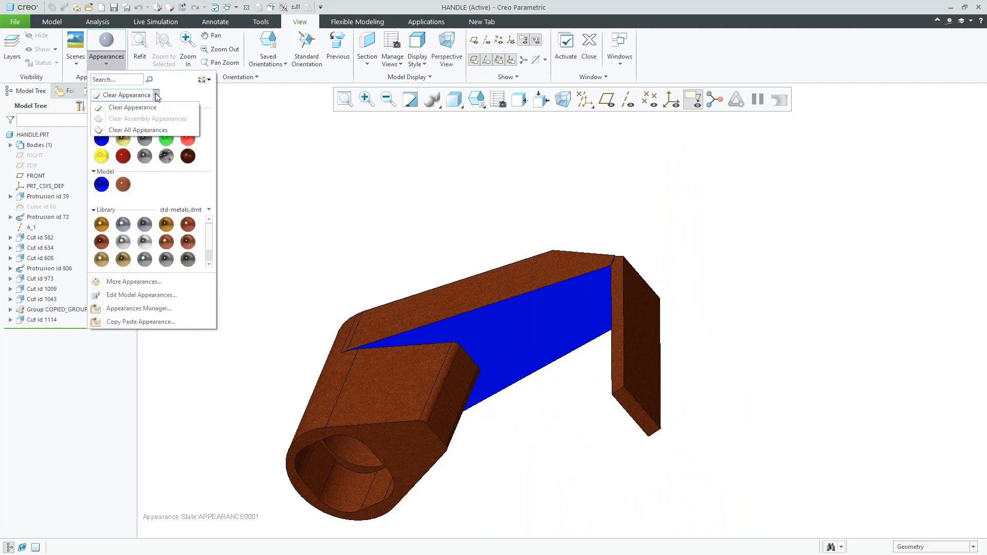
click(154, 131)
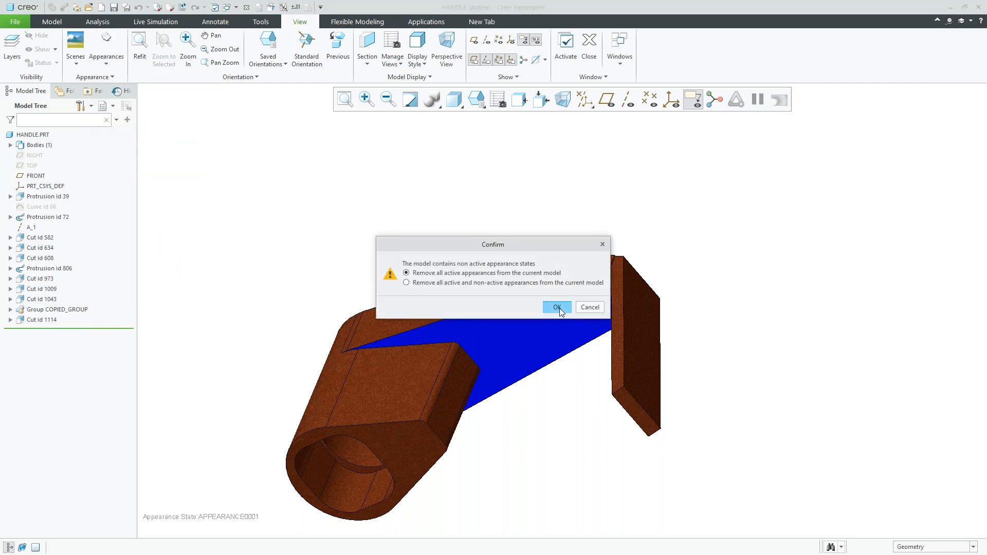
click(557, 307)
middle_drag(545, 306, 448, 262)
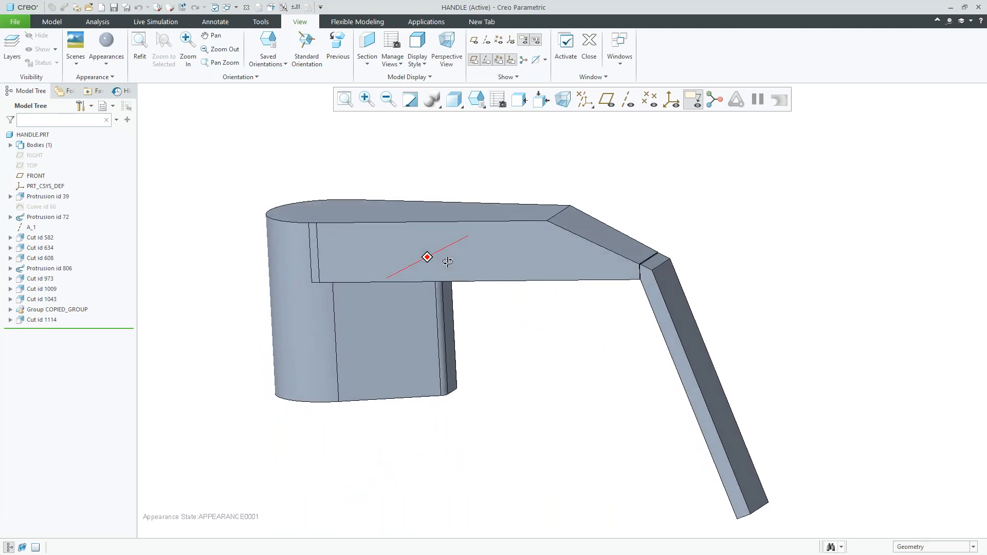
Step: Compare the Golden, Master Appearance and Default Appearance states of the handle in the View Manager
scroll(447, 262, up, 2)
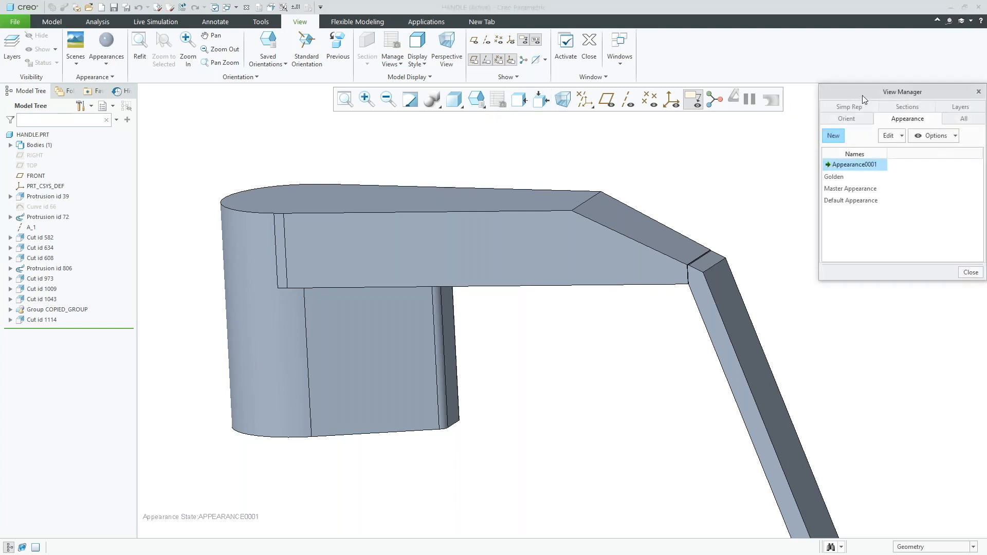
drag(908, 92, 711, 123)
double_click(640, 208)
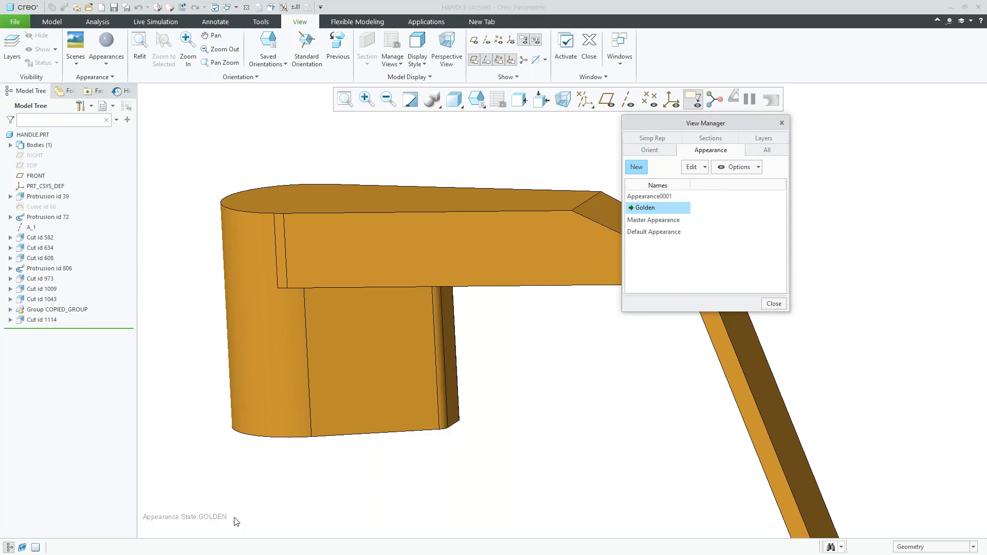
double_click(674, 220)
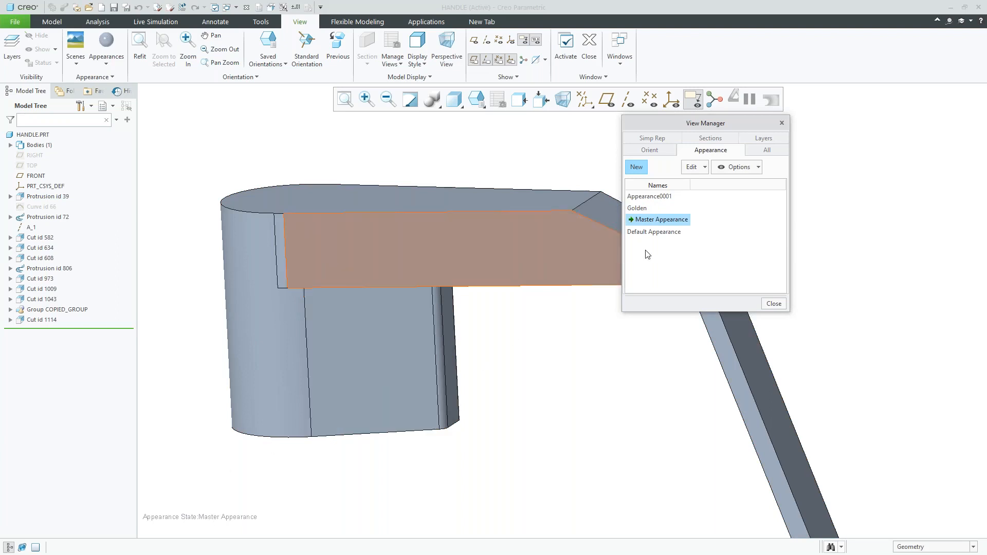
double_click(662, 232)
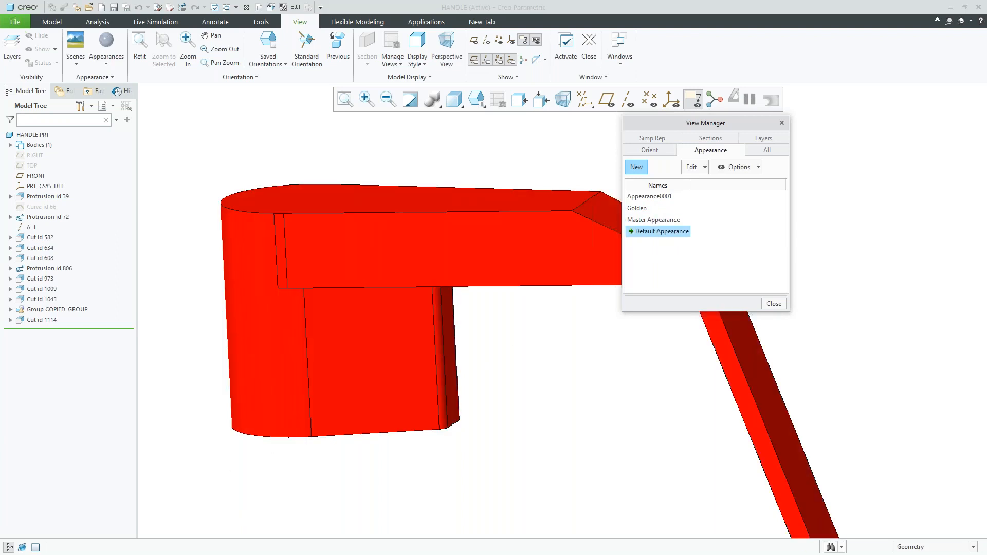
double_click(650, 221)
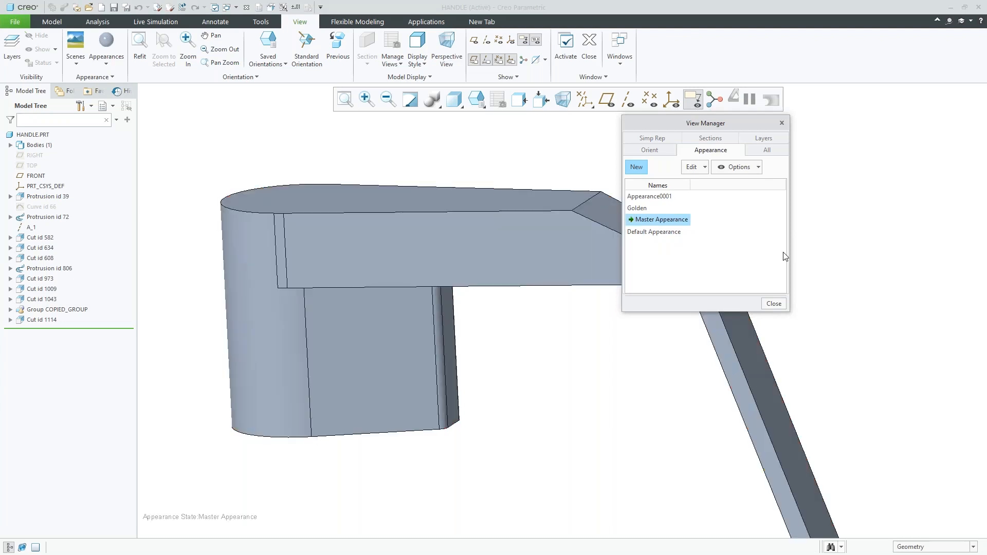
double_click(644, 231)
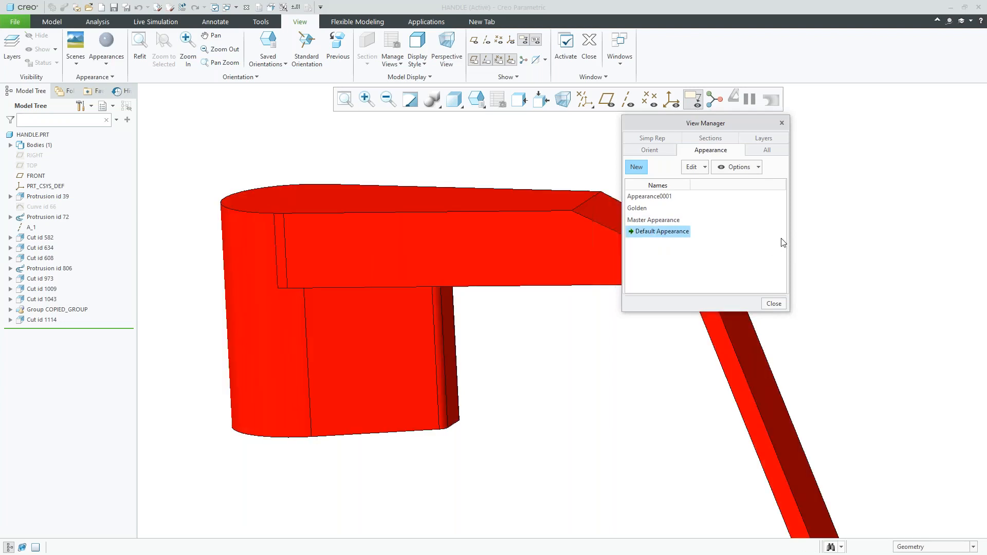
Step: Activate Master Appearance, Golden, Appearance0001 and Default Appearance in turn to check the colour each state holds
double_click(685, 220)
click(643, 207)
double_click(643, 207)
double_click(646, 198)
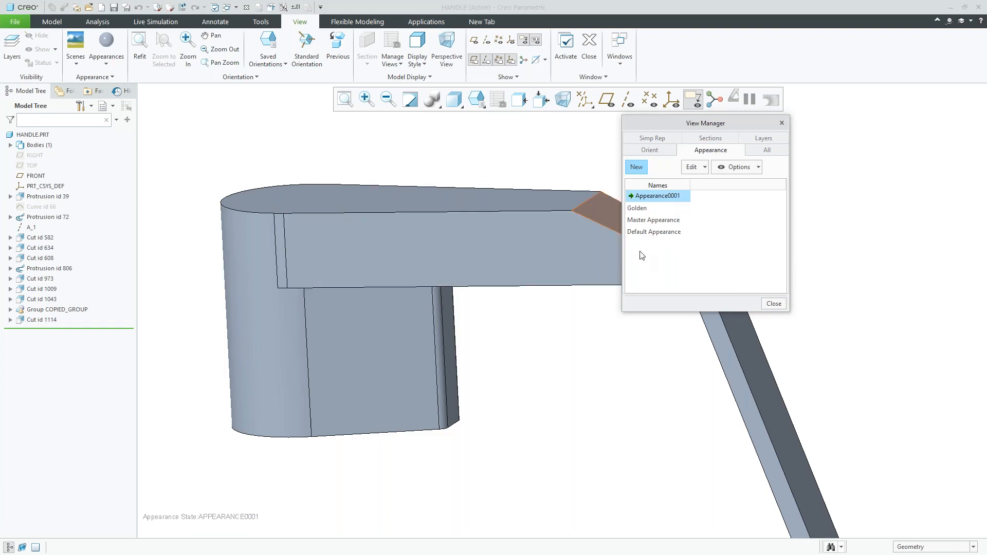
double_click(658, 232)
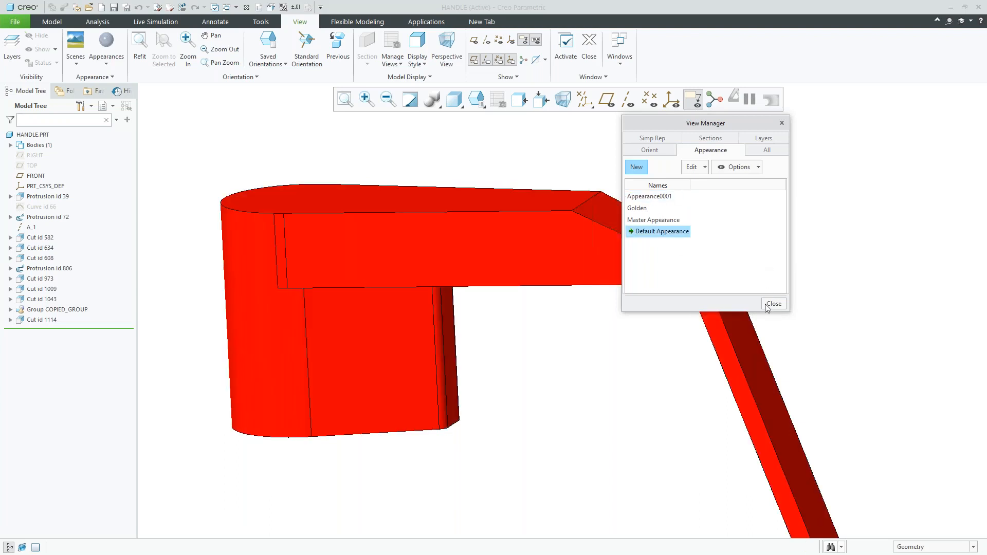
Step: Activate the Golden appearance state and close the View Manager
double_click(640, 210)
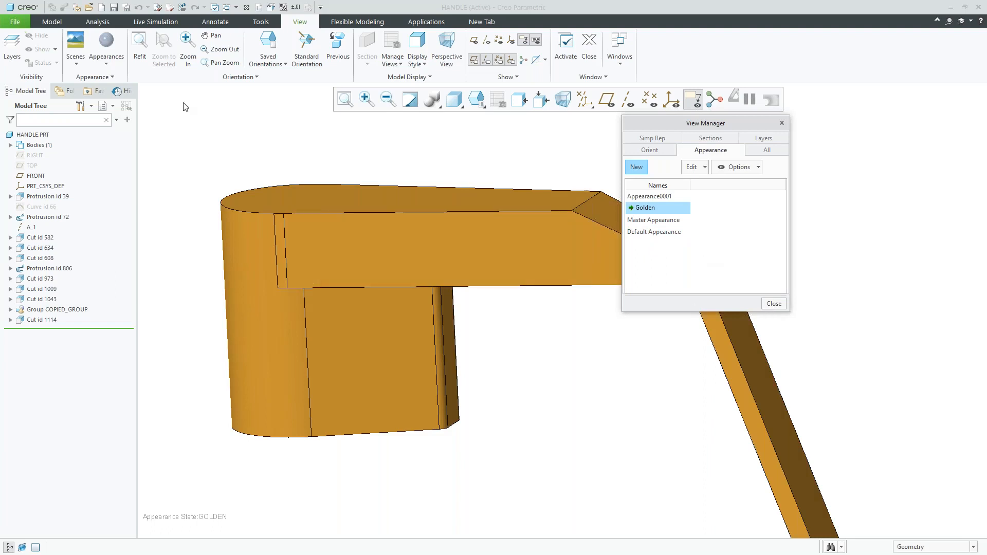
click(106, 62)
click(780, 306)
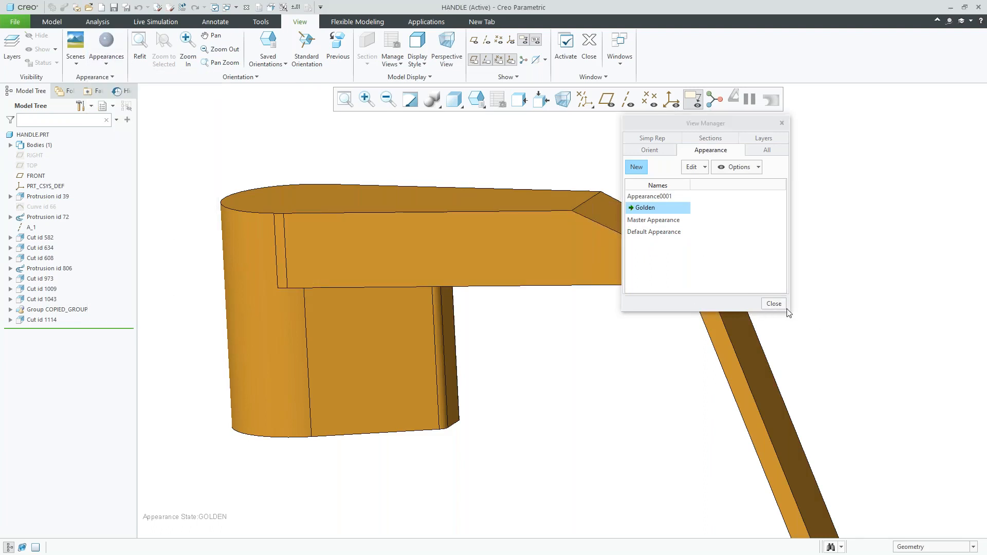
click(780, 307)
Step: Apply the dark red appearance from My Appearances to the large side surface of the handle's upper arm
click(106, 59)
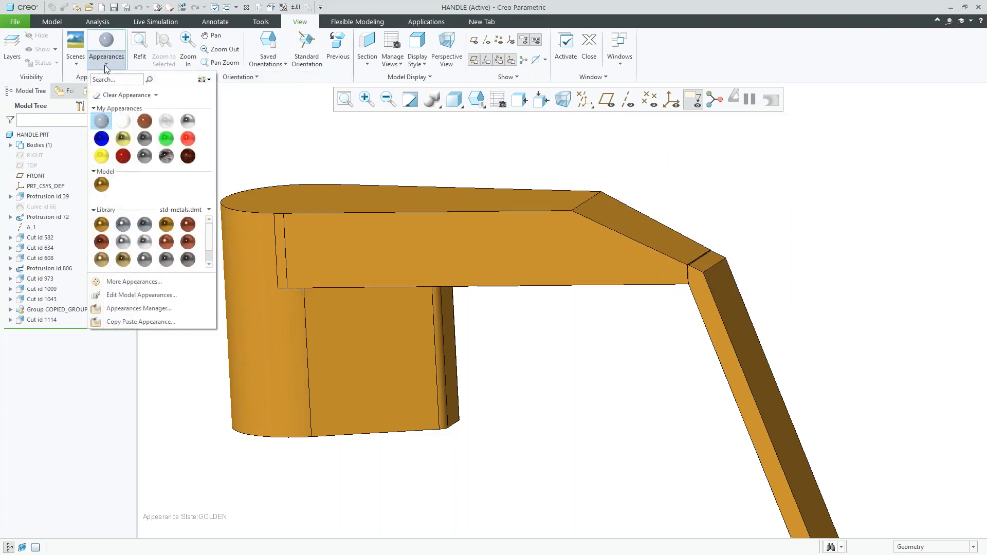
click(122, 156)
click(460, 254)
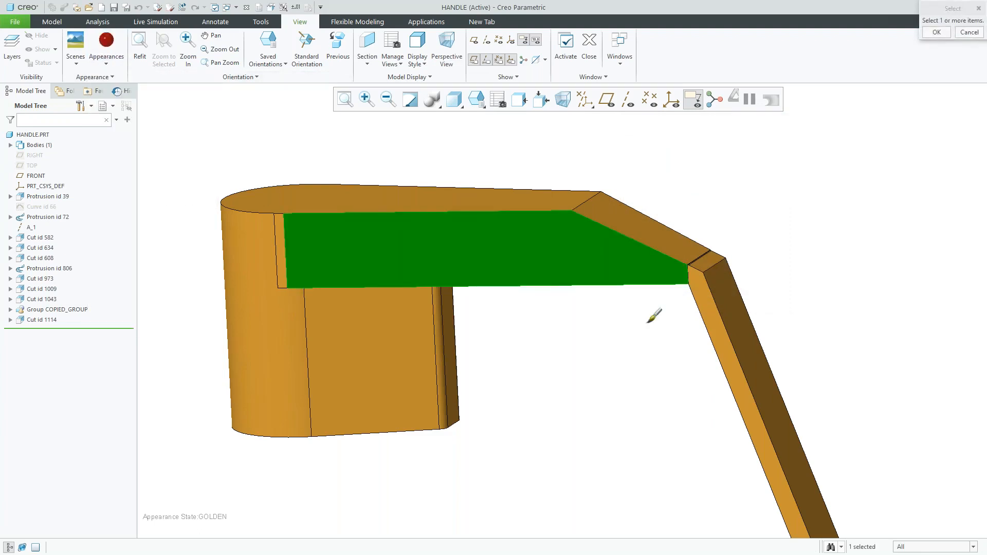
click(936, 32)
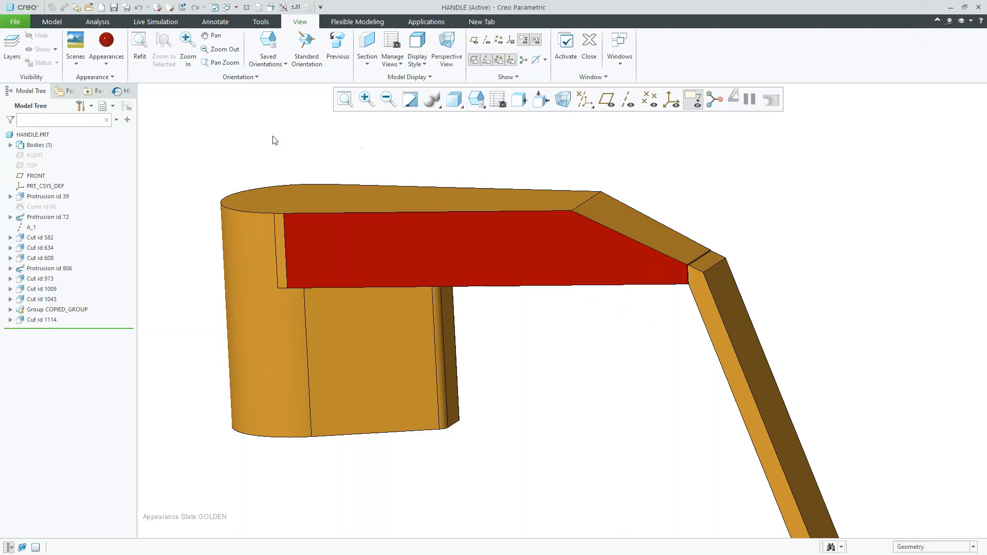
Step: Clear all active appearances from the handle in the Golden state, leaving the non-active states' appearances in place
click(115, 60)
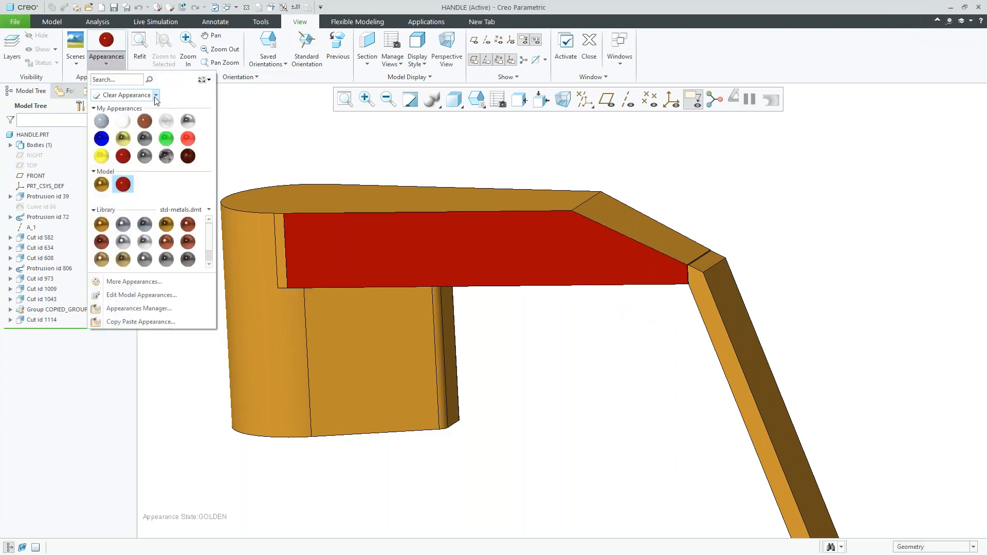
click(156, 96)
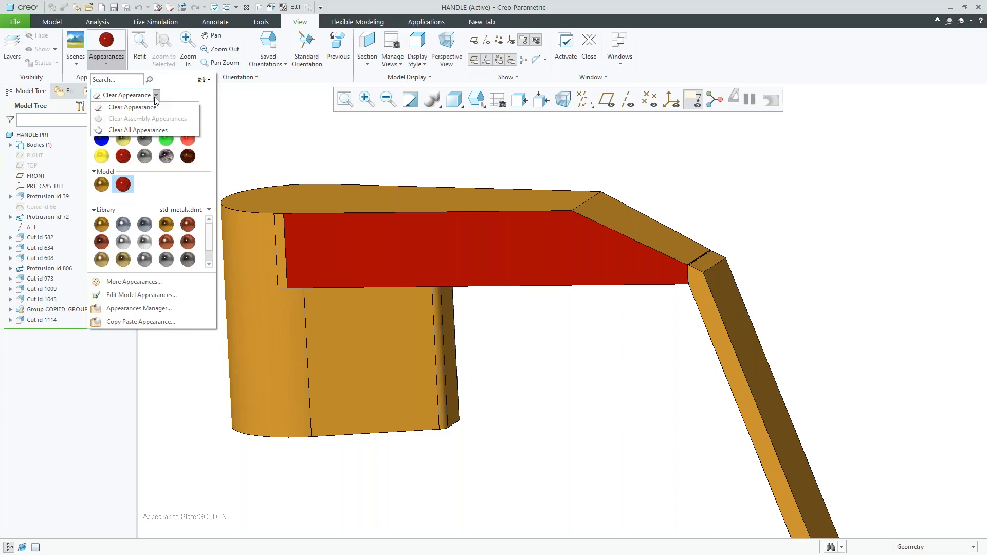
click(168, 130)
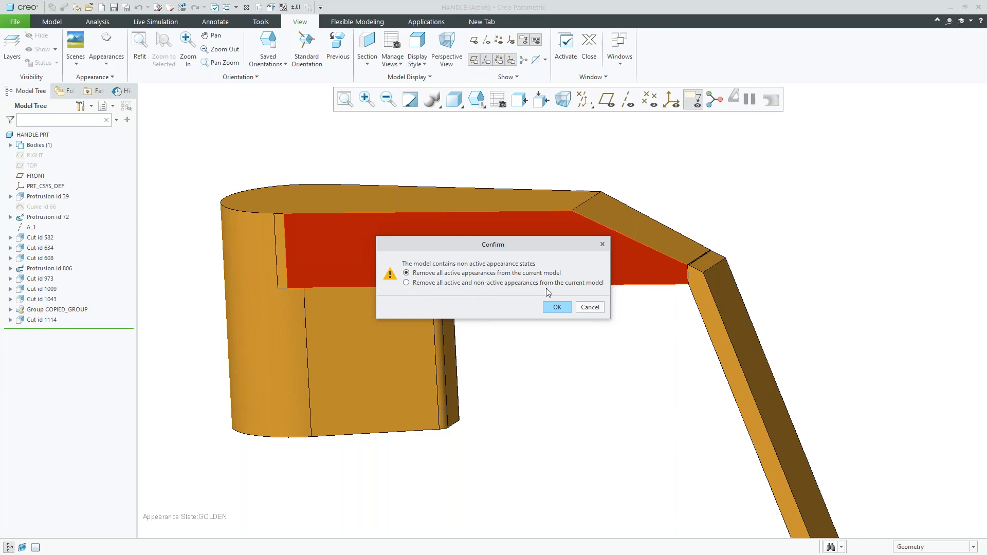
click(551, 307)
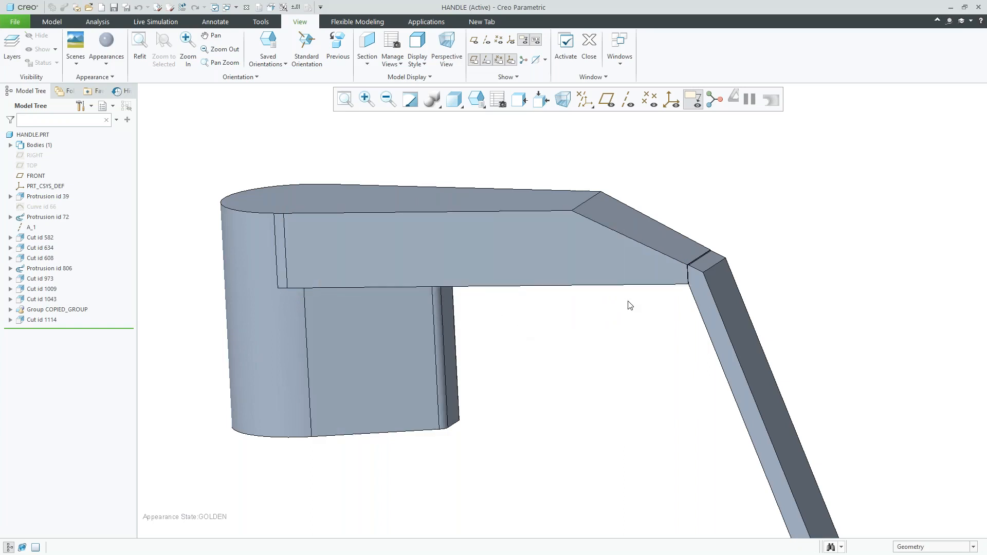
Step: Open the Appearances Manager and review the file options for the My Appearances palette
click(106, 58)
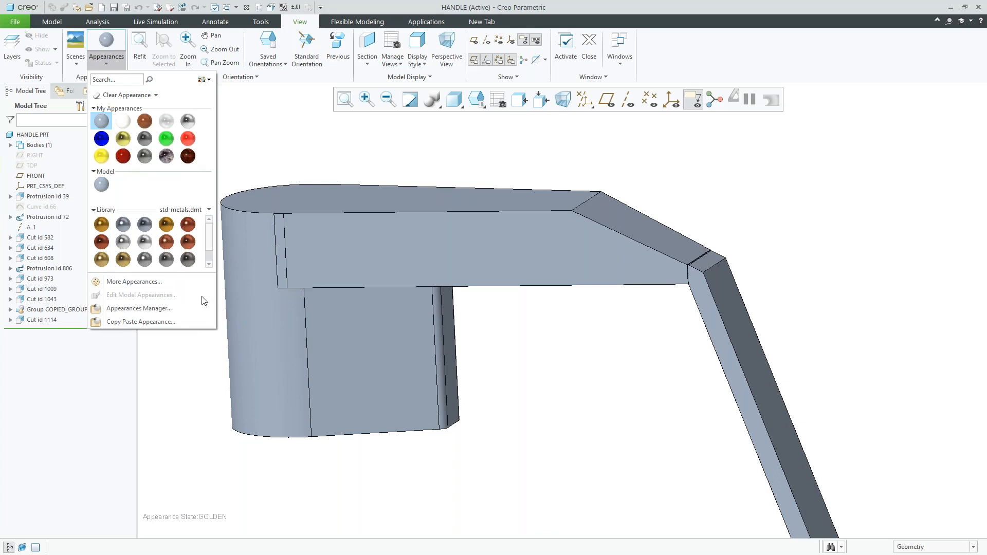
click(159, 310)
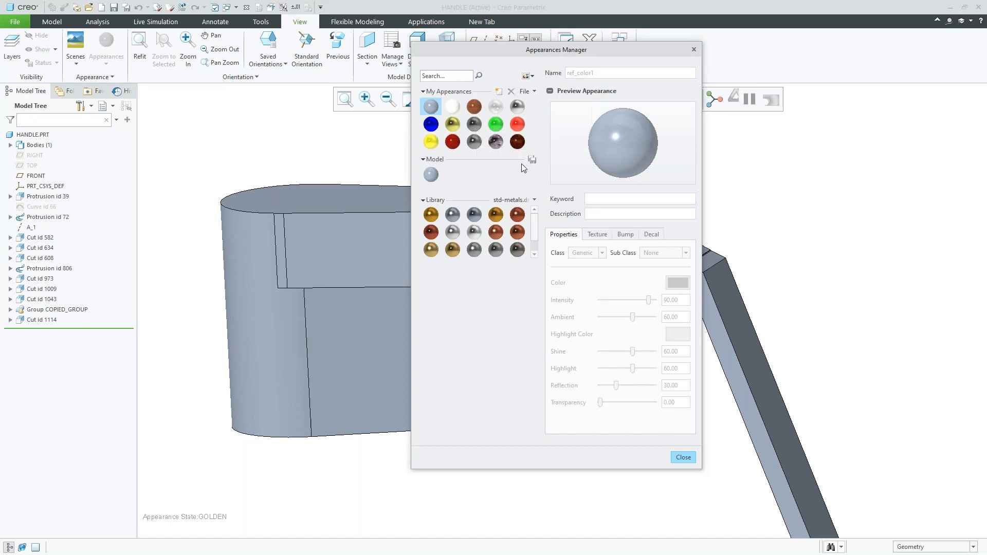
click(534, 93)
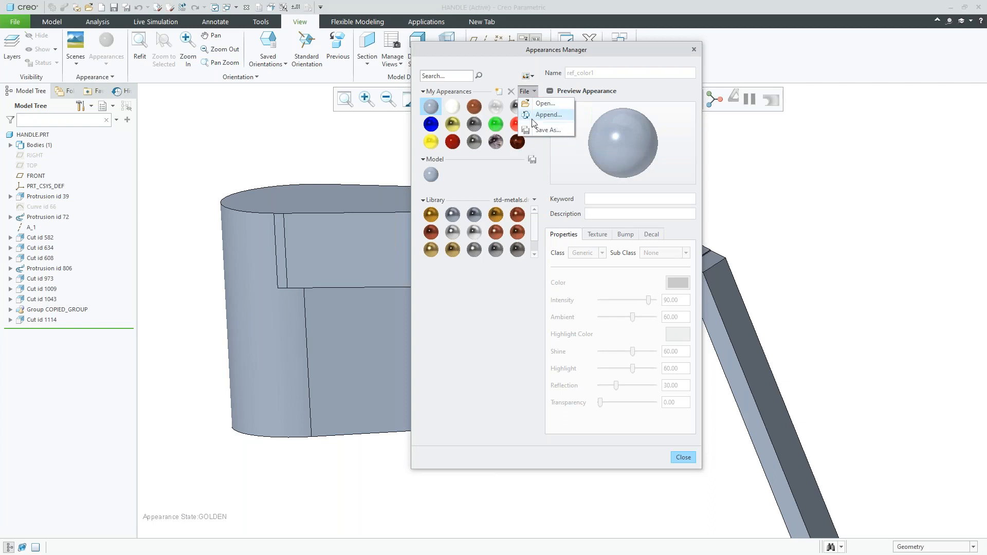
click(535, 92)
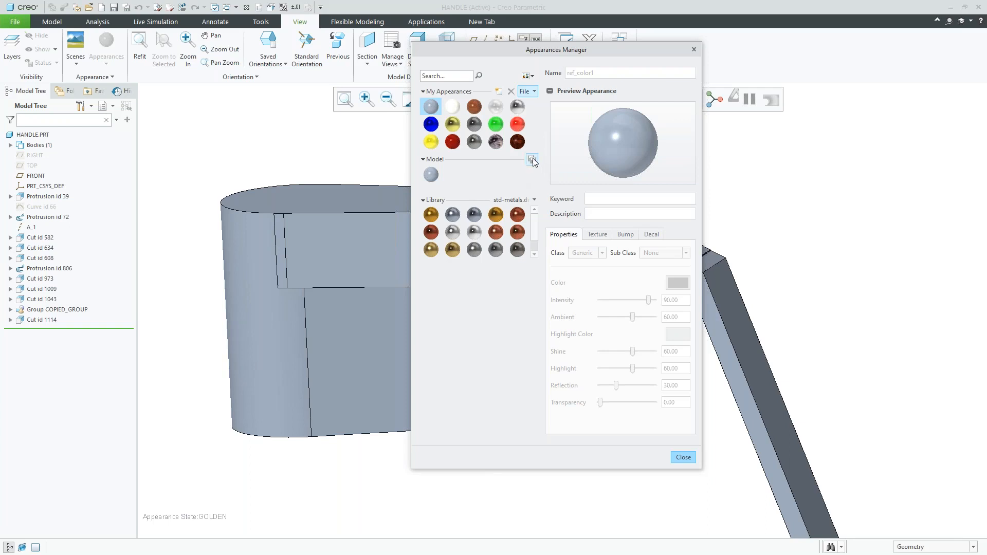
Step: Browse the Desktop folder for an appearance file to open in My Appearances, and cancel without opening one
click(530, 92)
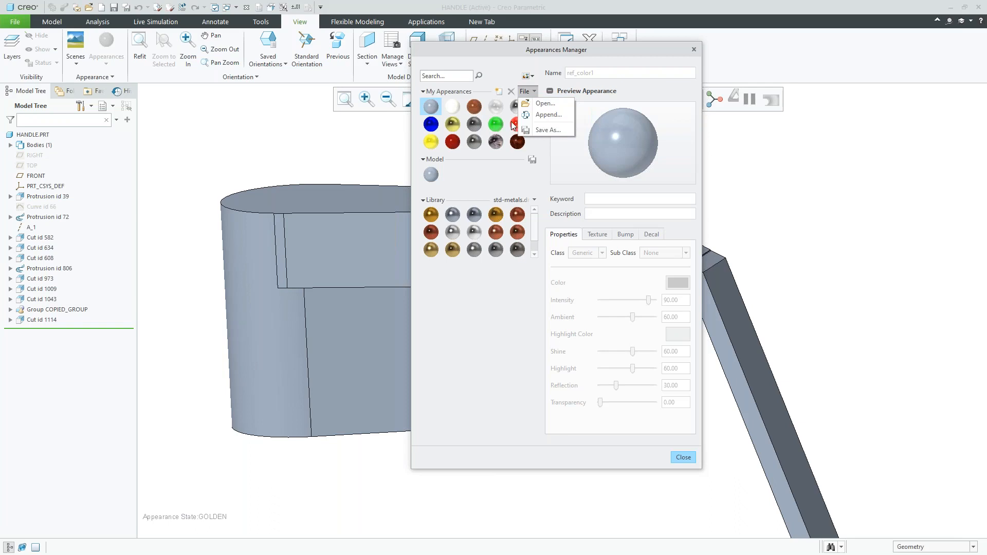
click(544, 104)
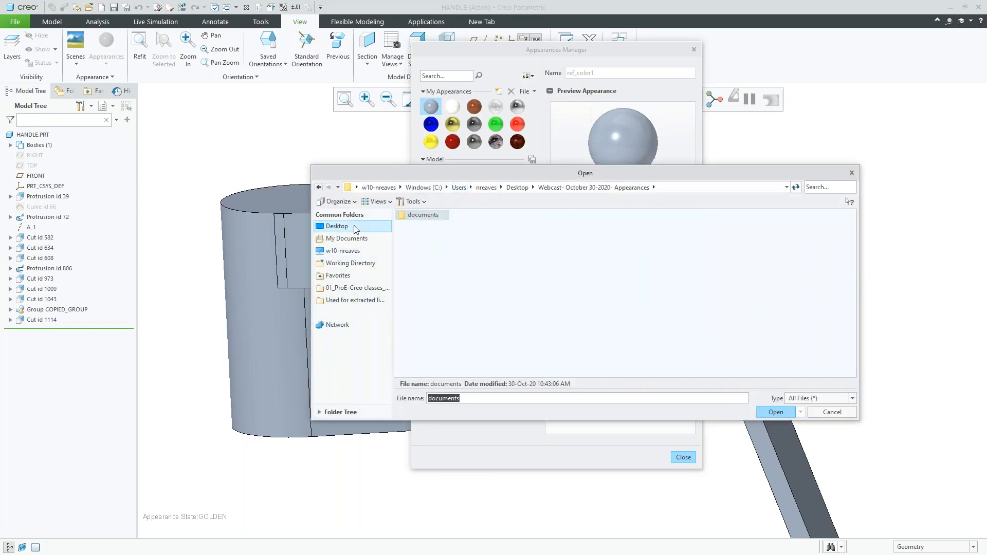
click(354, 229)
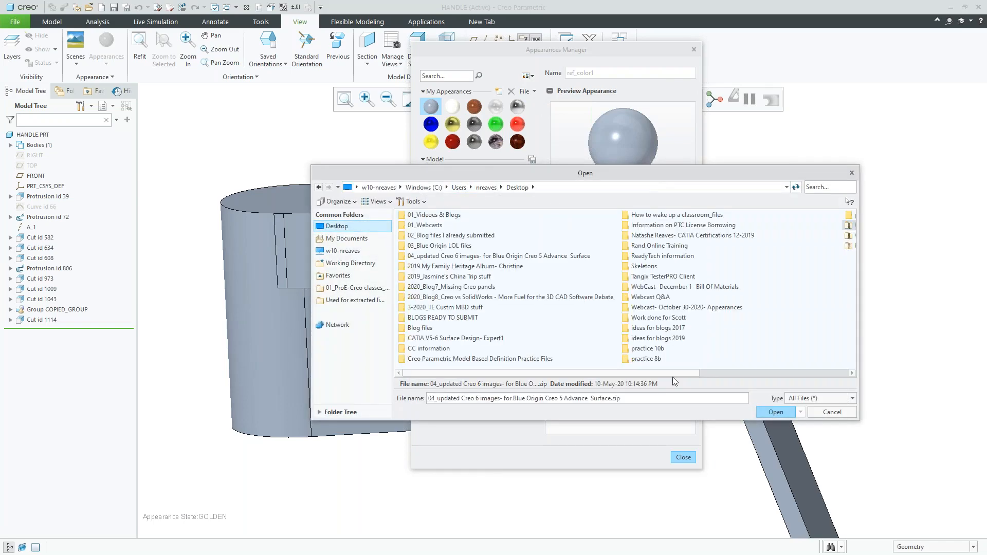
scroll(676, 376, down, 1)
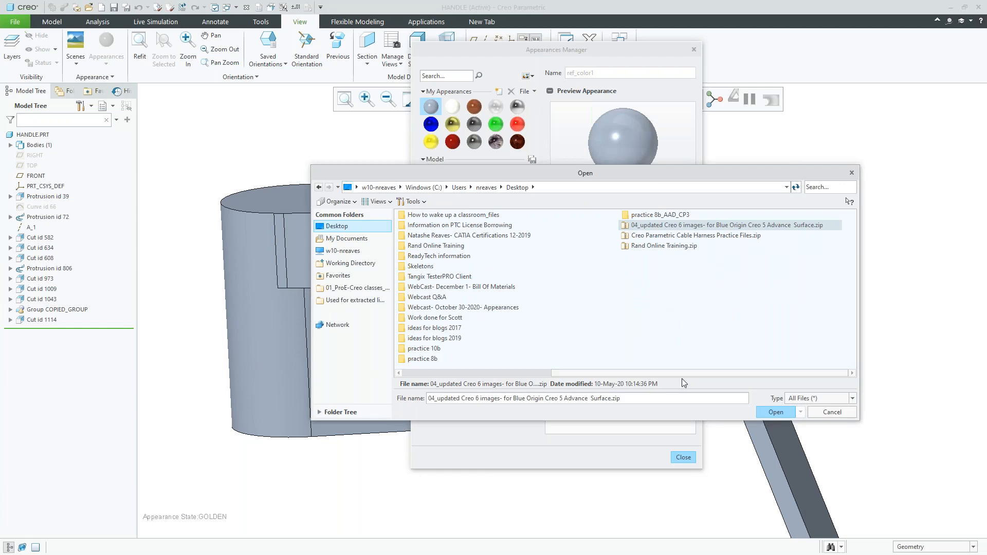
click(826, 412)
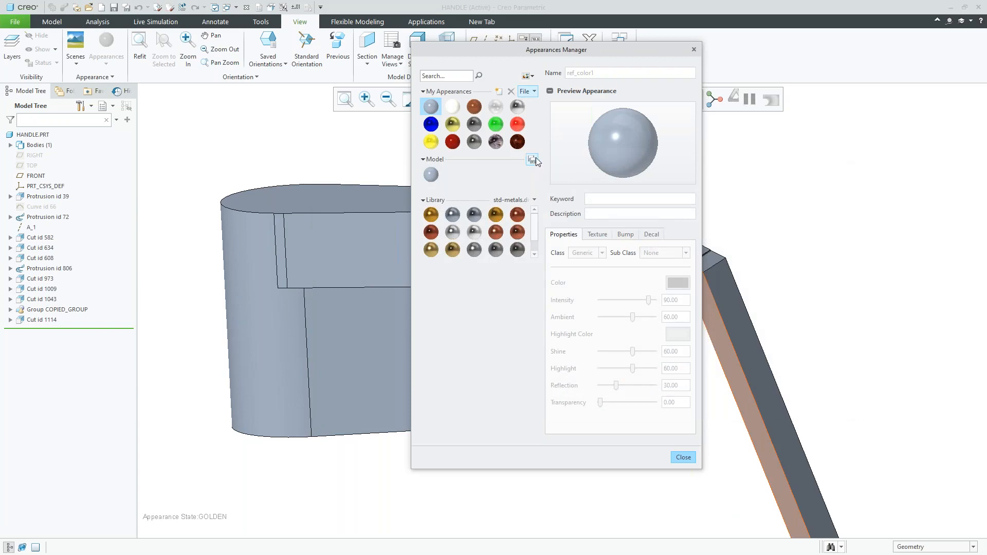
Step: Save the model's appearances on the Desktop as an appearance file named HANDLE, and check for HANDLE.dmt among the files available to open
click(533, 160)
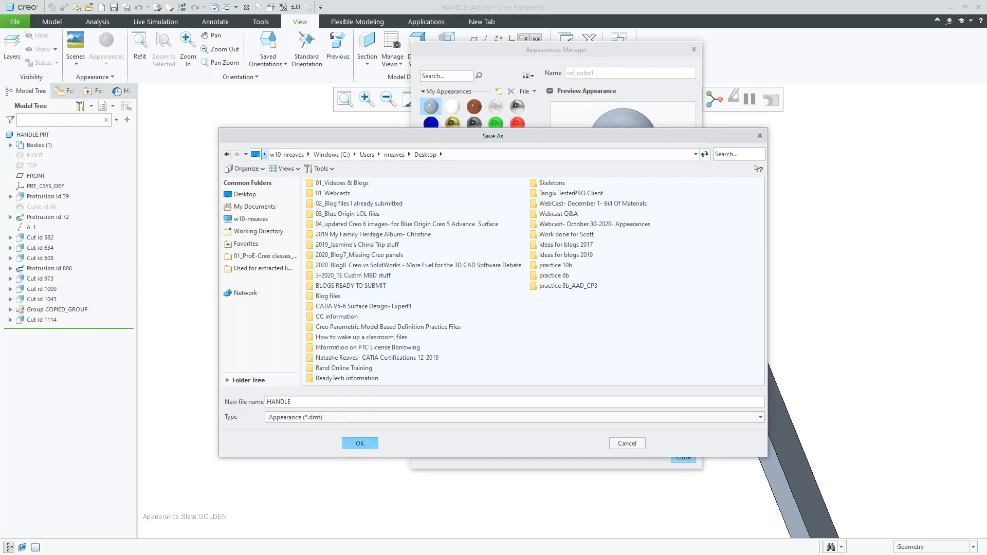
click(360, 444)
click(534, 91)
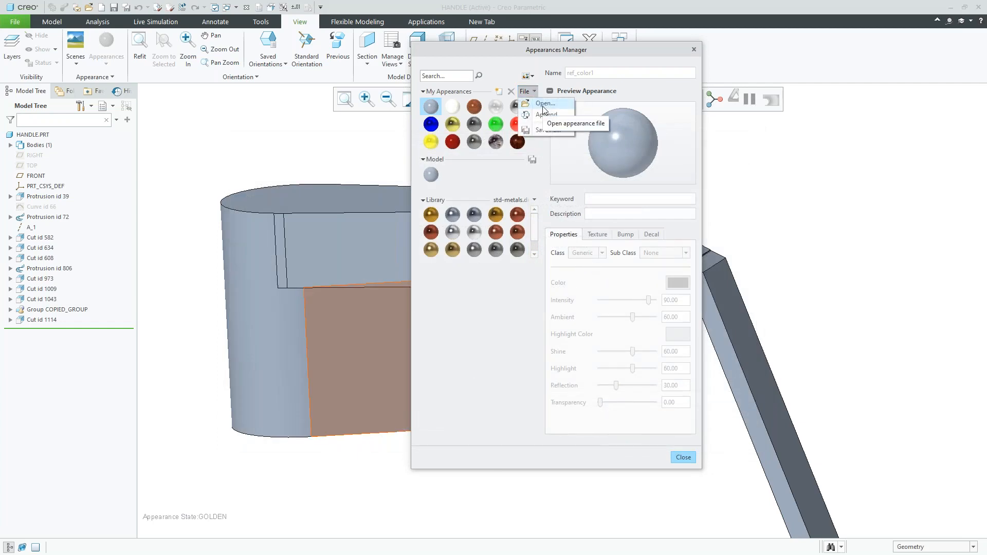
click(543, 104)
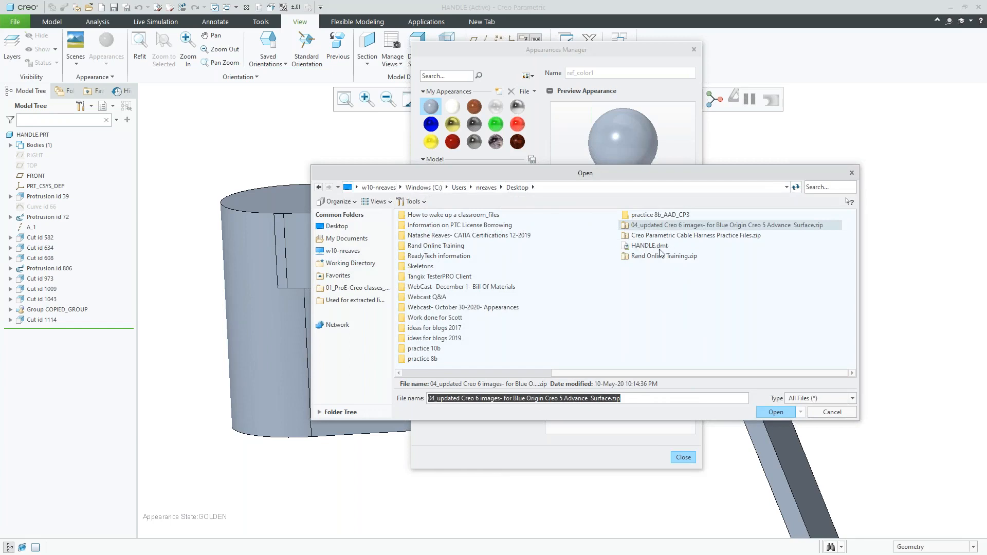
click(817, 413)
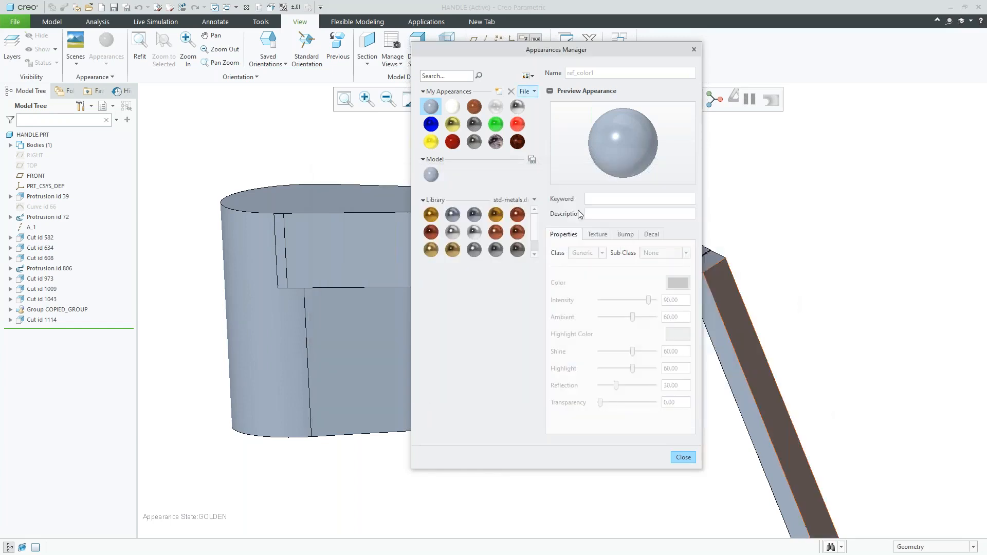
Step: Review the My Appearances file options and the appearance gallery commands, and close the Appearances Manager
click(531, 95)
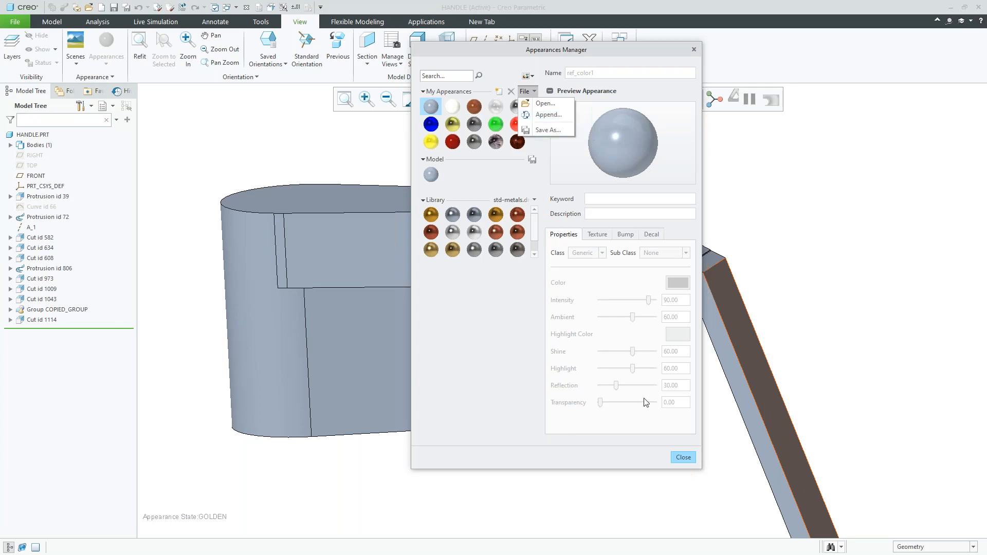
click(686, 461)
click(678, 457)
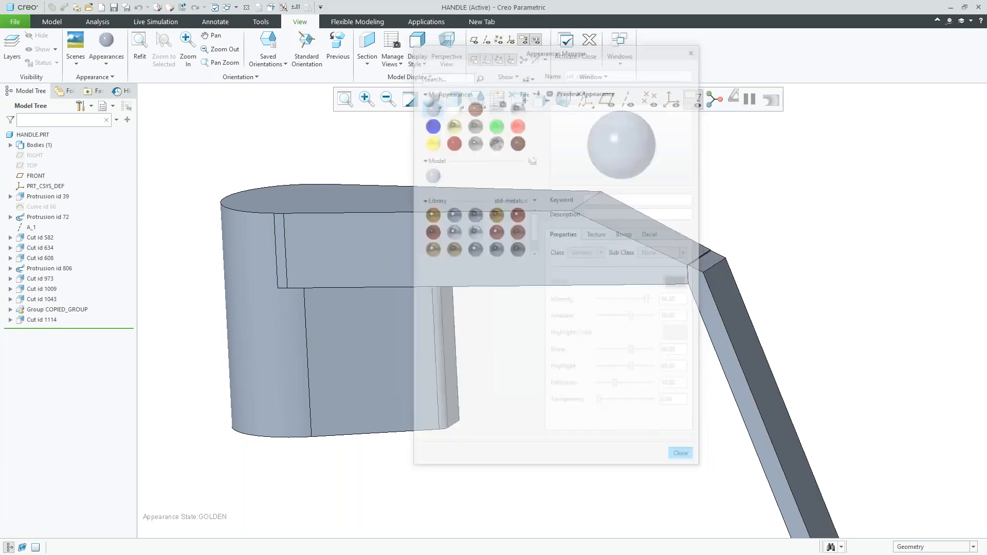
click(73, 77)
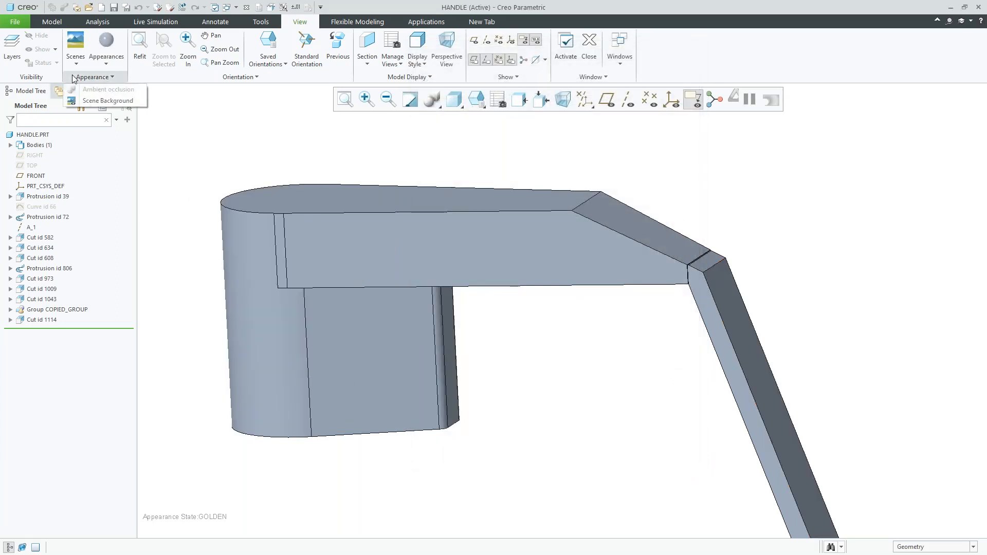
click(106, 58)
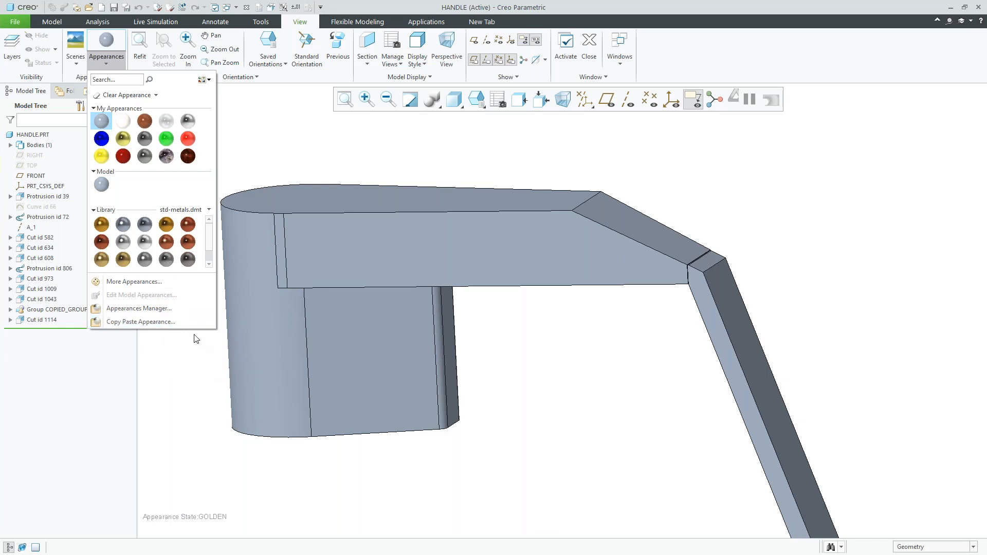
click(125, 309)
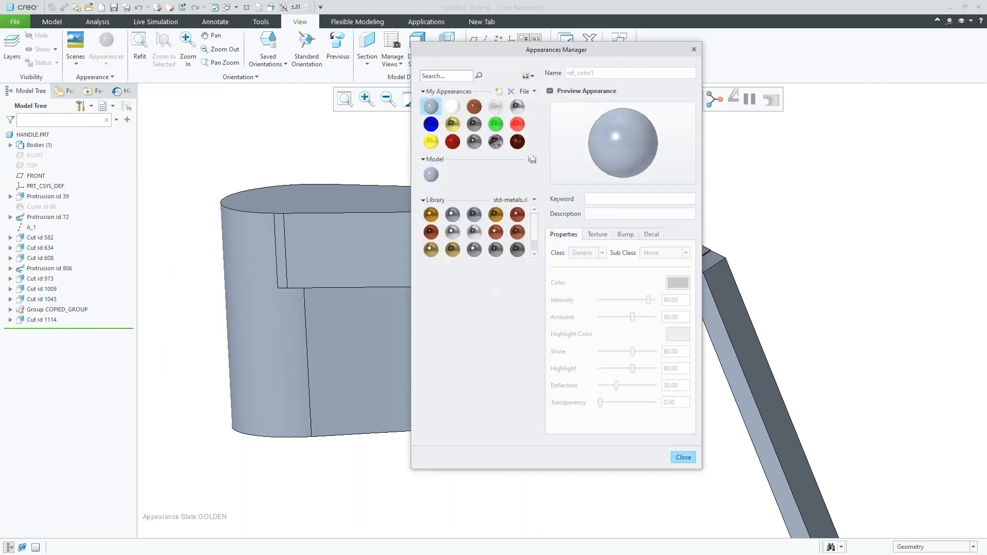
click(312, 321)
click(683, 457)
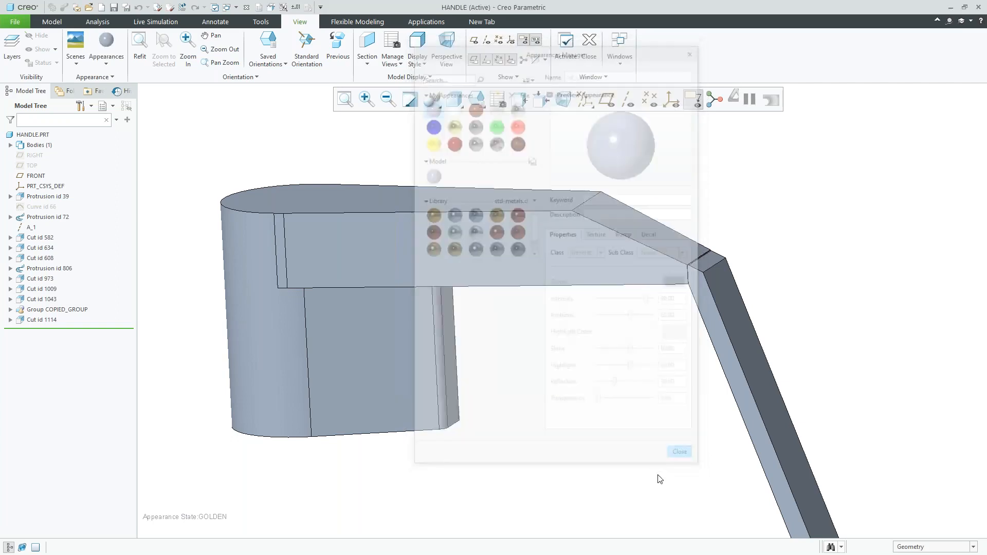
Step: Start a new appearance based on ref_color1 in the Appearance Editor and open its base color for editing with the color wheel shown
click(105, 62)
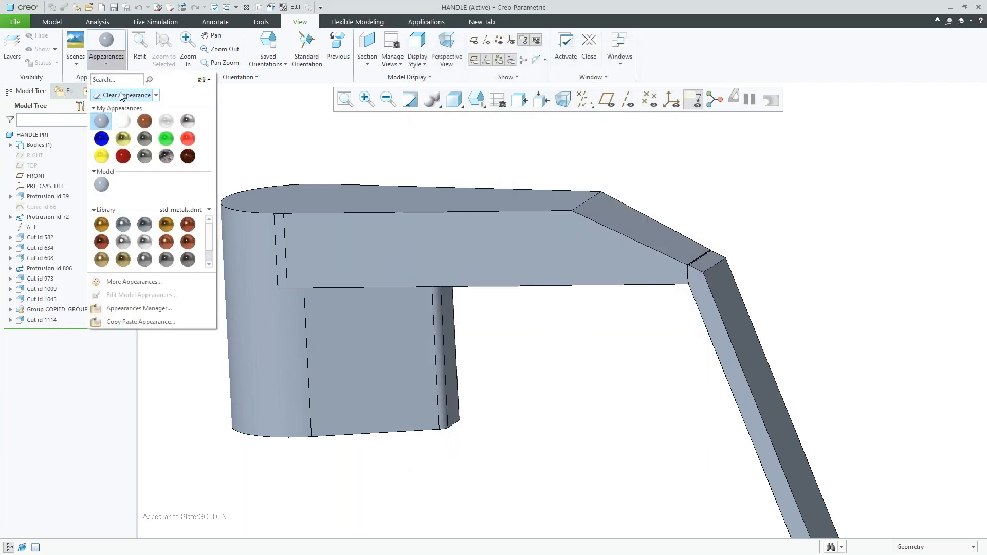
click(134, 282)
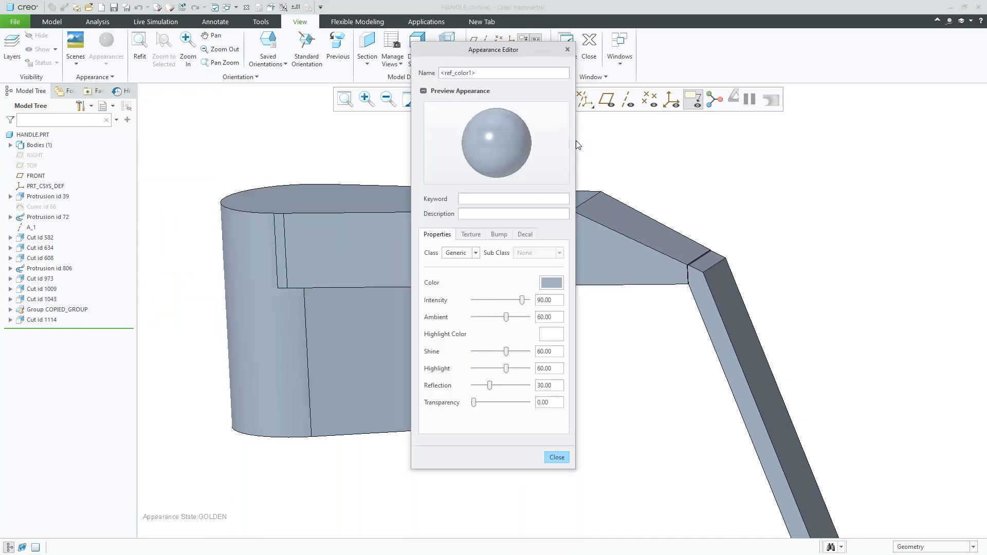
drag(576, 140, 639, 135)
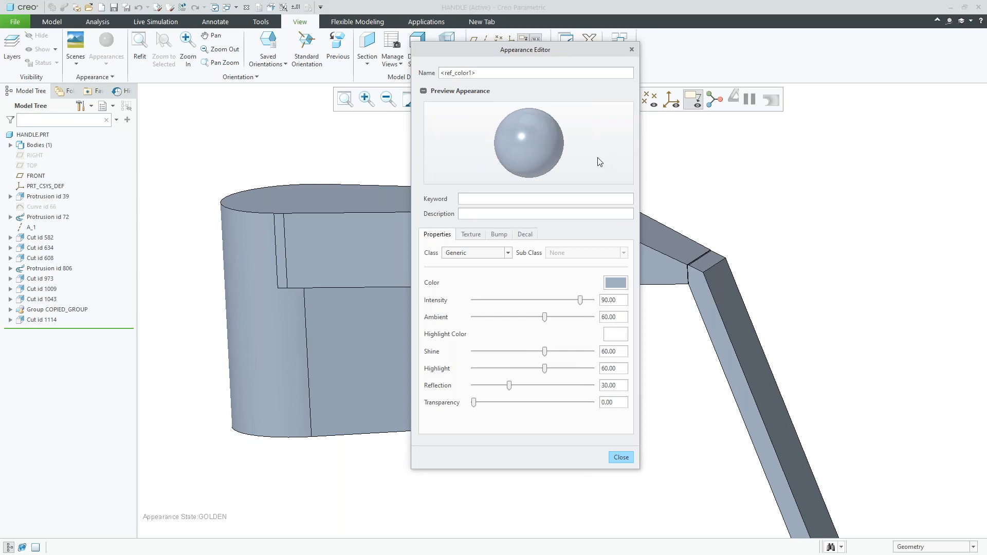
click(470, 74)
text(1)
click(617, 282)
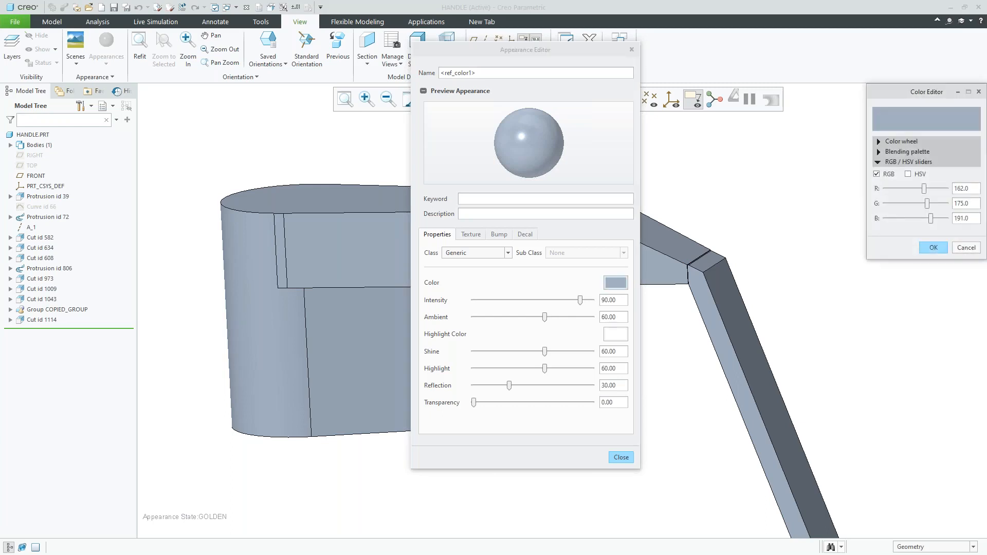
drag(895, 88, 679, 99)
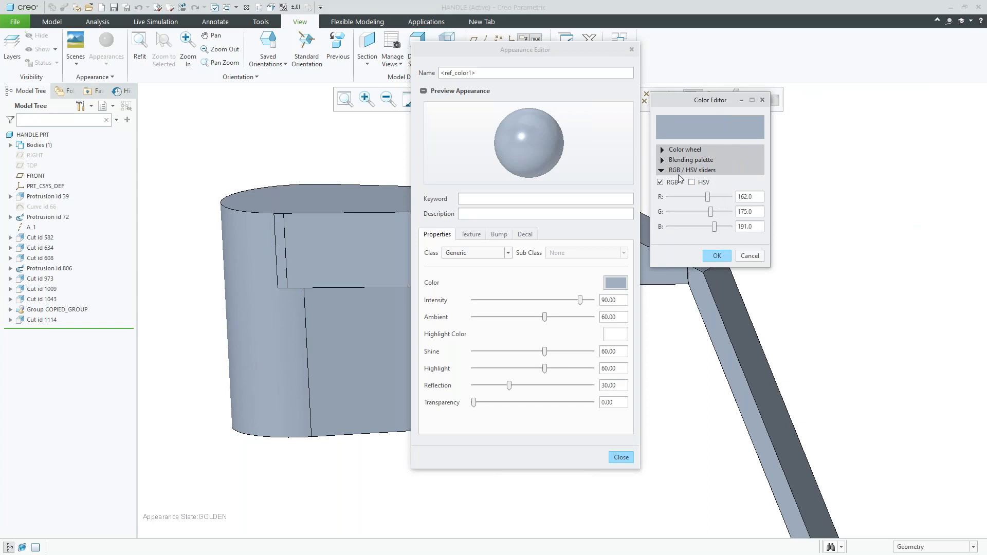
click(663, 150)
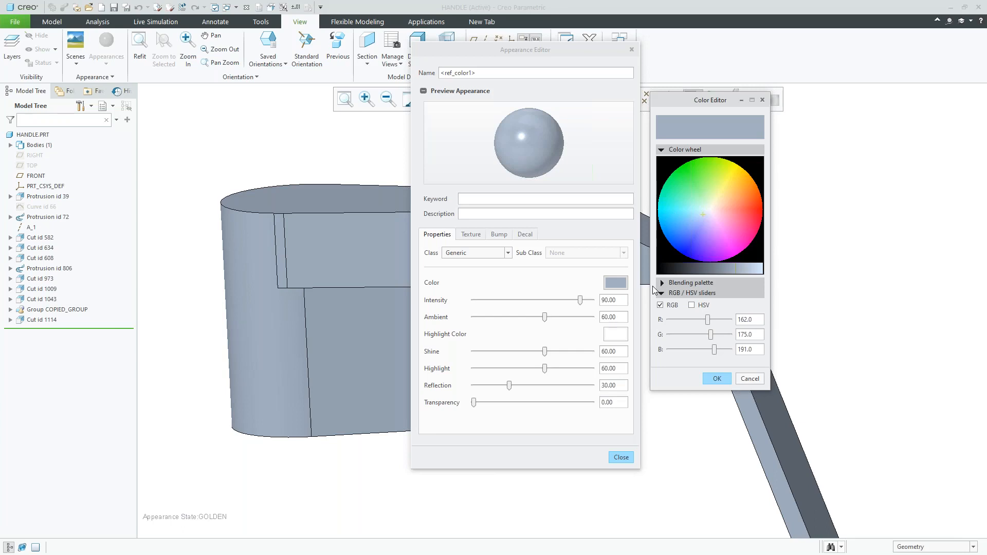
Step: Try pink, yellow, blue, salmon and green shades on the color wheel for the new appearance, ending on a light orange-brown
drag(704, 215, 726, 227)
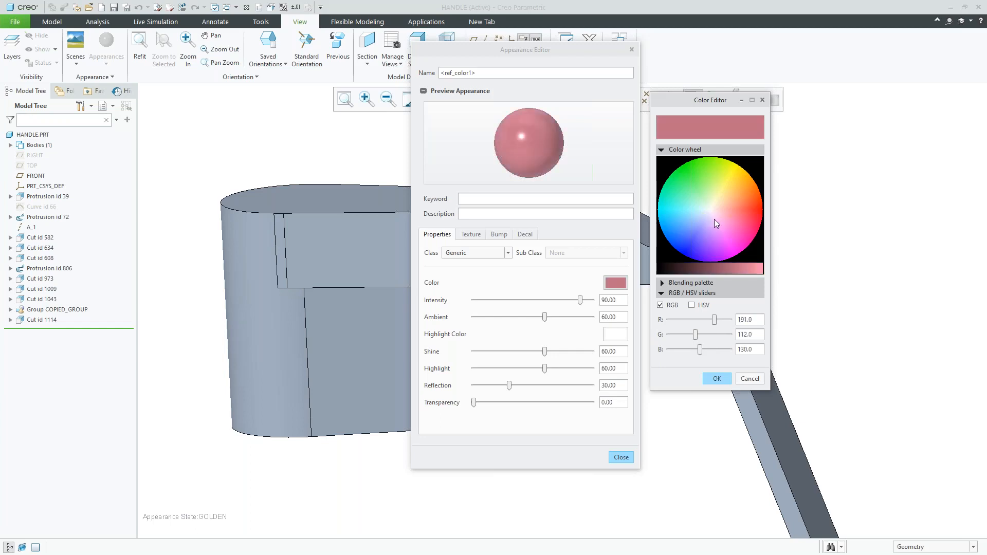
click(734, 200)
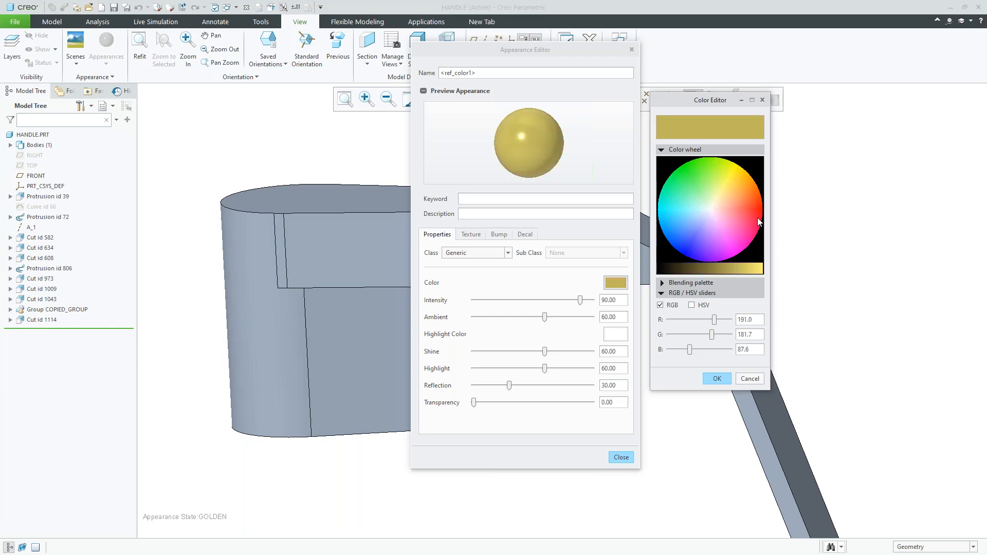
click(689, 177)
click(692, 225)
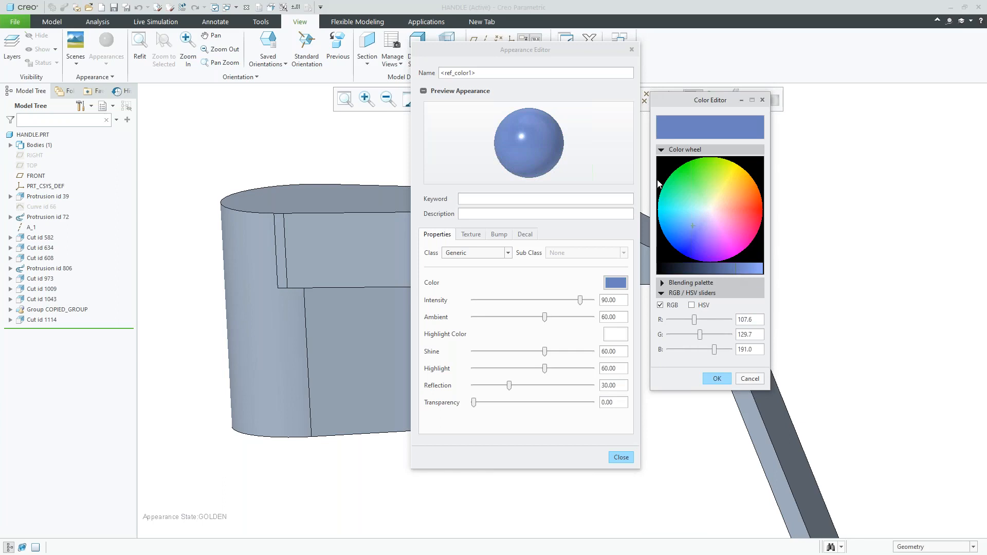
click(719, 217)
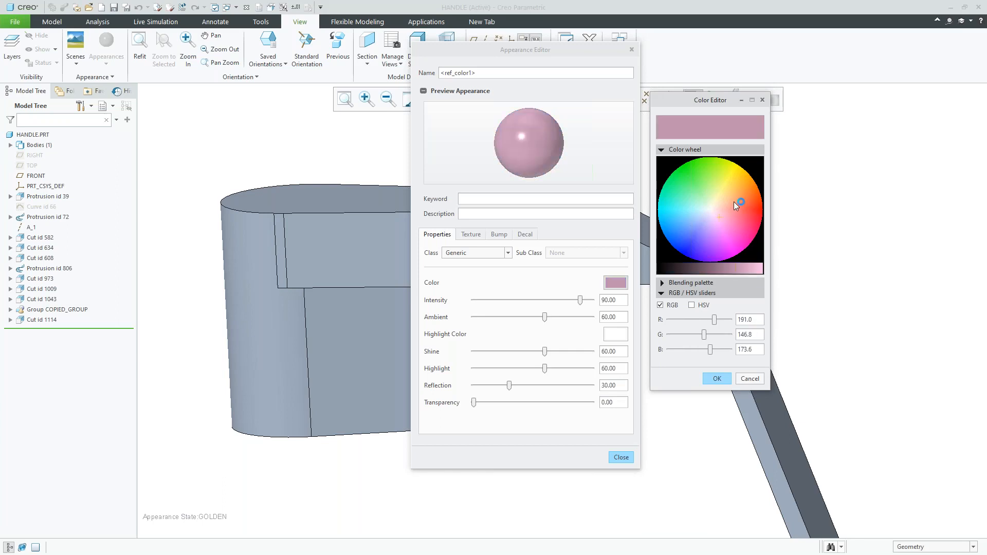
click(732, 205)
click(730, 208)
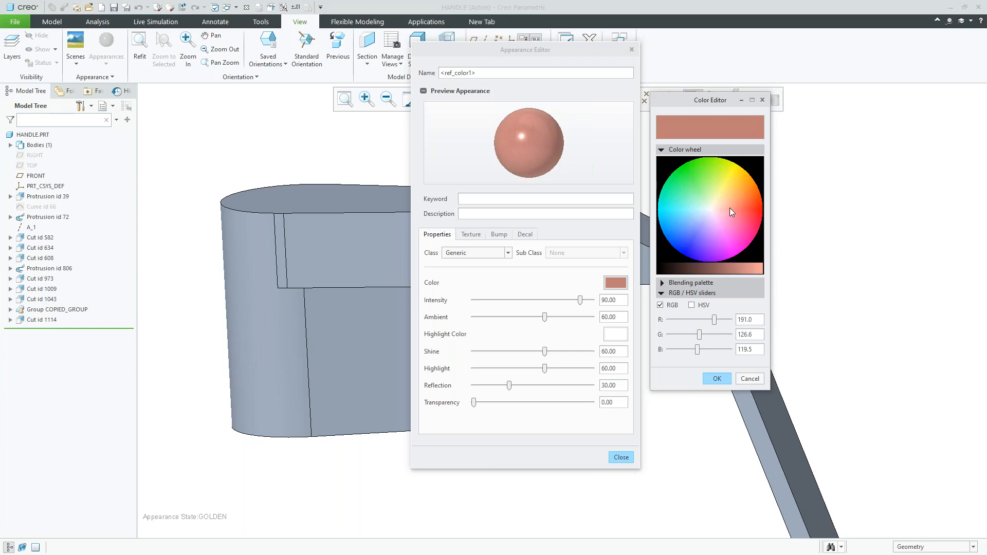
click(710, 187)
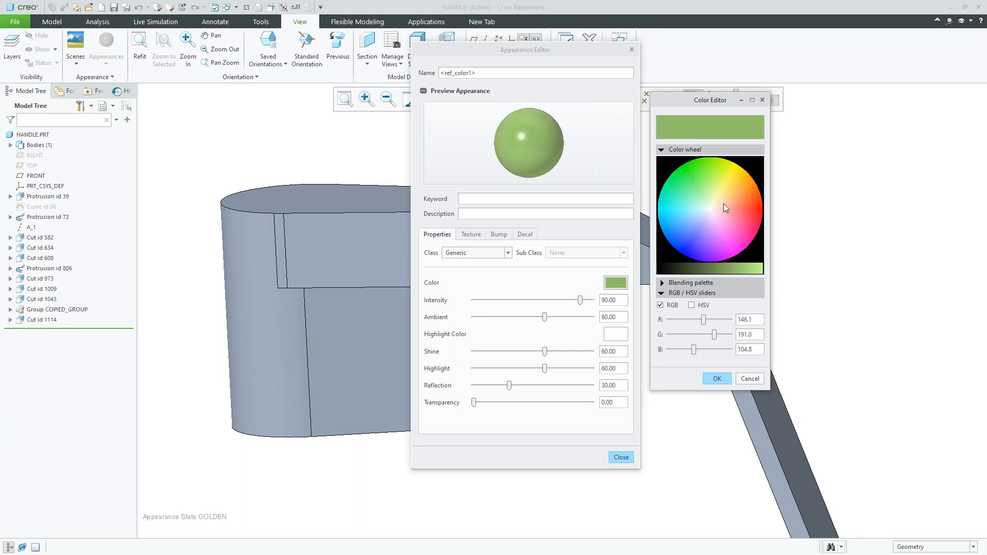
click(695, 180)
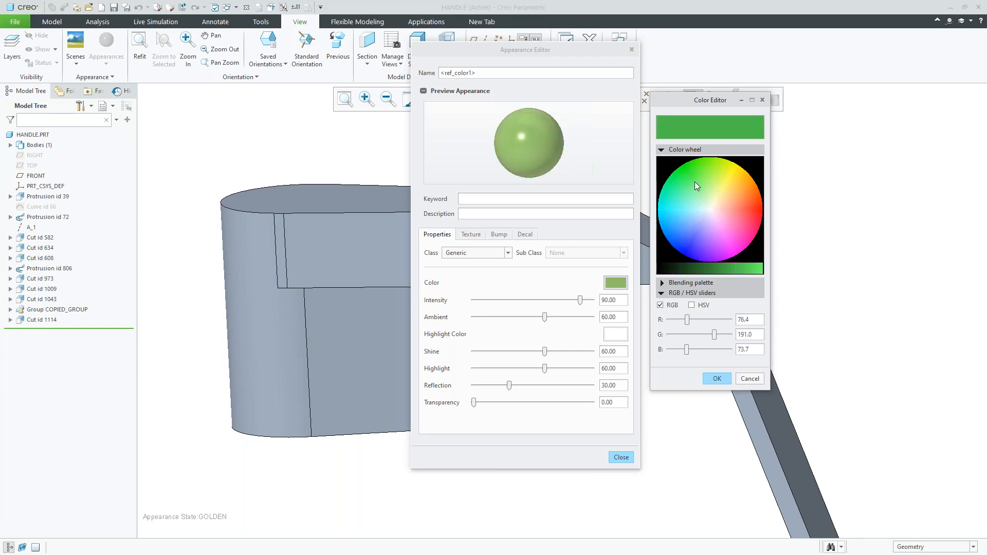
click(730, 201)
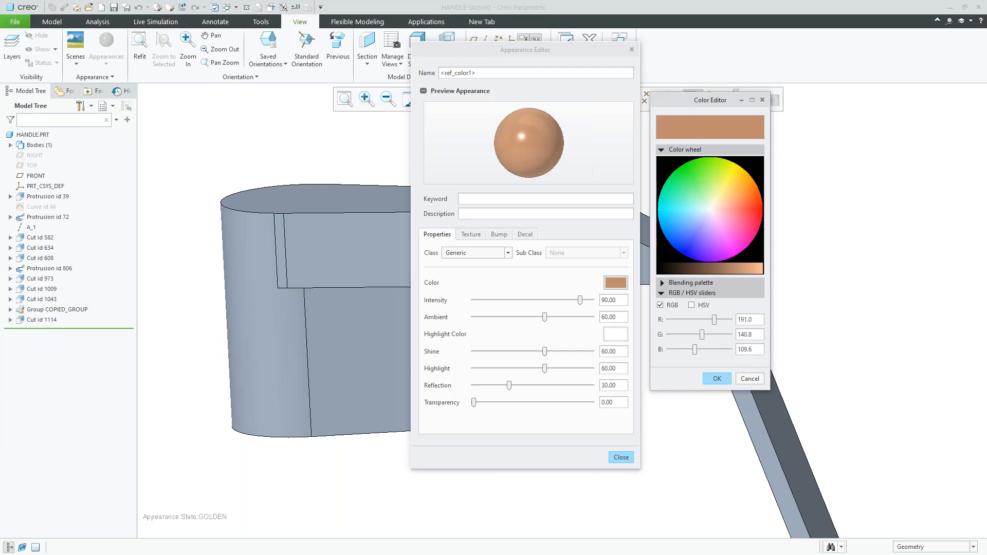
Step: Set the appearance color's red, green and blue values to 50 each
click(758, 320)
double_click(758, 321)
text(50)
key(Tab)
text(50)
key(Tab)
text(50)
double_click(752, 335)
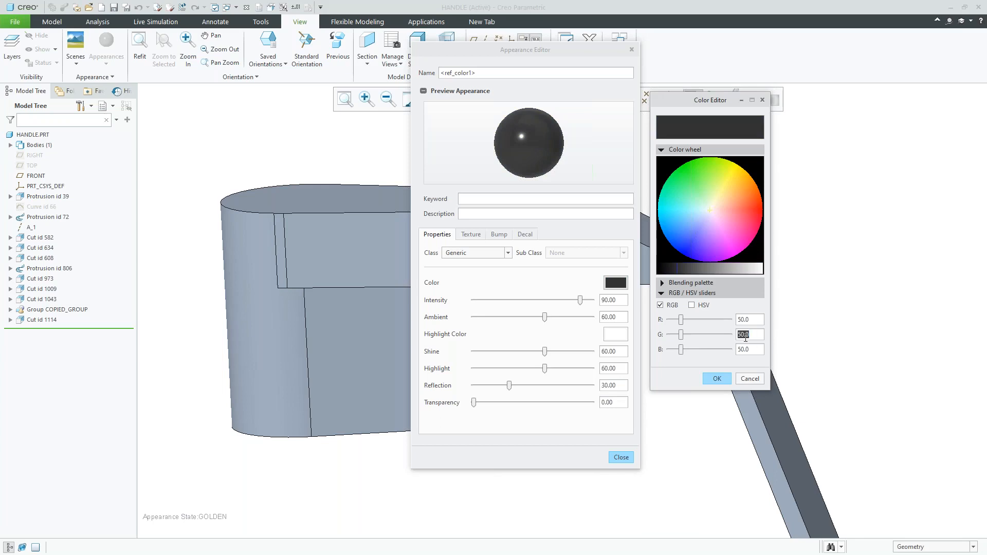
Step: Adjust the RGB sliders to an olive green of about R 155.5, G 168.3 and B 94.3
drag(683, 318, 692, 345)
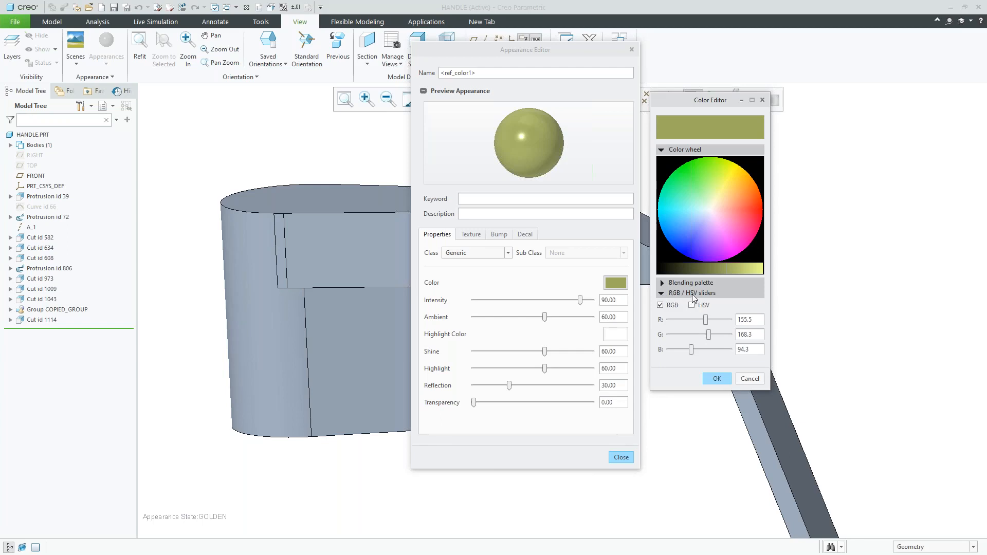
click(662, 293)
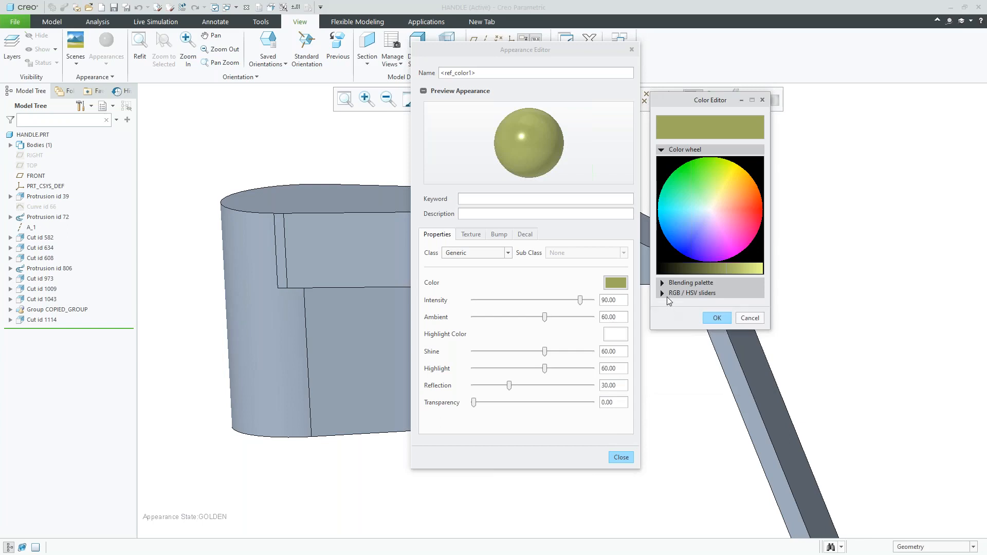
click(661, 293)
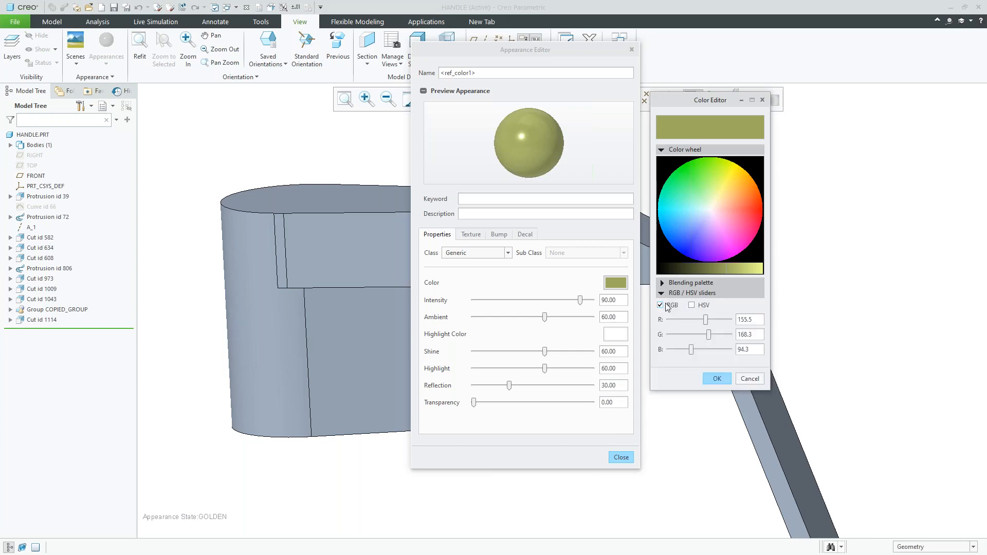
Step: Show the HSV sliders, set the hue to about 219.6 and the saturation to about 39 for a medium blue, and accept the color
click(691, 306)
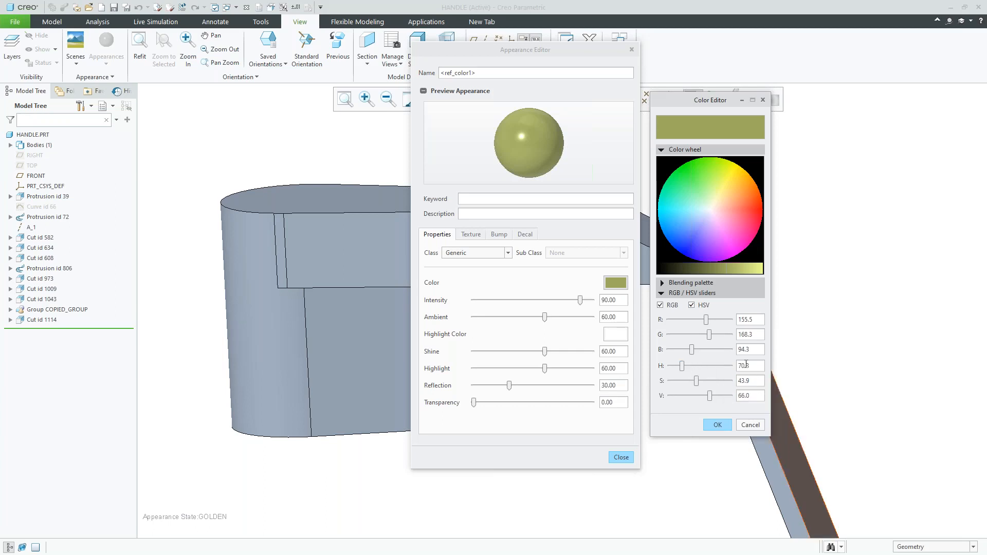
drag(680, 365, 697, 366)
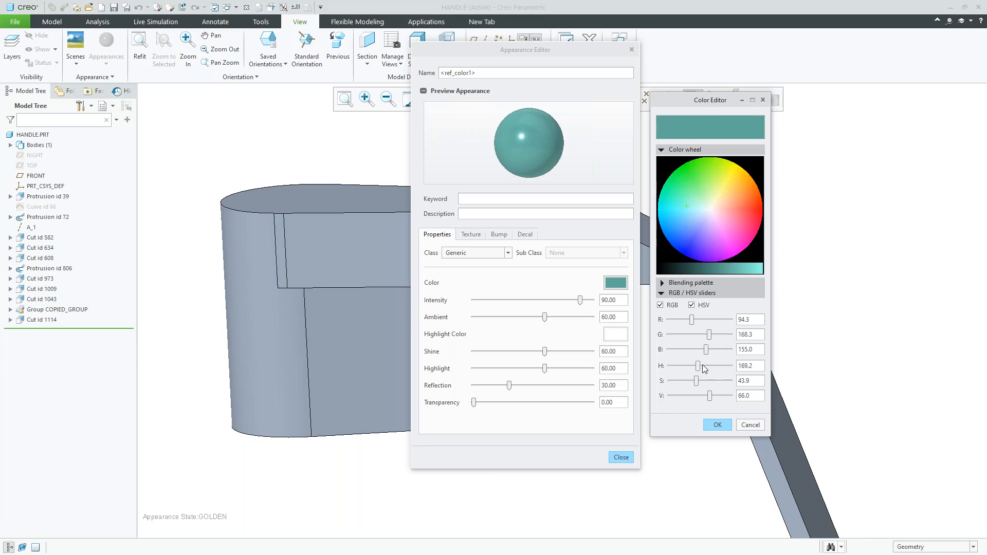
mouse_move(697, 380)
mouse_down()
mouse_move(710, 384)
mouse_move(693, 381)
mouse_move(687, 362)
mouse_move(707, 372)
mouse_up()
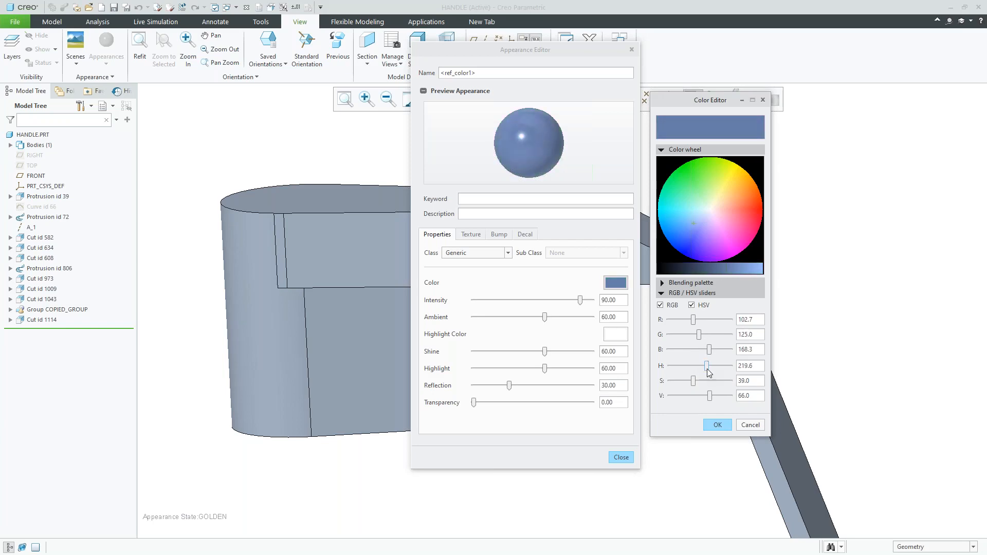
click(717, 425)
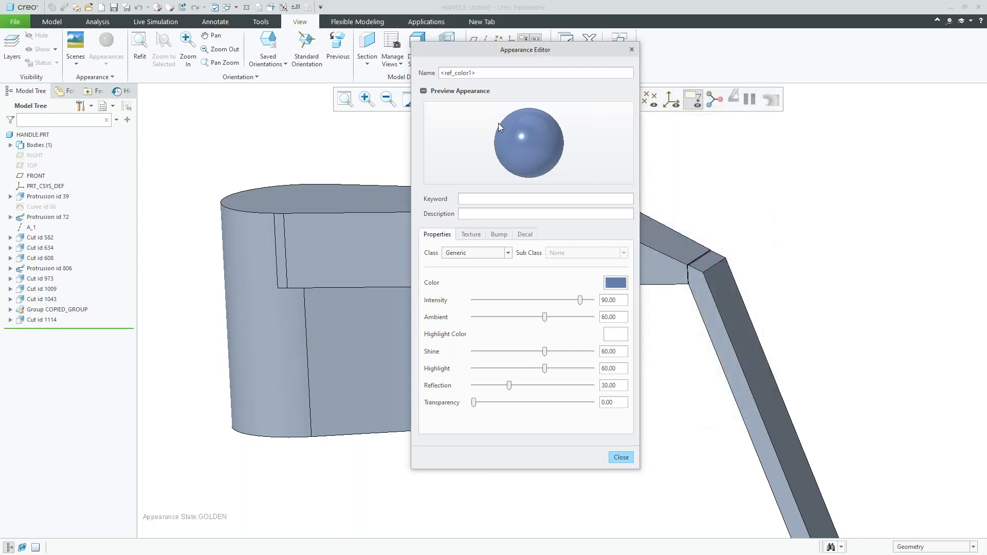
Step: Look through the texture, bump and decal settings of the new appearance and return to its general properties
click(470, 237)
click(498, 239)
click(519, 240)
click(438, 237)
Step: Close the Appearance Editor and apply the new blue appearance to the whole HANDLE.PRT part
click(620, 457)
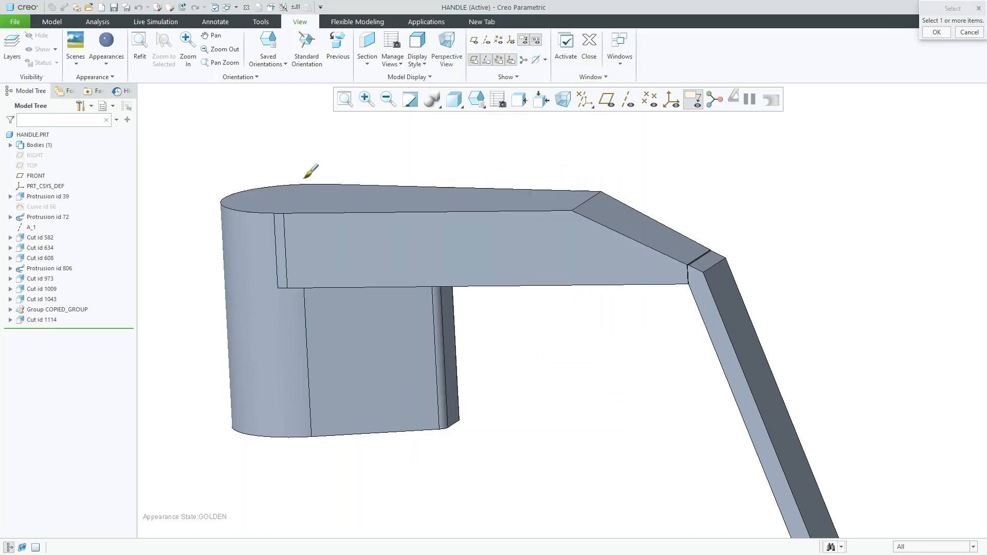
click(34, 135)
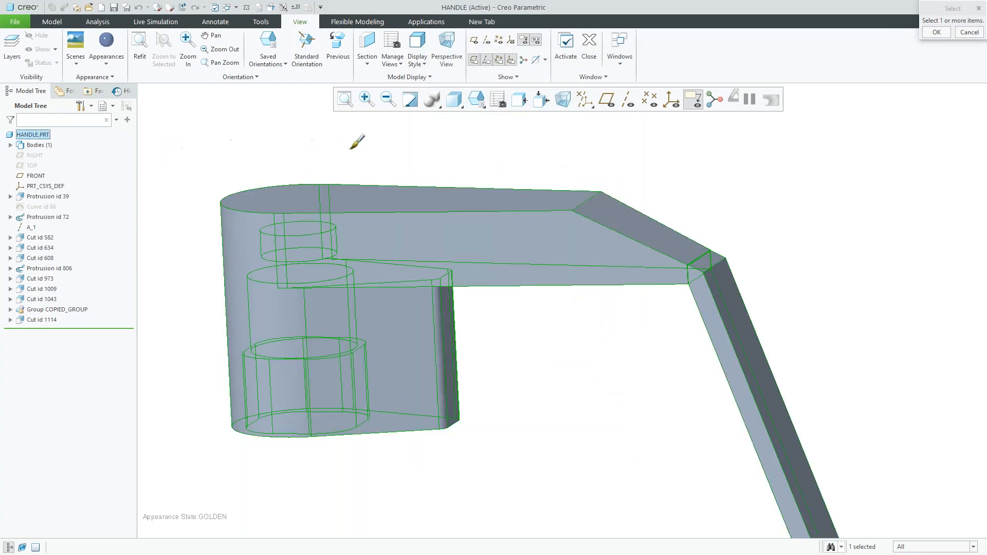
click(936, 34)
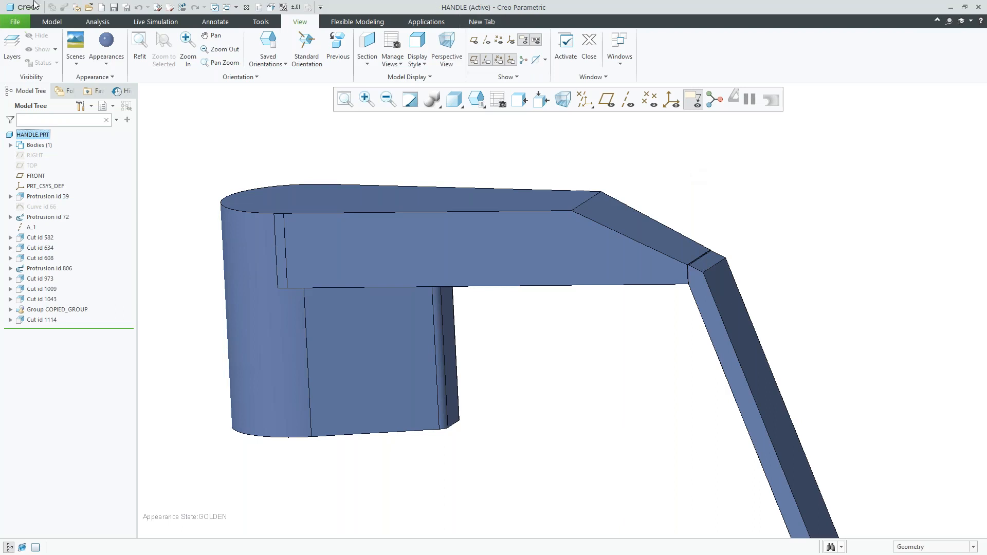
Step: Open the Configuration Editor in the program options and start adding an option named pro_colormap_path
click(15, 22)
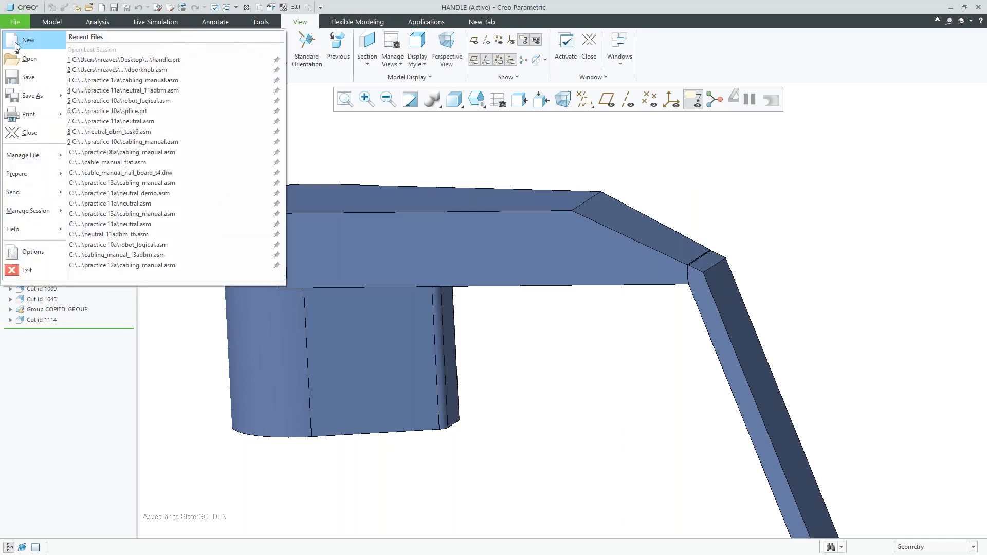
click(30, 253)
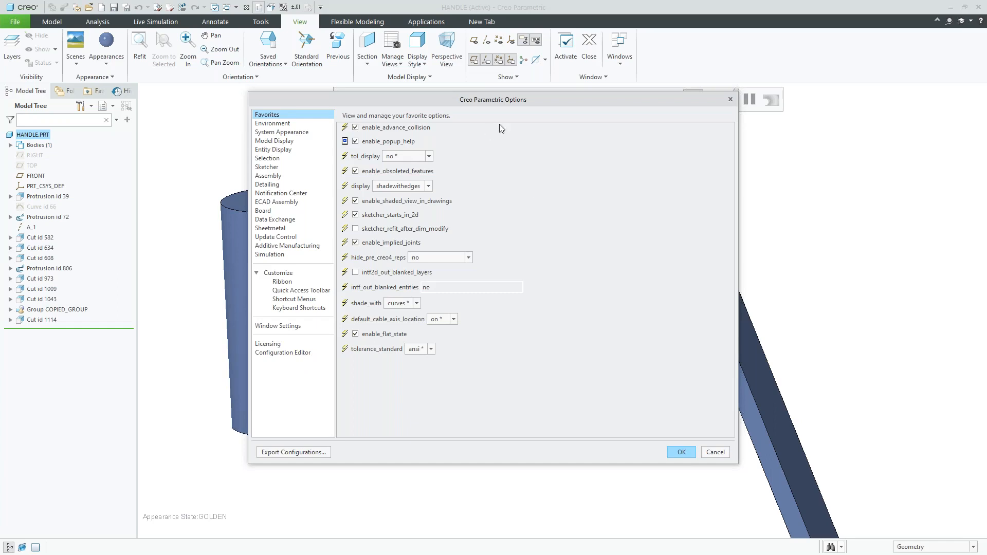
click(291, 354)
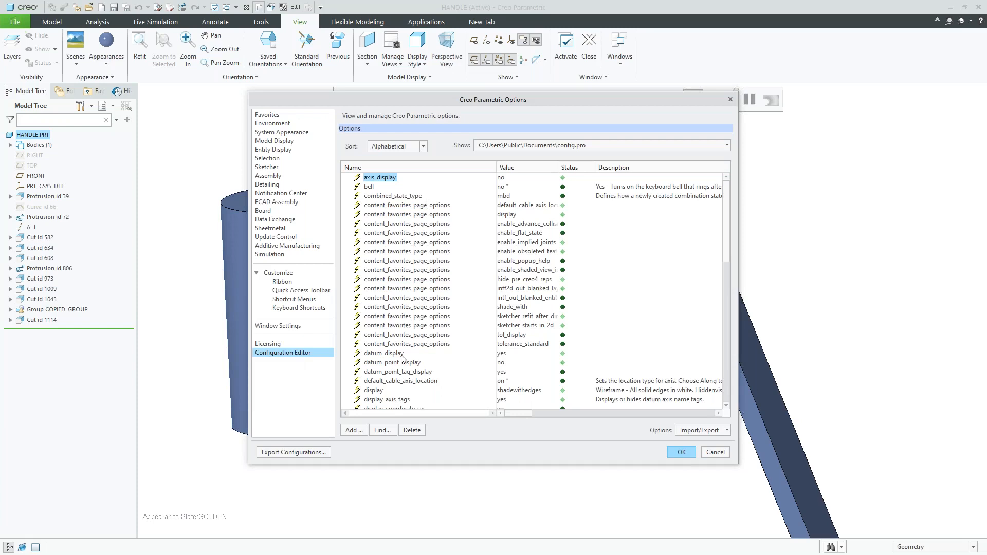
scroll(723, 243, down, 3)
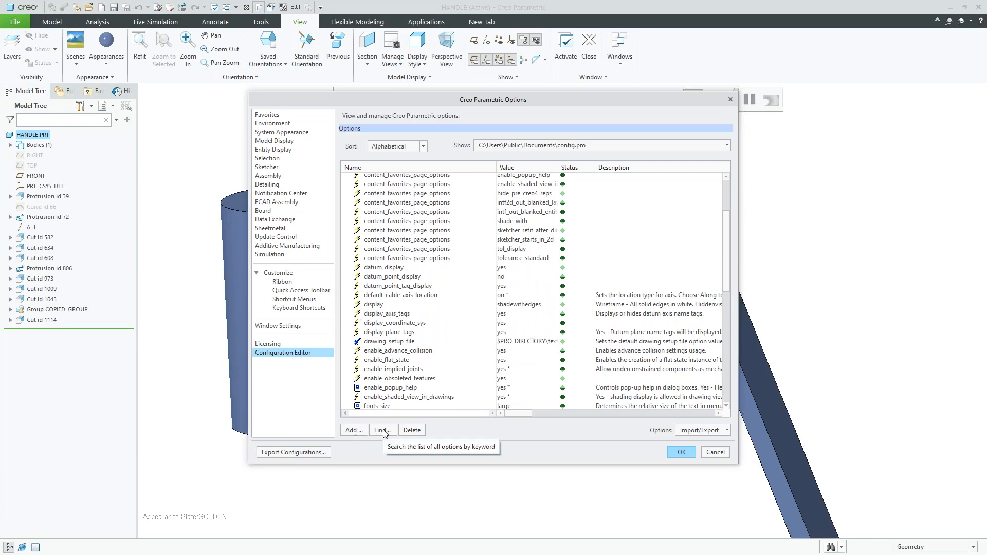
click(354, 430)
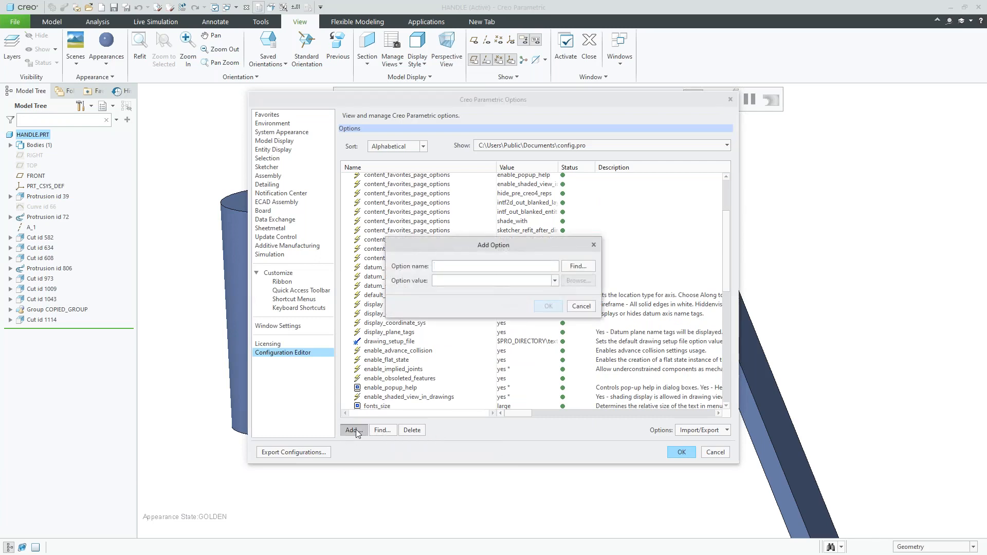
text(pro)
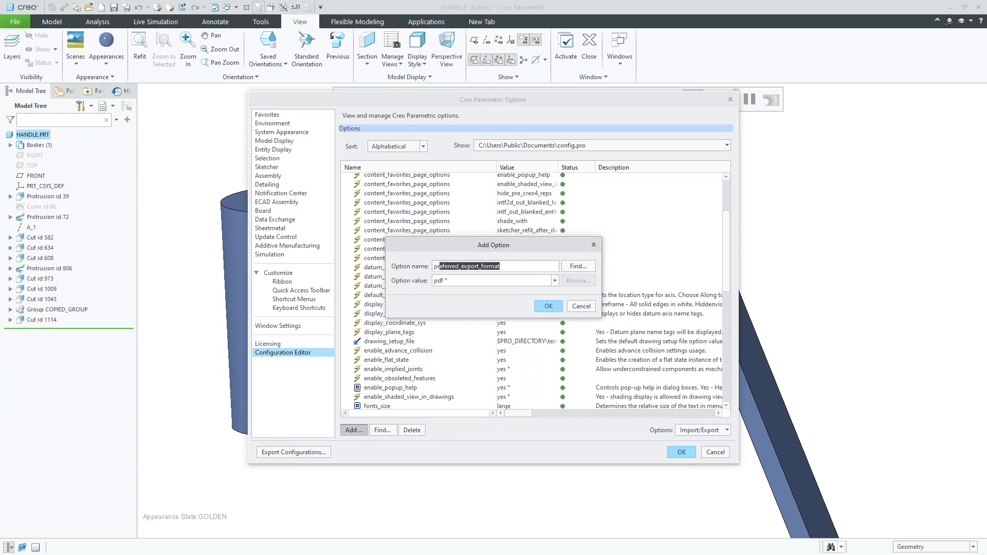
text(_)
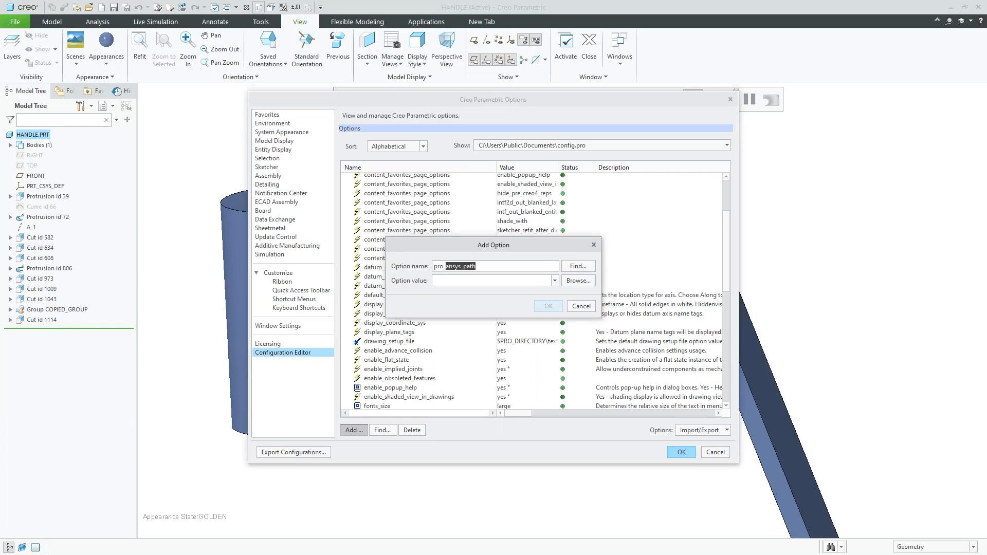
text(colormap)
click(489, 284)
Step: Set the pro_colormap_path value to the practice 03a folder of the Creo Parametric 4.0 Cable Harness Practice Files and accept the options
click(578, 281)
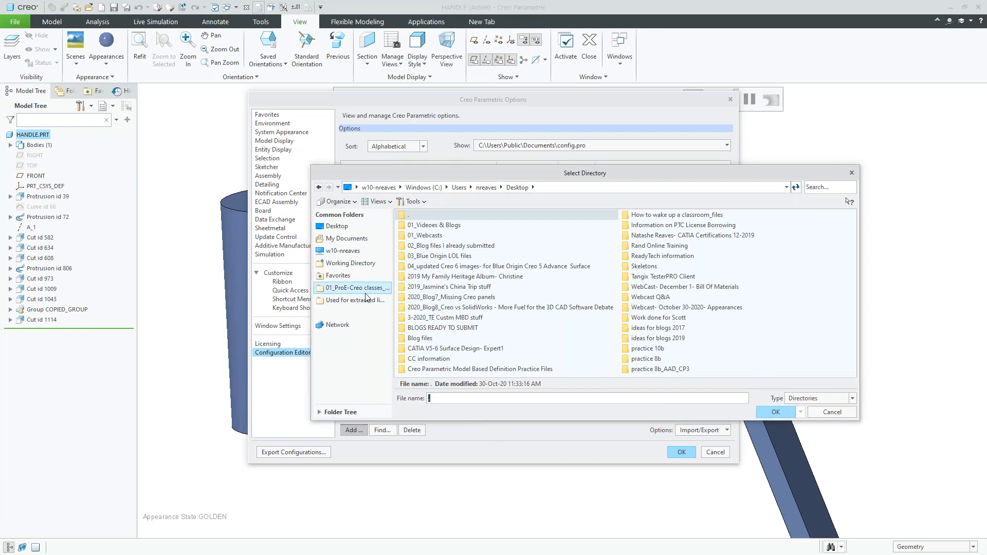
click(358, 289)
double_click(420, 226)
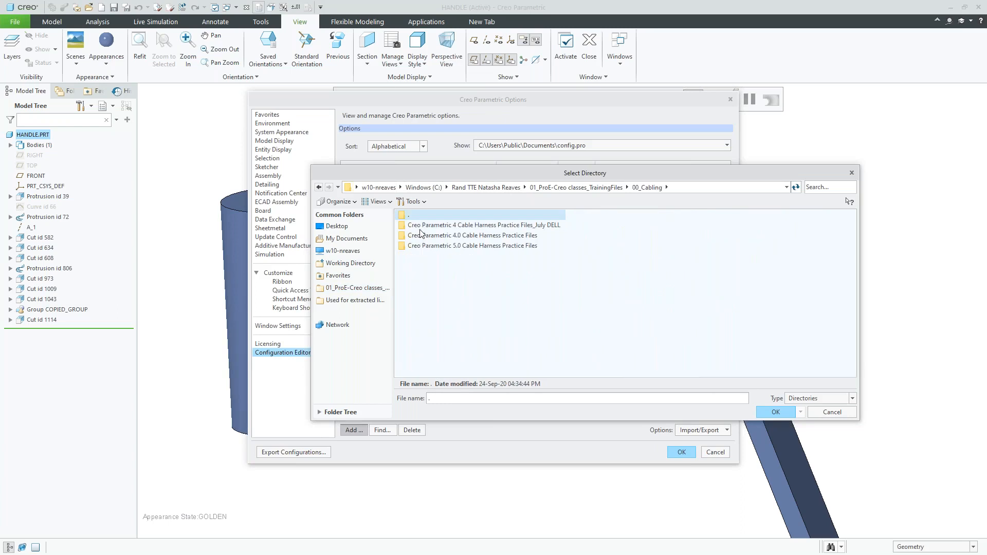
double_click(452, 236)
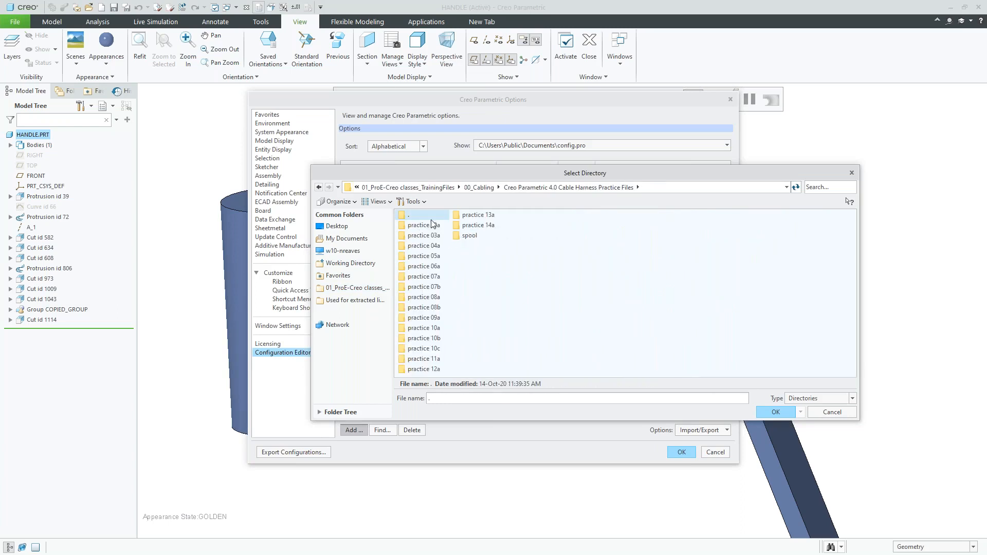
double_click(422, 226)
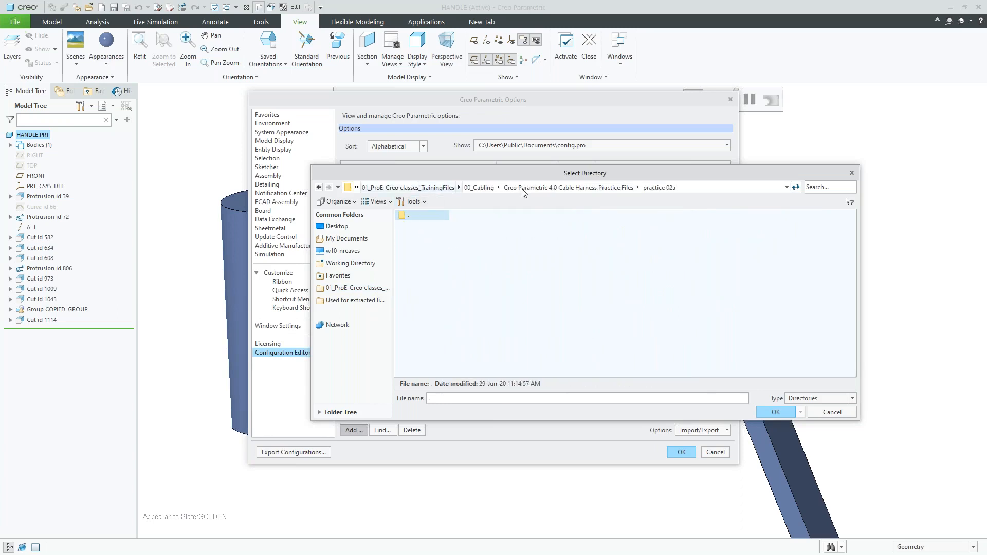
click(587, 190)
double_click(421, 240)
click(775, 412)
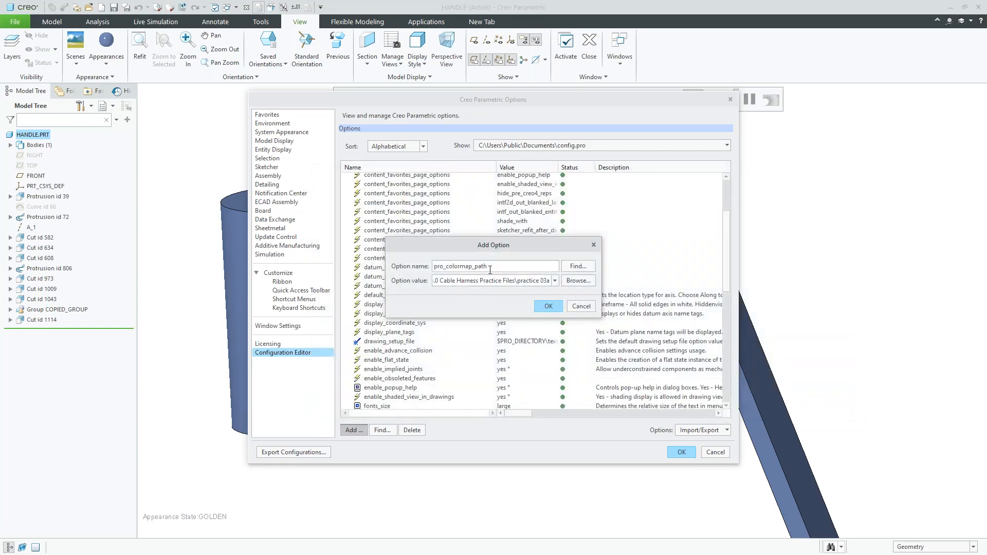
click(548, 308)
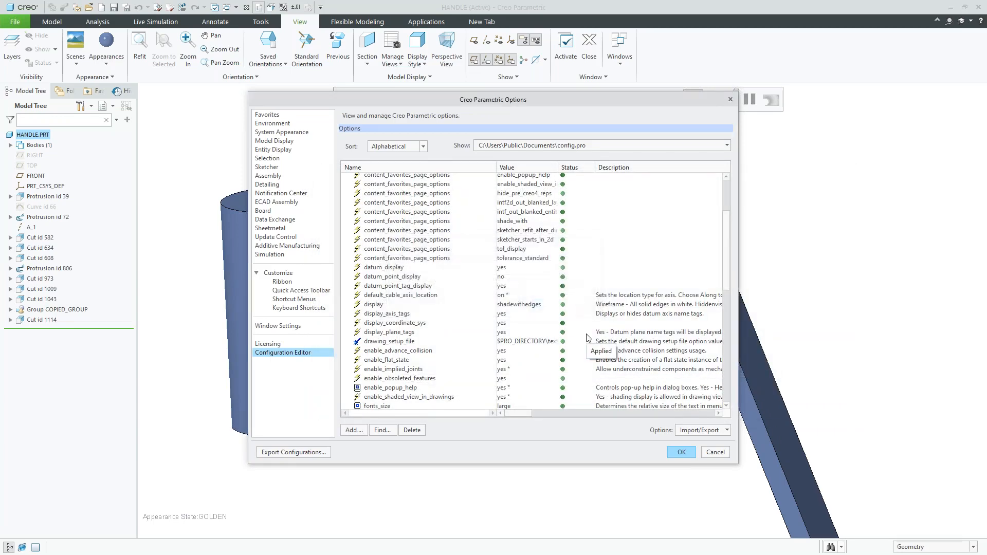
key(Return)
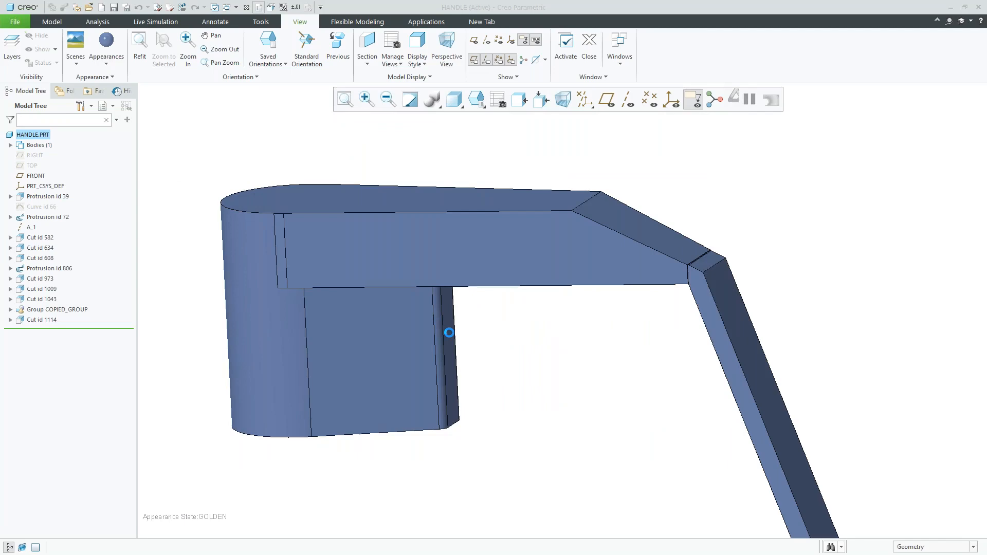
Step: Look through all file types in the practice 03a folder for appearance files, without opening any file
key(ctrl+o)
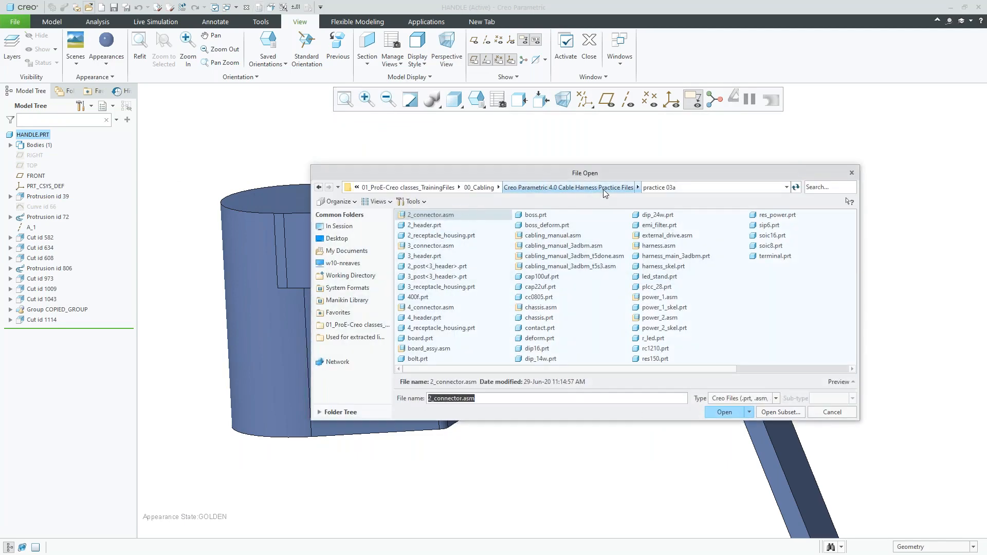
click(776, 399)
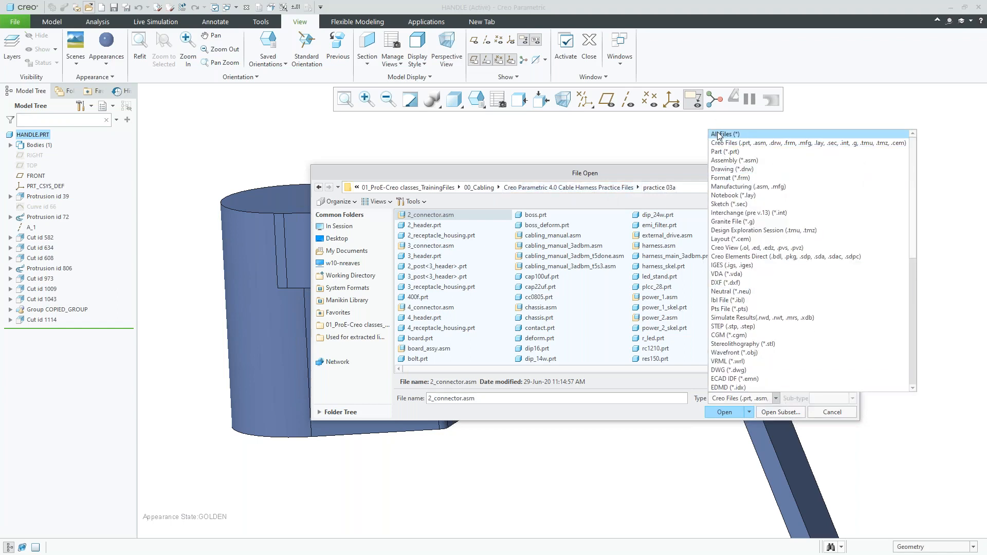
click(718, 134)
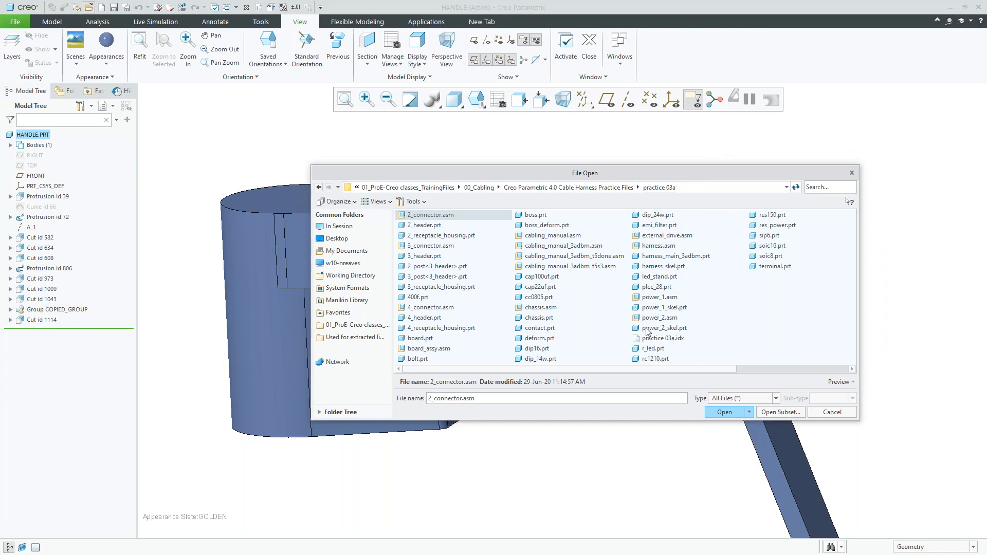
drag(593, 370, 566, 385)
click(836, 413)
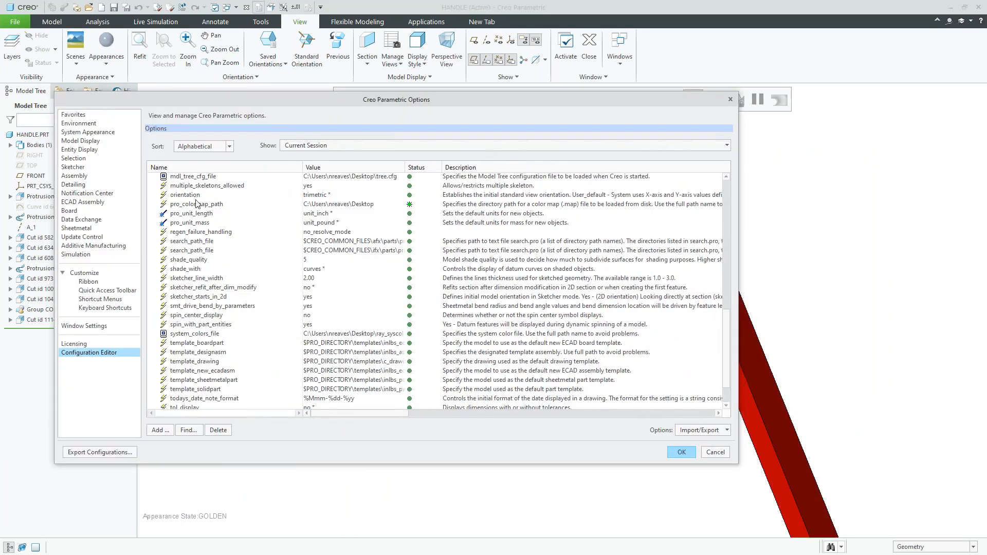
Step: Accept the options with pro_colormap_path pointing to the Desktop and save the settings to the configuration file config-Creo7.pro
click(197, 205)
click(681, 452)
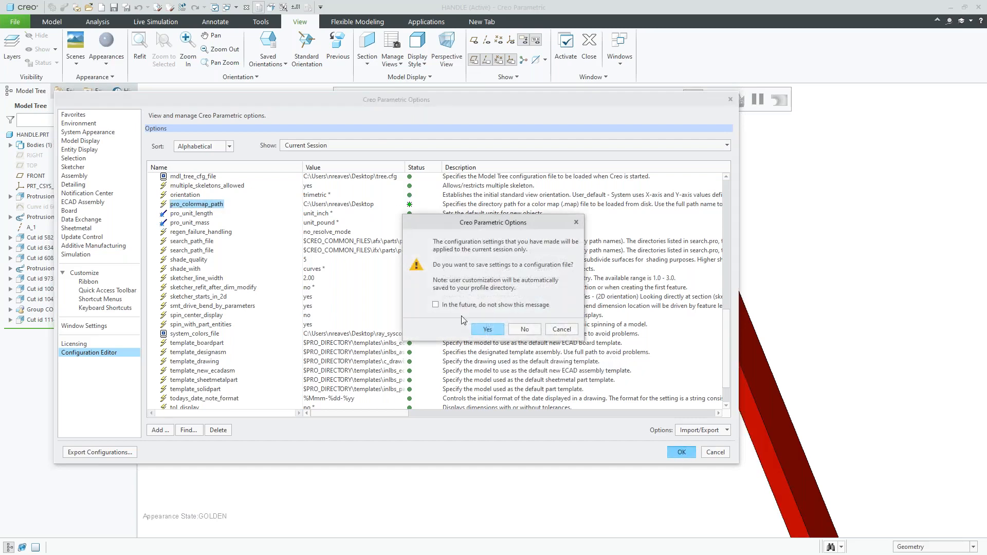
click(486, 329)
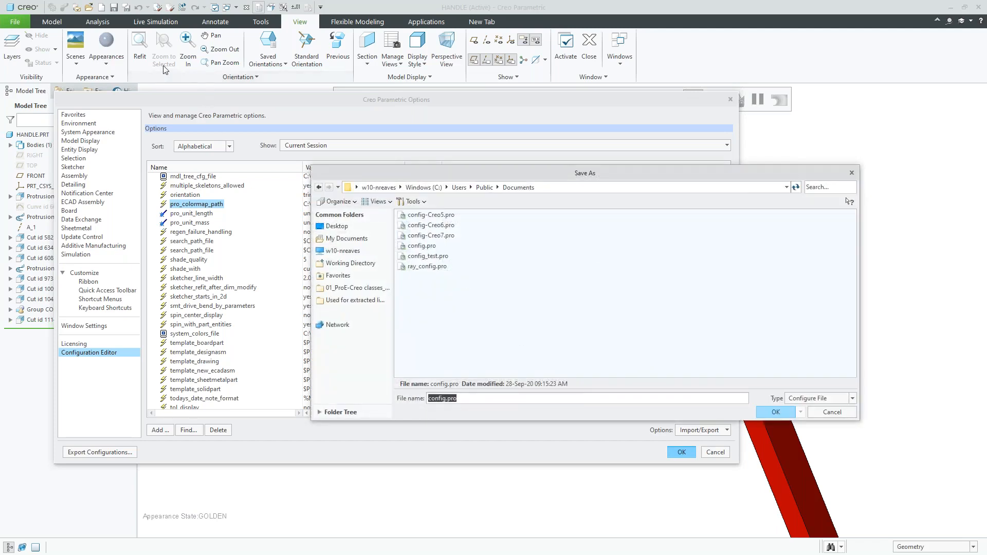
click(423, 235)
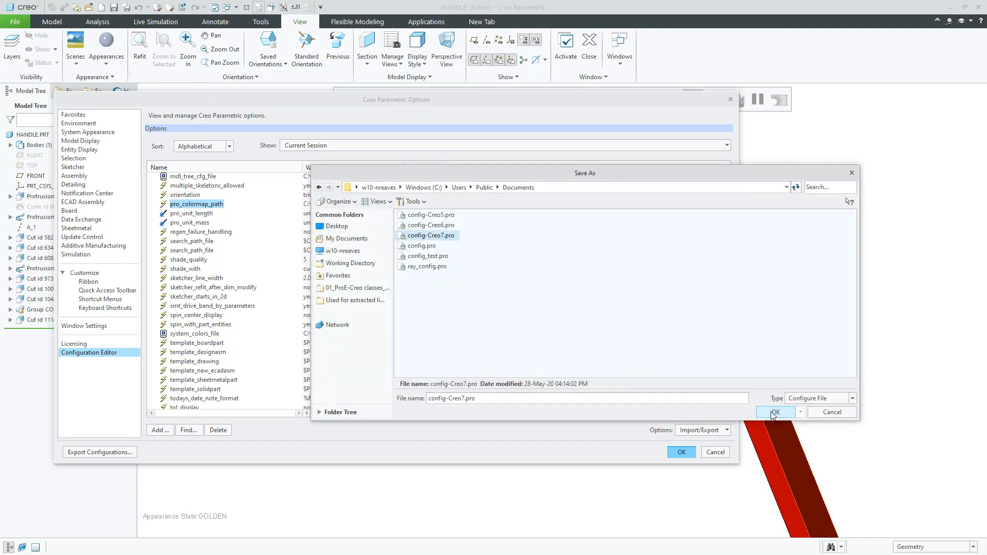
click(774, 412)
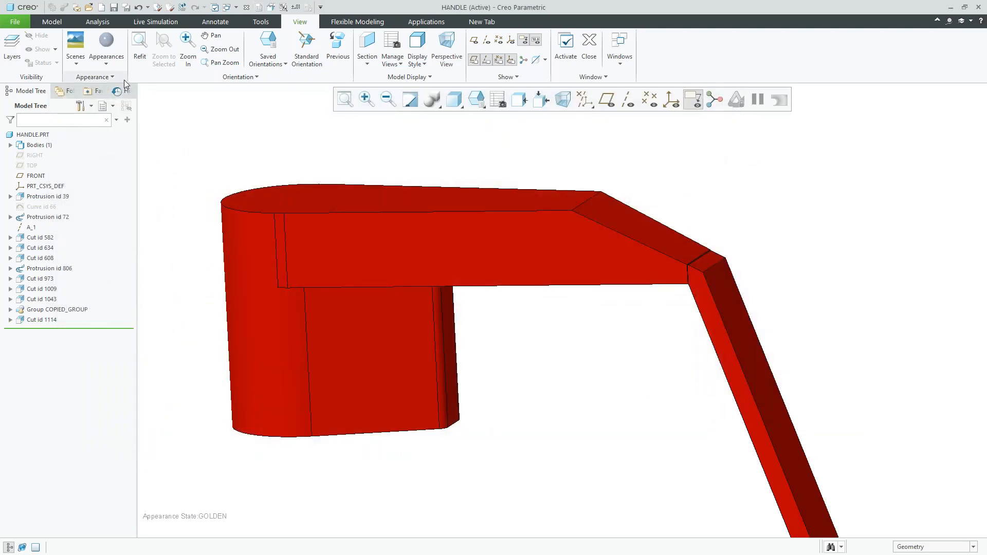
Step: Reopen the Configuration Editor, find pro_colormap_path in the current session's options and examine its value
click(107, 57)
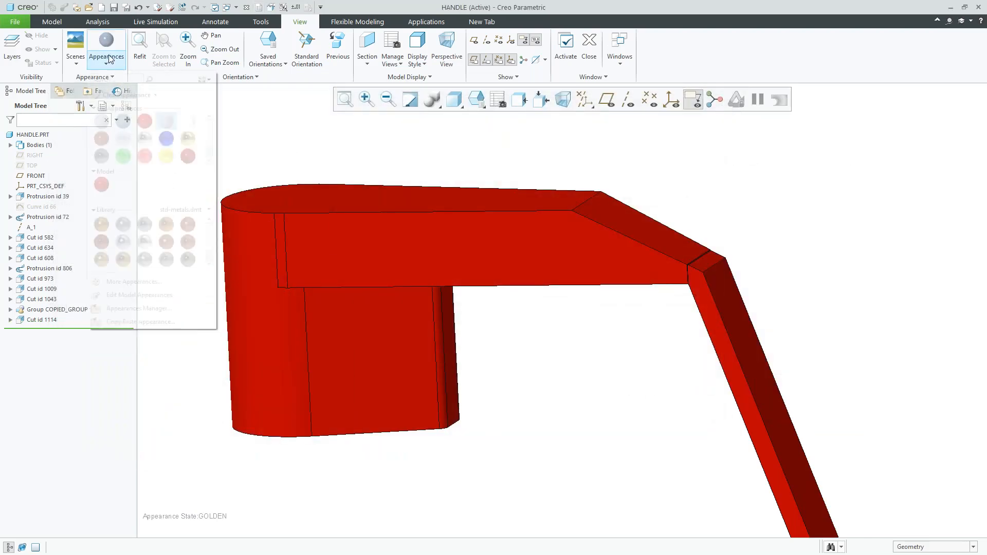
click(17, 21)
click(43, 248)
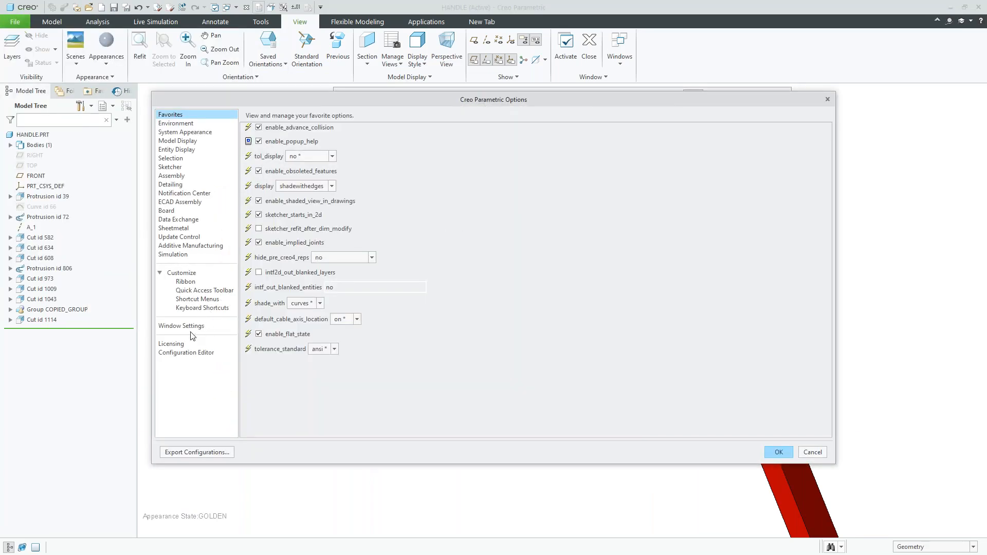
click(186, 353)
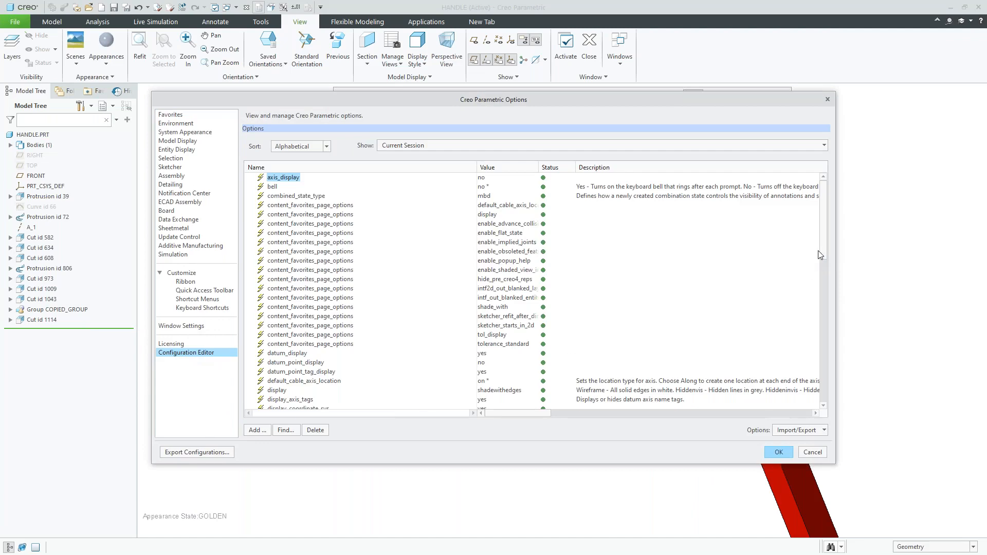
drag(822, 260, 831, 349)
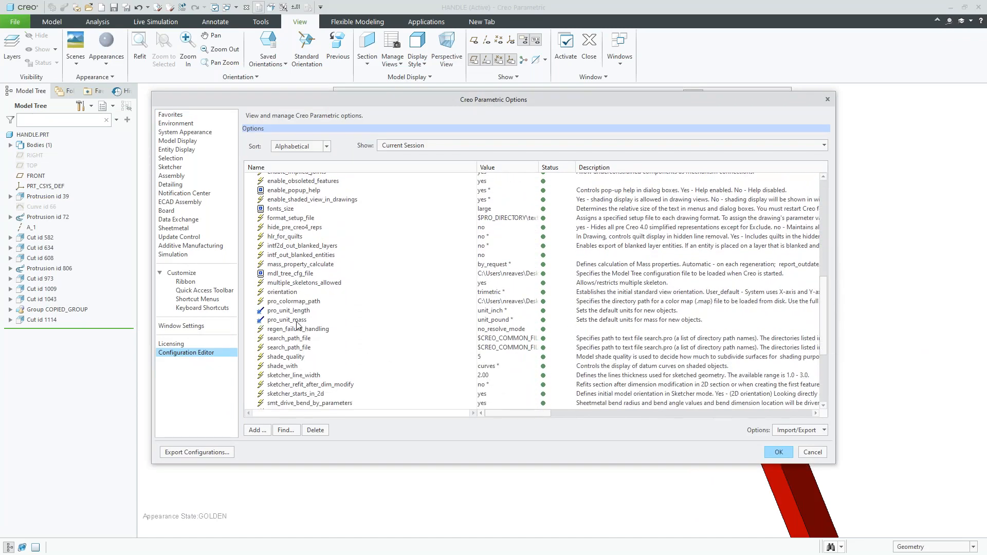
click(294, 302)
click(514, 301)
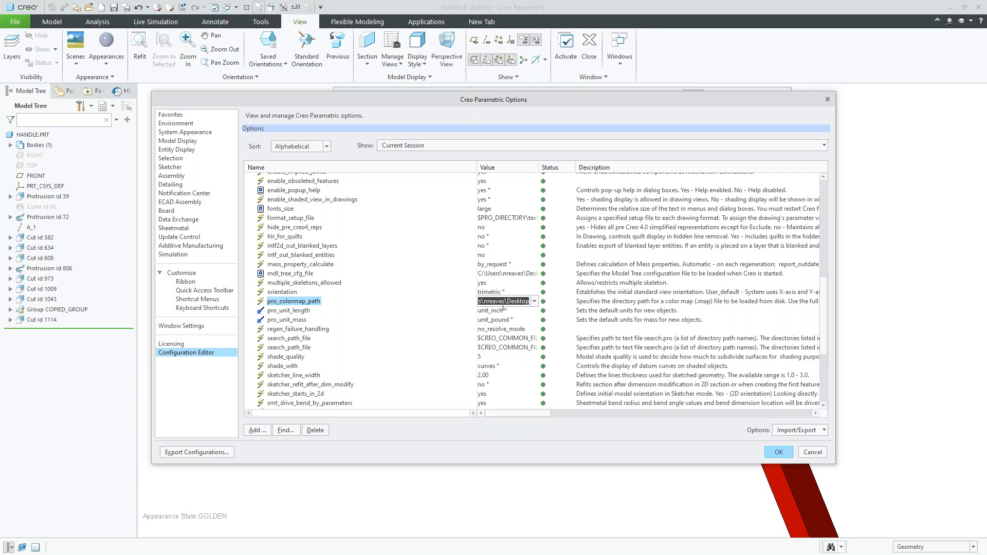
Step: Switch to File Explorer and list the Desktop folder's files by date modified, newest first
key(alt)
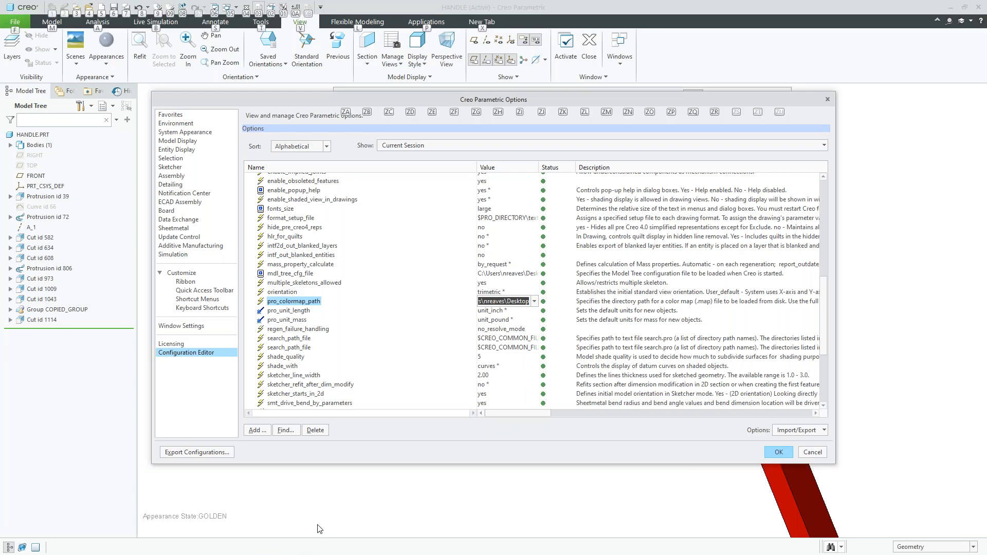
key(alt+Tab)
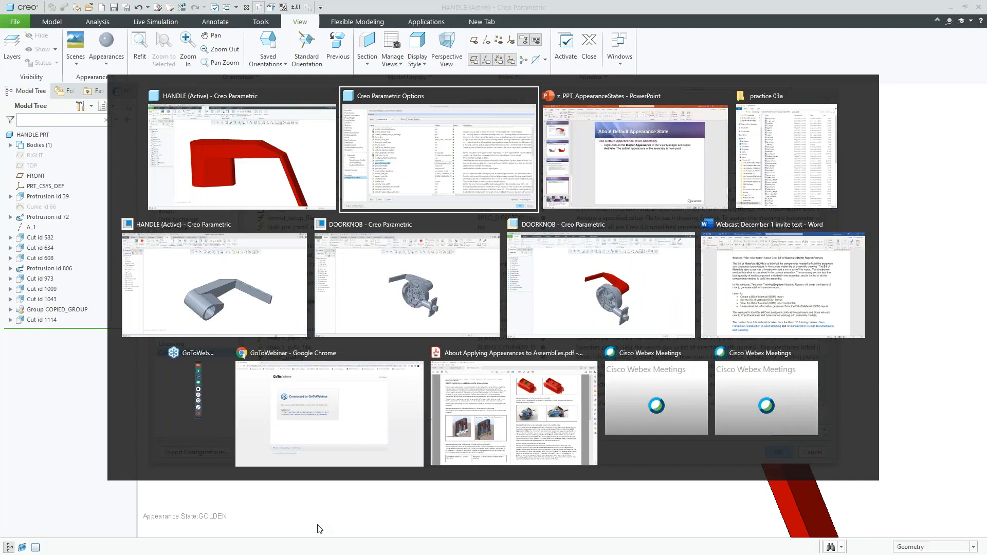
key(Tab)
key(Tab)
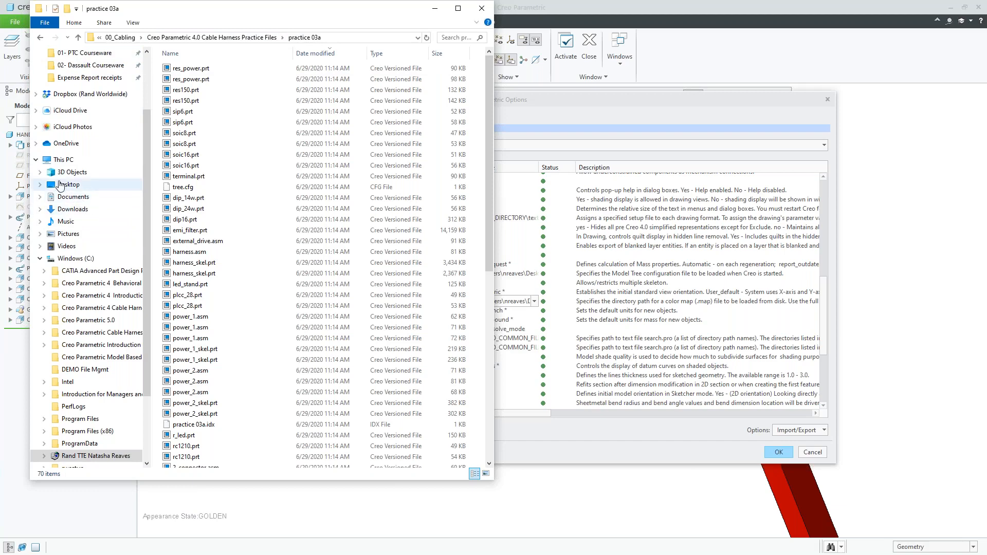
click(67, 184)
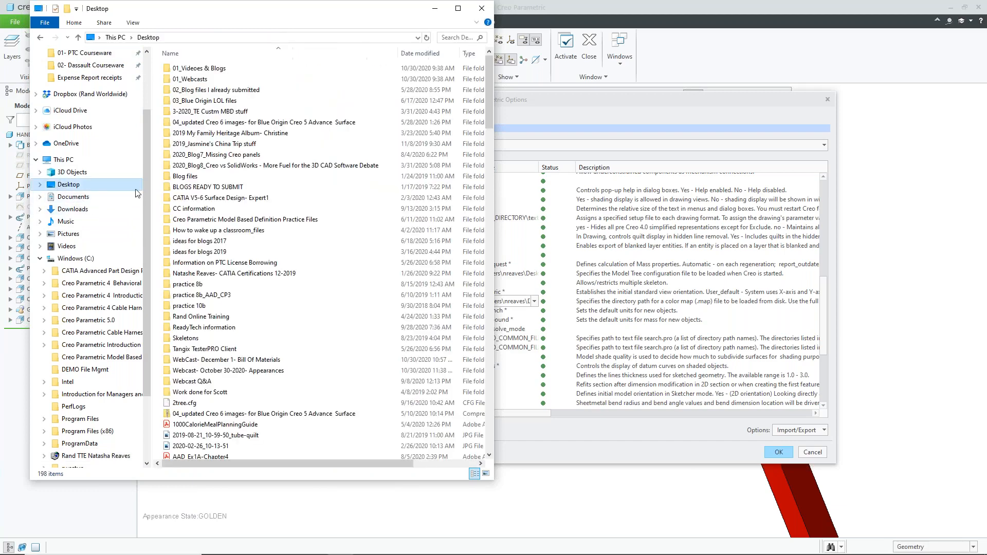
click(416, 53)
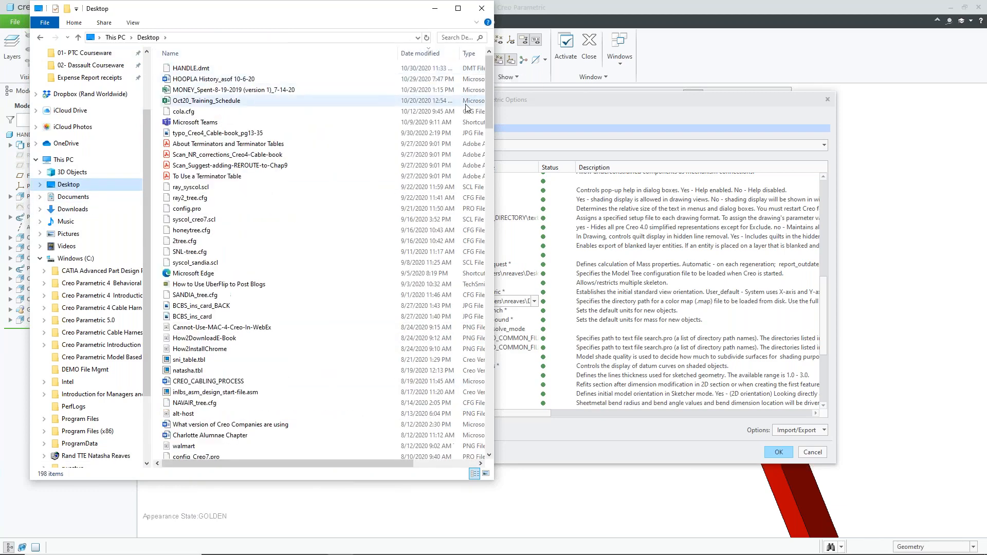
Step: Examine the HANDLE.dmt file beside the pro_colormap_path option, and close the folder window and the options without changes
click(187, 68)
drag(226, 481, 226, 122)
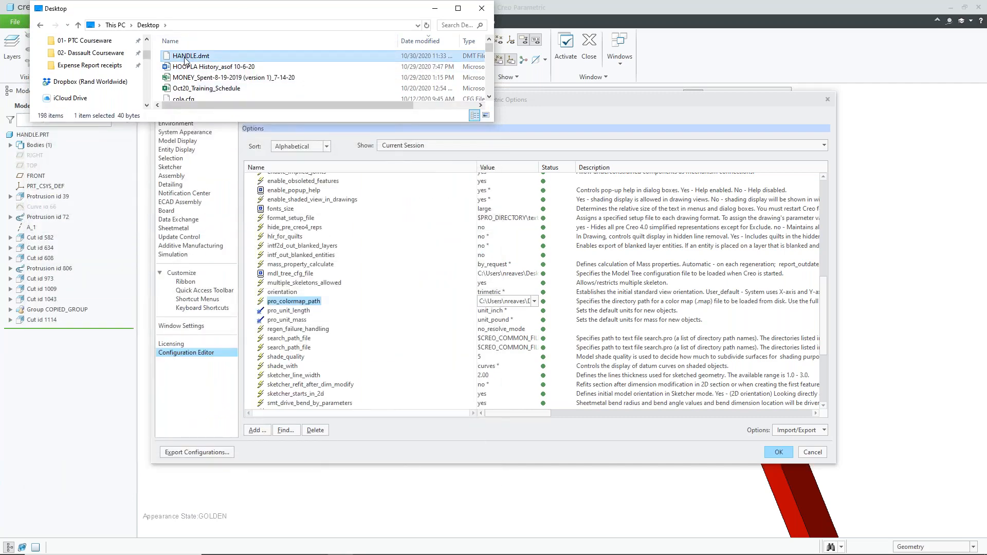
click(185, 58)
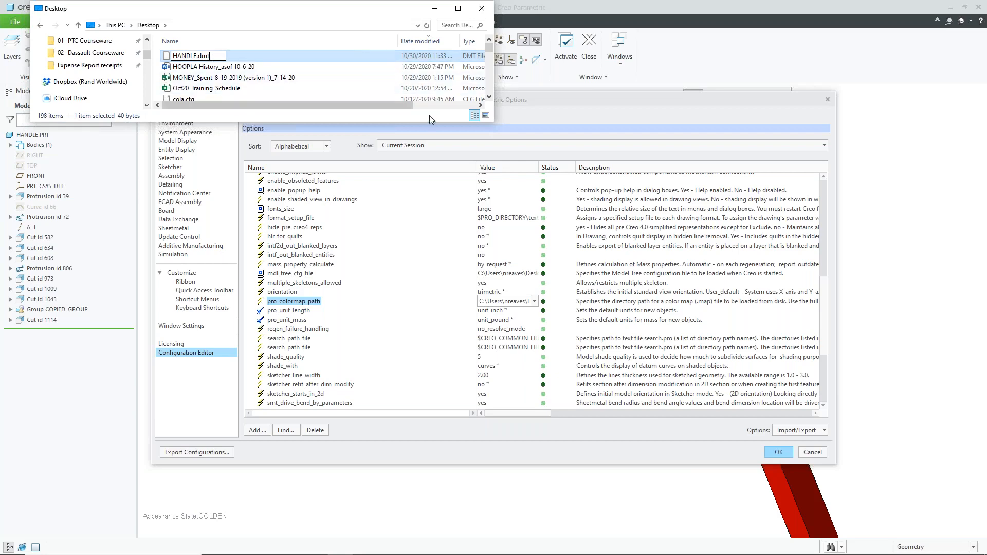
click(481, 8)
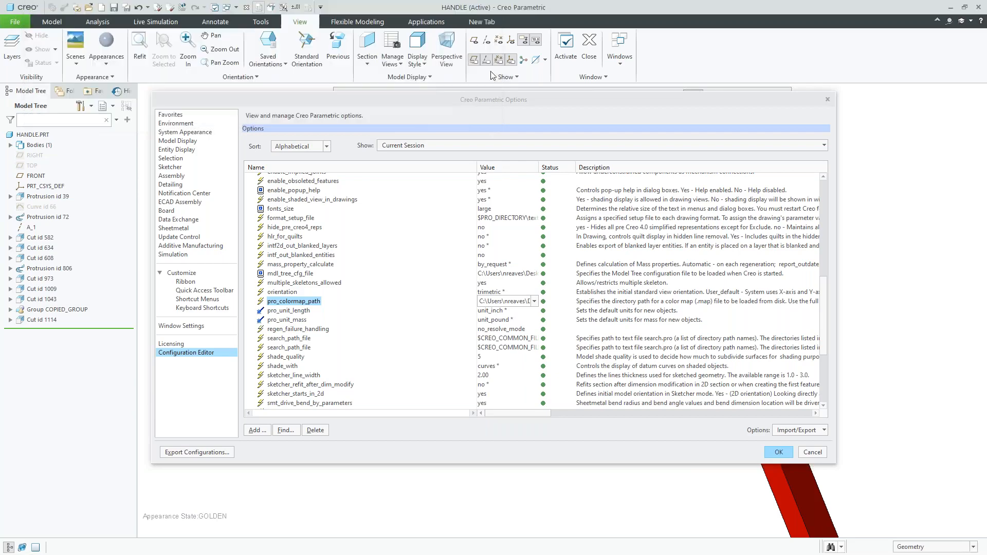
click(819, 453)
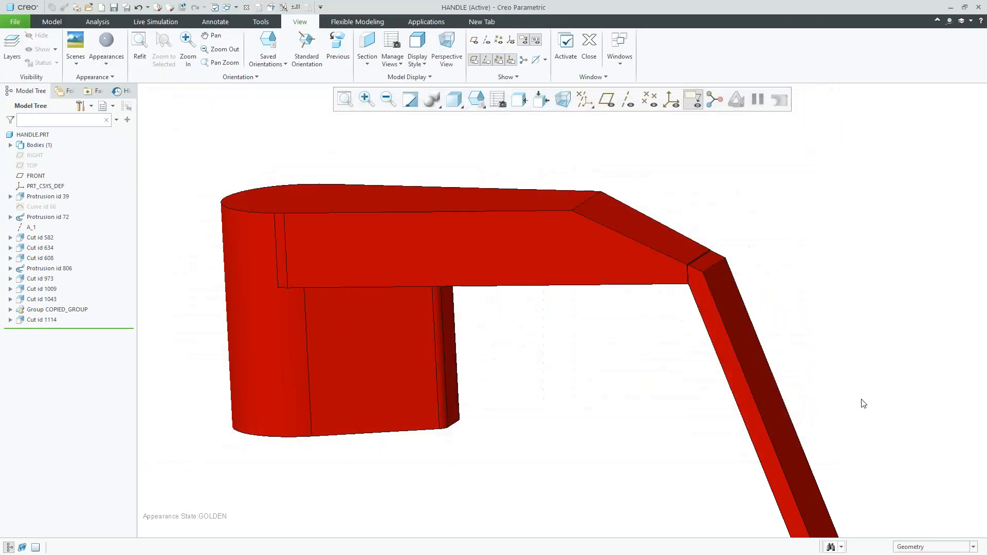